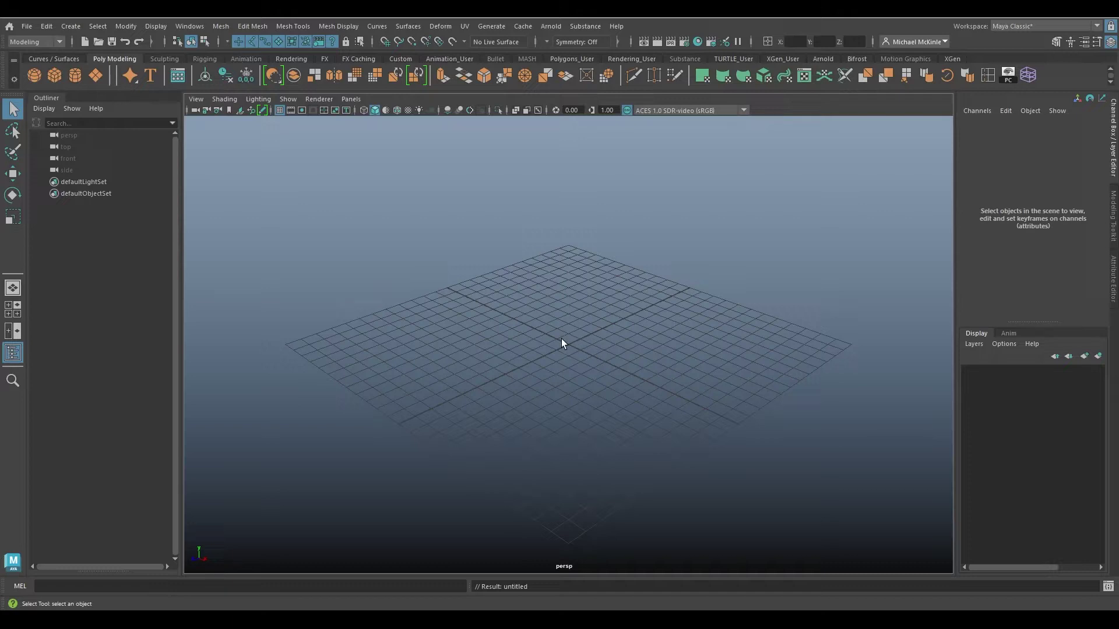
- Detach the Booleans submenu of the Mesh menu as a floating window and close the detached Mesh window
left_click(222, 26)
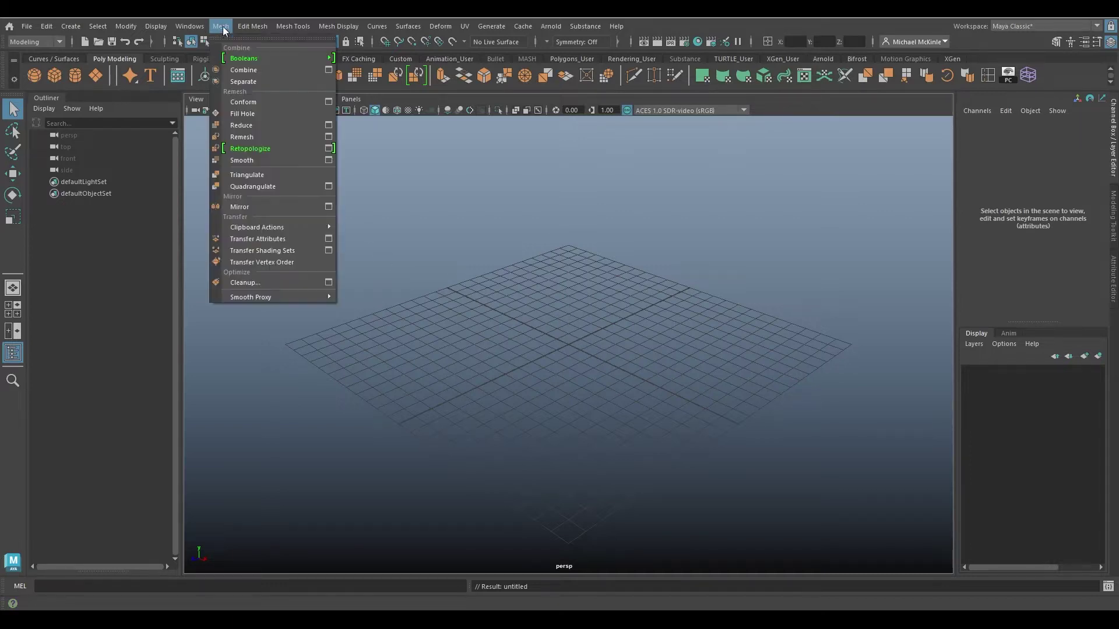
left_click(266, 42)
left_click_drag(276, 25, 348, 139)
mouse_move(345, 150)
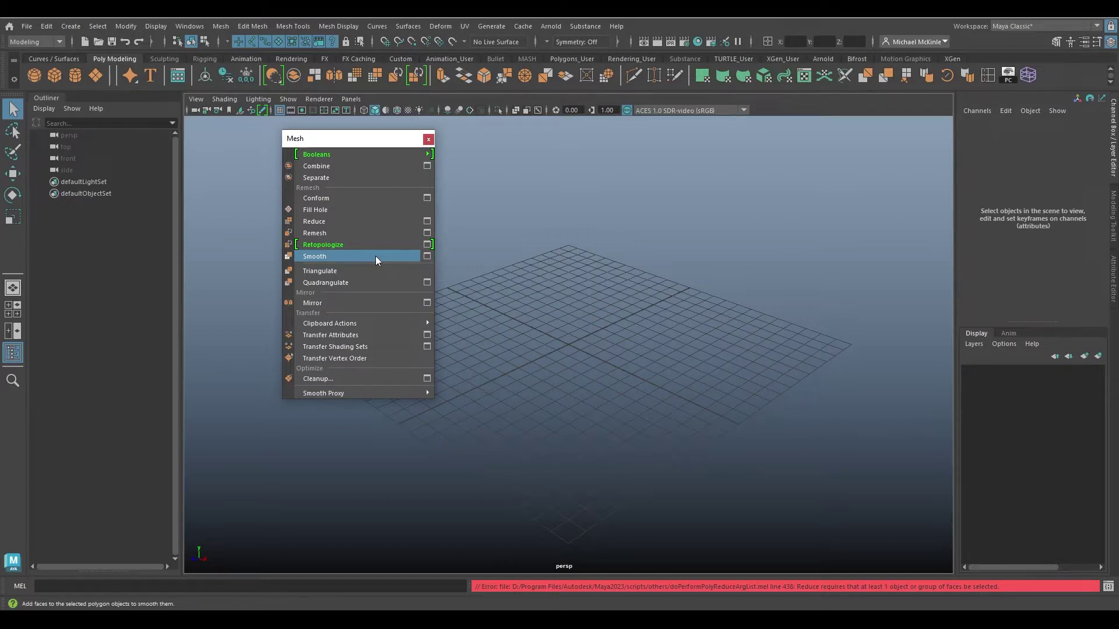
mouse_move(313, 159)
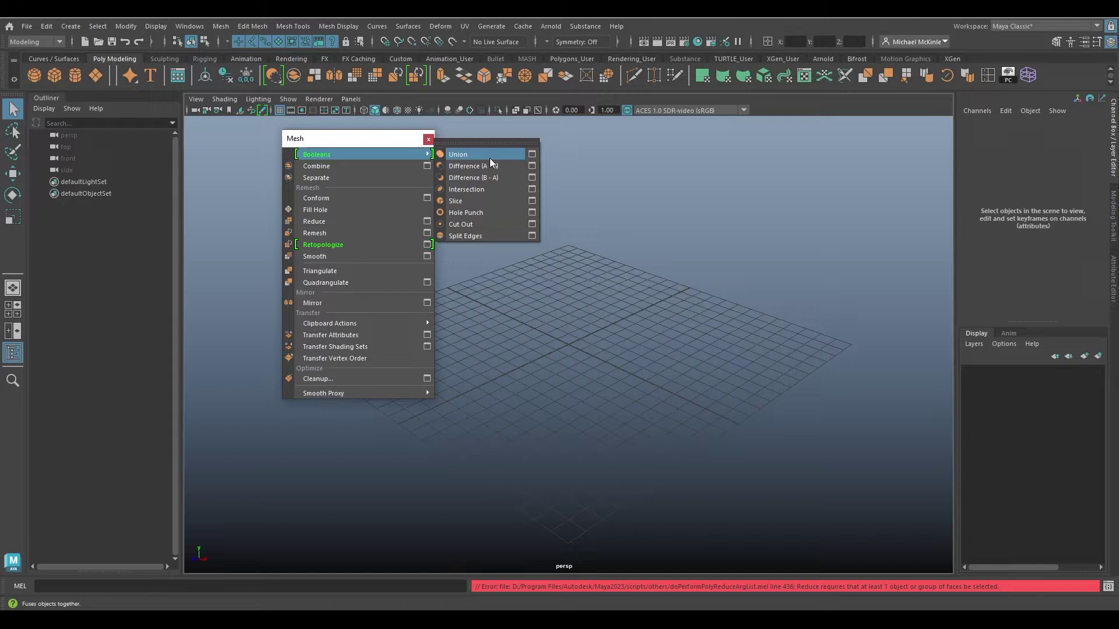
left_click(485, 143)
left_click_drag(490, 140, 269, 135)
left_click(428, 138)
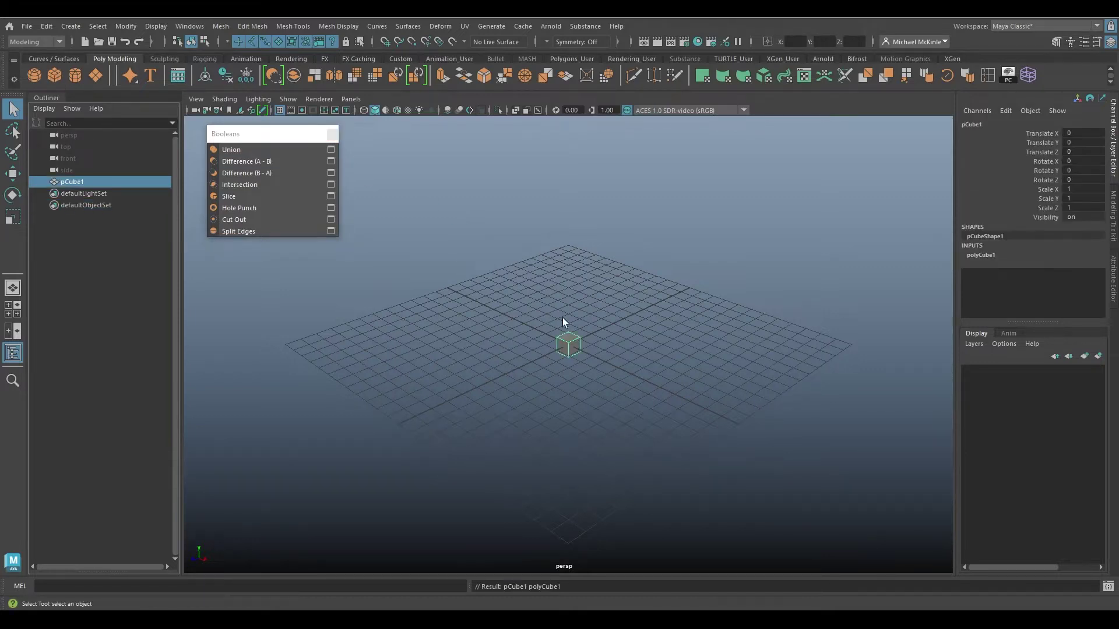
- Scale the cube at the origin uniformly to about 10.888
key("r")
left_click_drag(568, 345, 706, 333)
key("w")
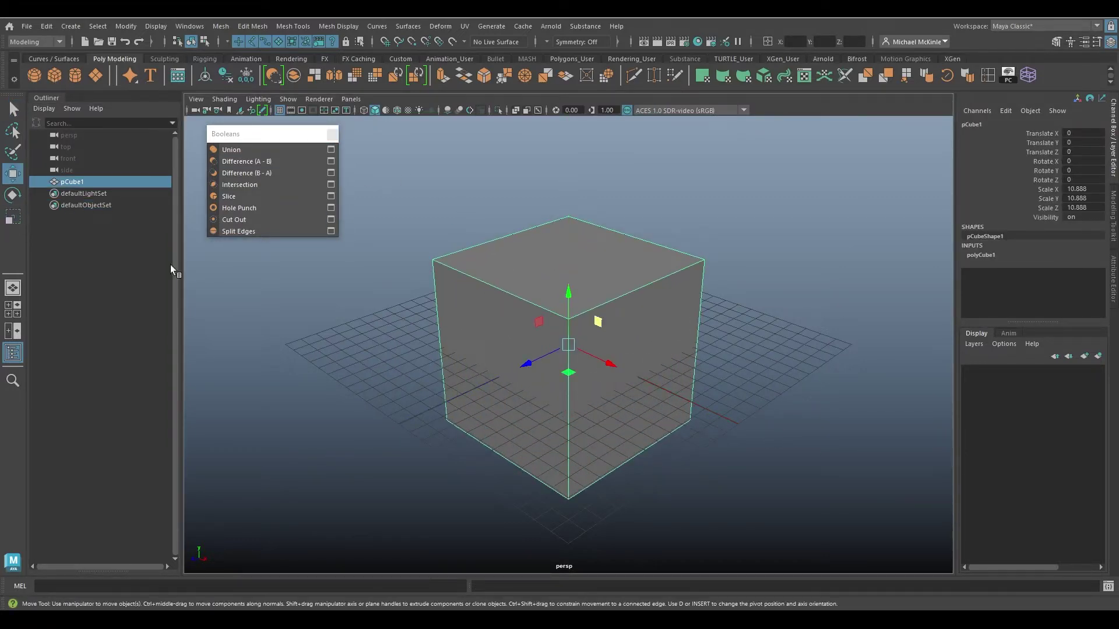
- Create a polygon sphere scaled to about 5.282 and move it to about 4.992, 4.85, -4.529, overlapping the cube's upper corner
left_click_drag(597, 319, 474, 354, "alt")
left_click(35, 75)
left_click_drag(606, 314, 648, 217, "alt")
key("r")
key("w")
left_click_drag(656, 326, 632, 251, "alt")
right_click_drag(641, 256, 707, 254, "alt")
left_click_drag(670, 168, 671, 212)
left_click_drag(662, 263, 666, 295, "alt")
left_click_drag(729, 379, 703, 342, "alt")
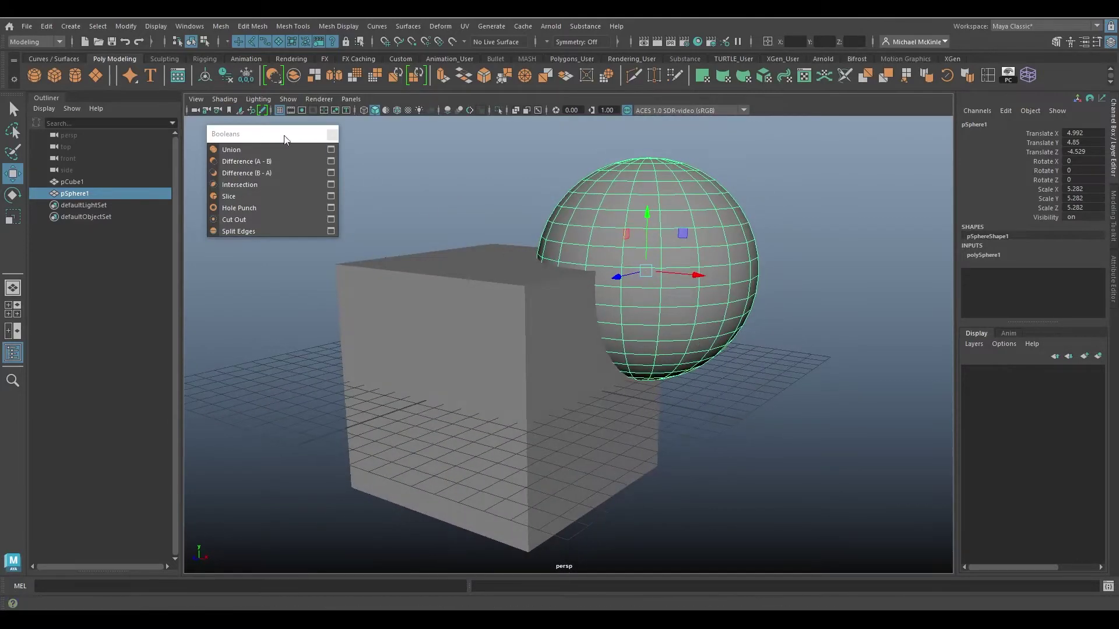
- Hide the grid in the perspective view
left_click(278, 110)
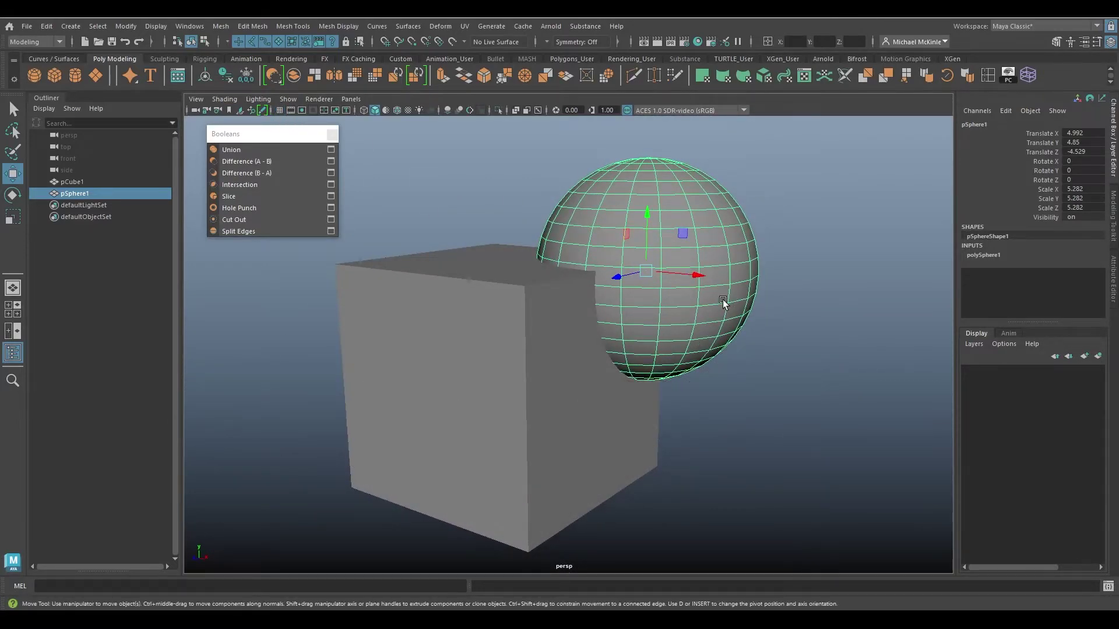
left_click_drag(761, 293, 769, 322, "alt")
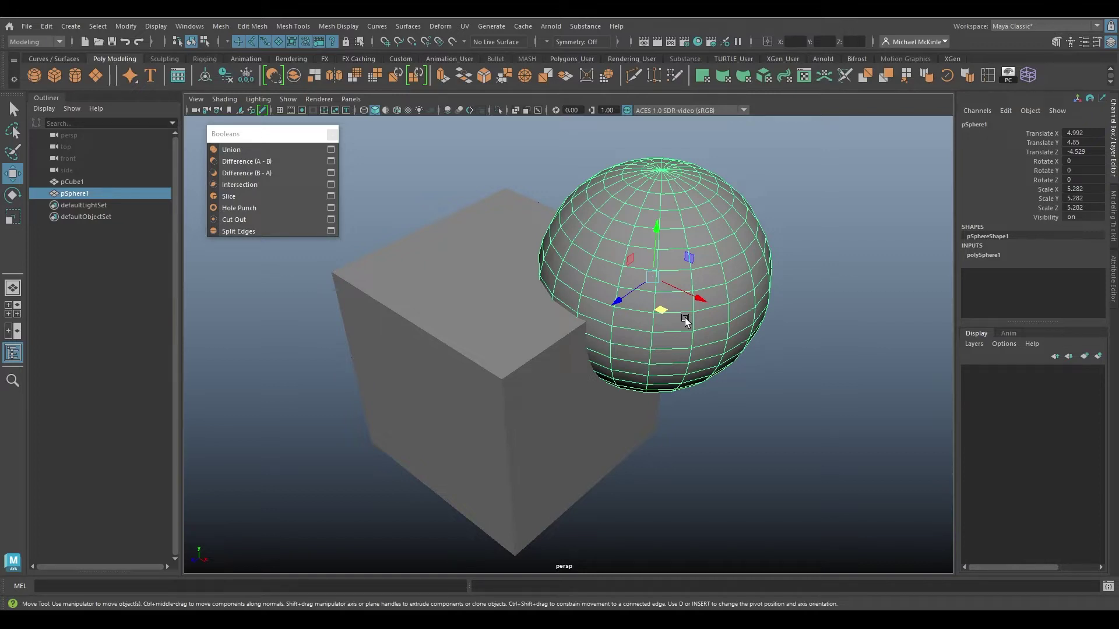
left_click_drag(684, 317, 734, 295, "alt")
middle_click_drag(735, 295, 693, 299, "alt")
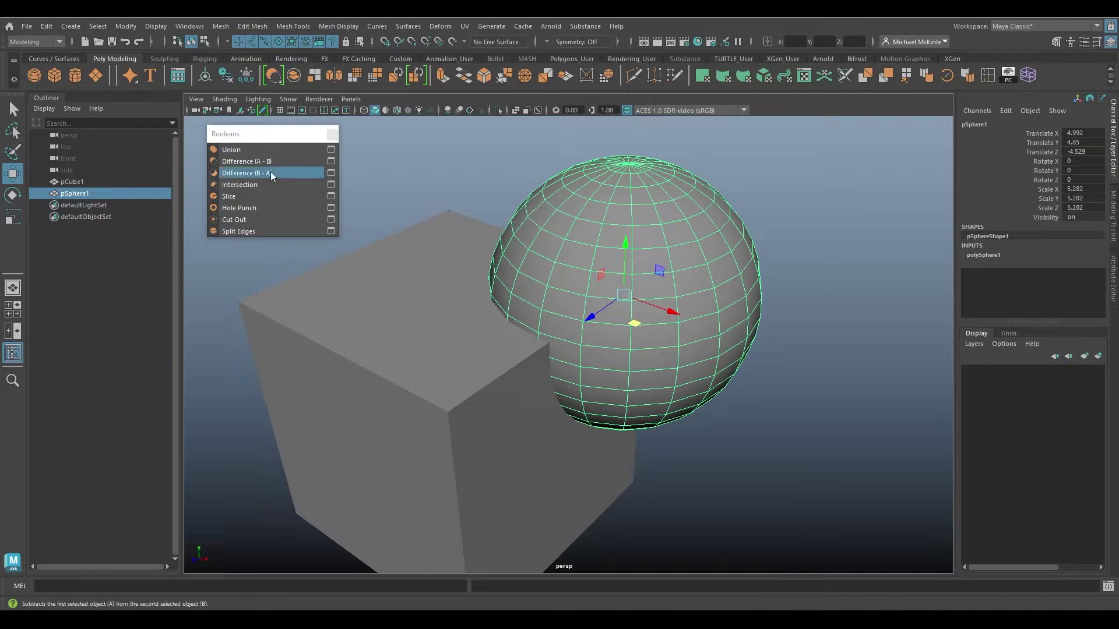
- Subtract the cube from the sphere with a Difference (A - B) boolean and examine the cut
mouse_move(729, 375)
left_mouse_down("alt")
mouse_move(713, 354)
mouse_move(725, 367)
left_mouse_up("alt")
left_click(421, 441, "shift")
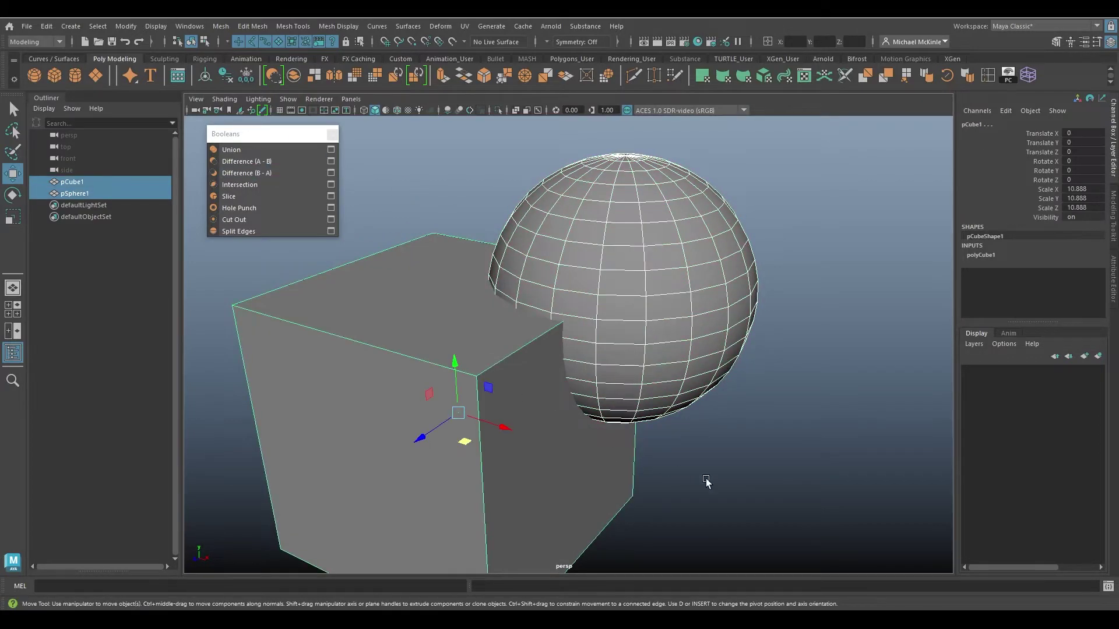
left_click(271, 163)
left_click_drag(583, 303, 607, 313, "alt")
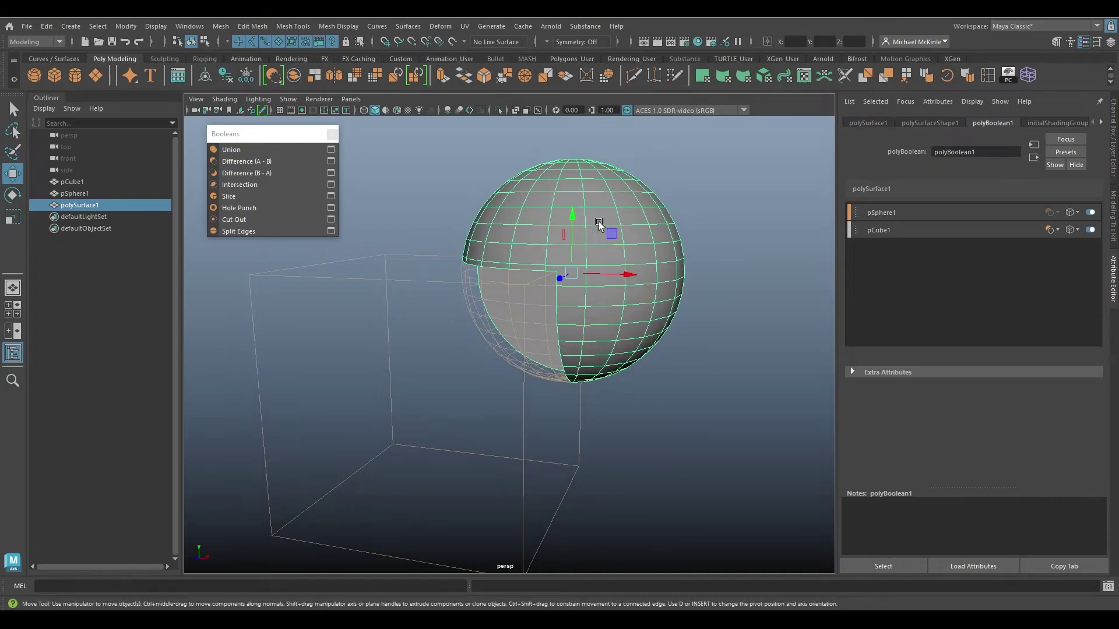
left_click_drag(644, 325, 651, 352, "alt")
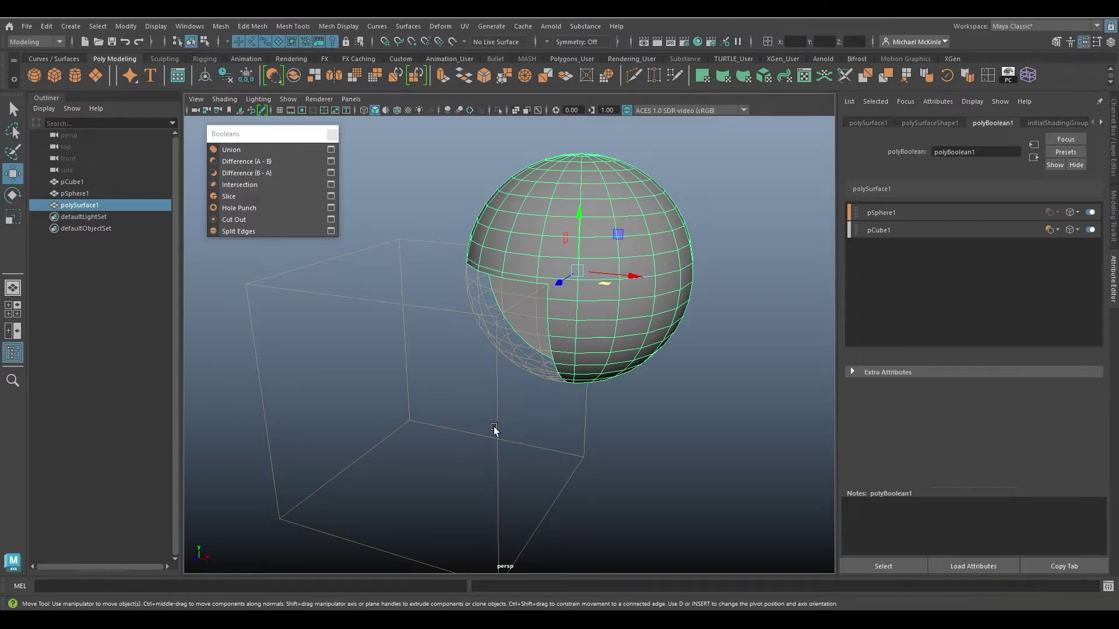
left_click_drag(560, 435, 611, 360, "alt")
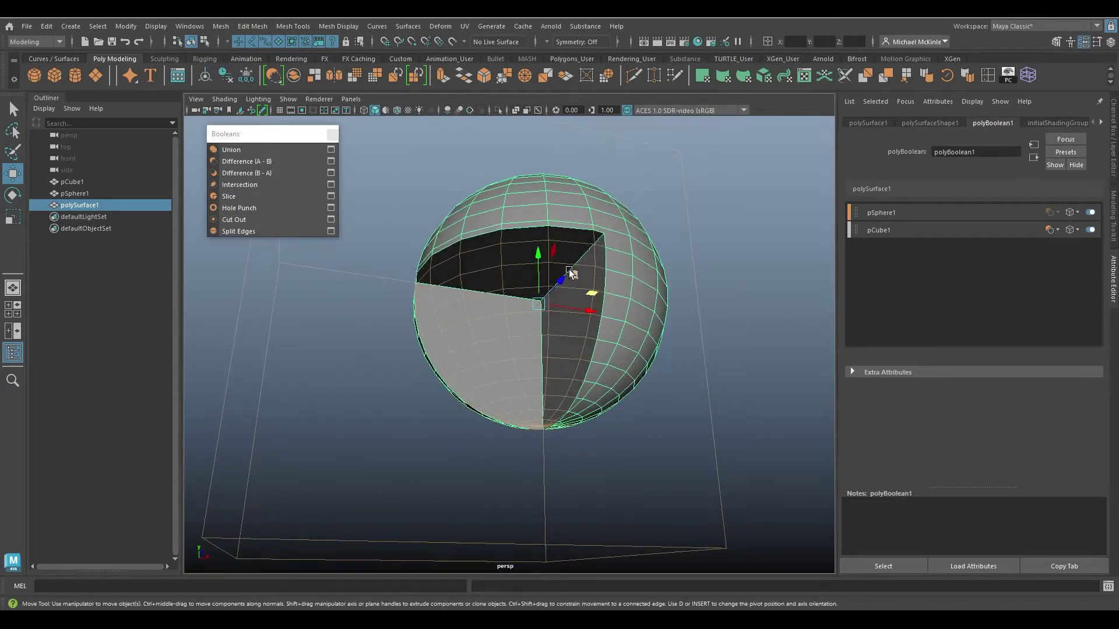
left_click_drag(459, 340, 565, 362, "alt")
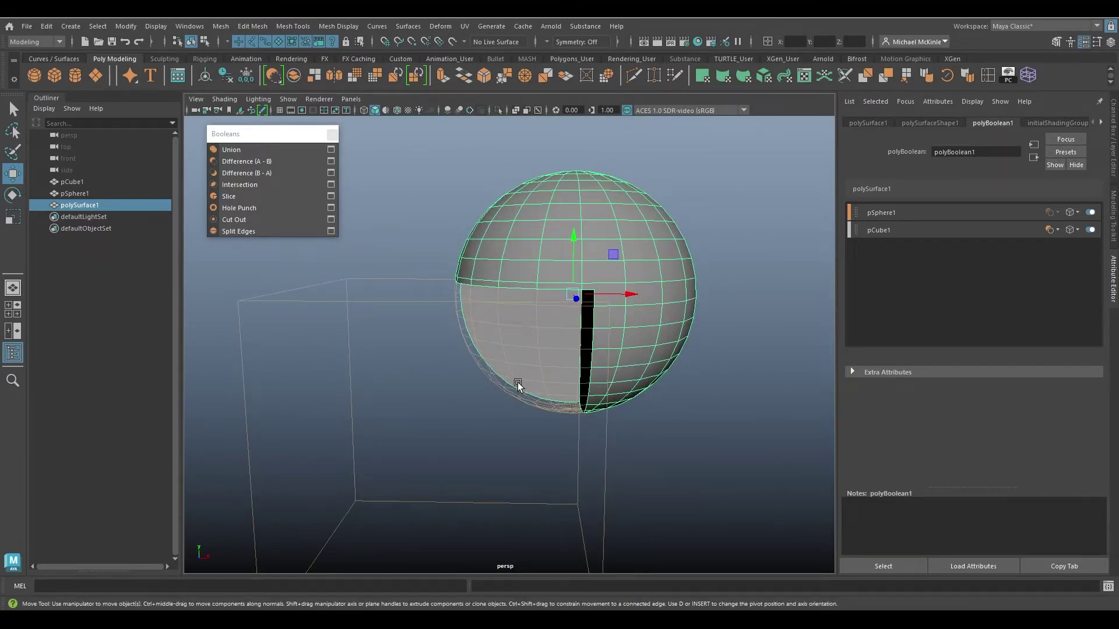
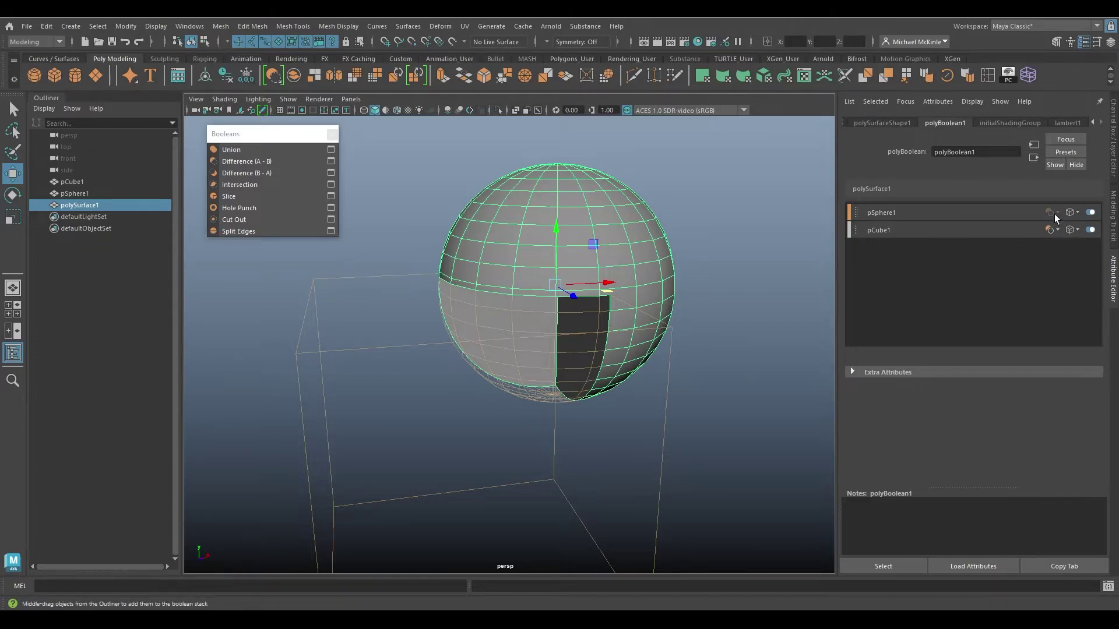
- Change pCube1's operation in the boolean stack to Difference (B-A) and inspect the resulting shape
left_click(1051, 229)
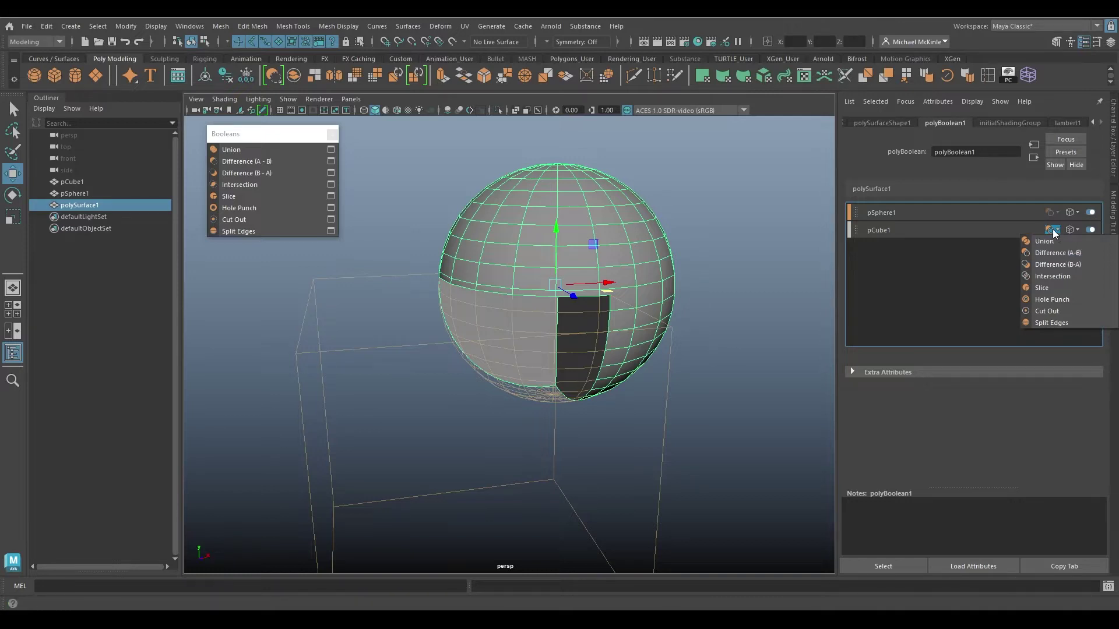
left_click(1065, 264)
left_click_drag(624, 384, 454, 354, "alt")
left_click_drag(555, 256, 807, 359, "alt")
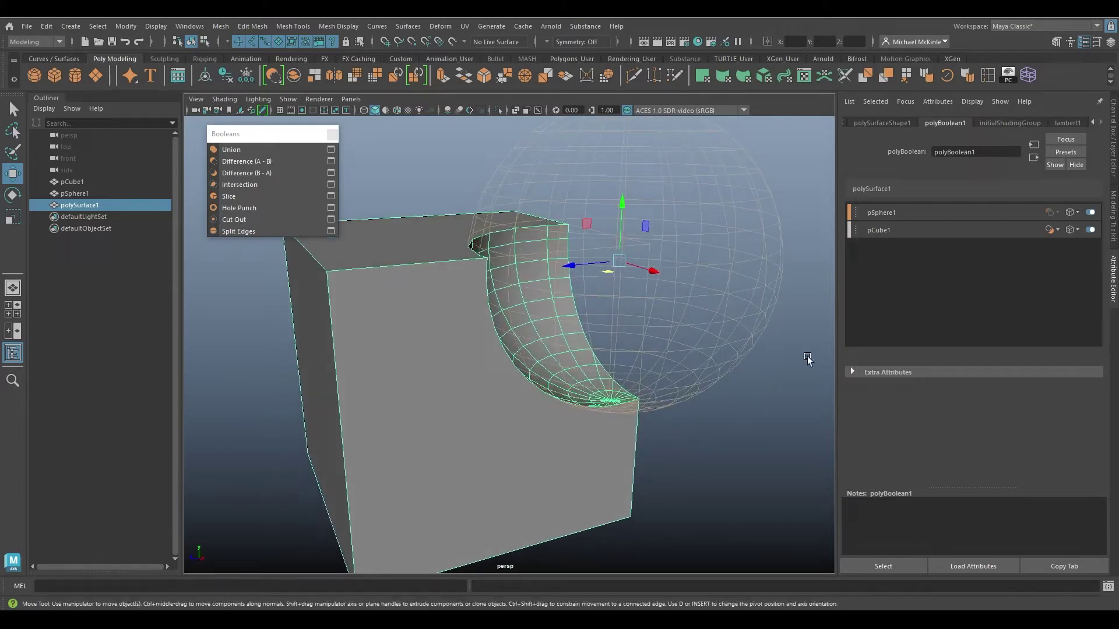
- Switch pCube1's boolean operation to Difference (A-B) and back to Difference (B-A) to compare the two
left_click(1057, 231)
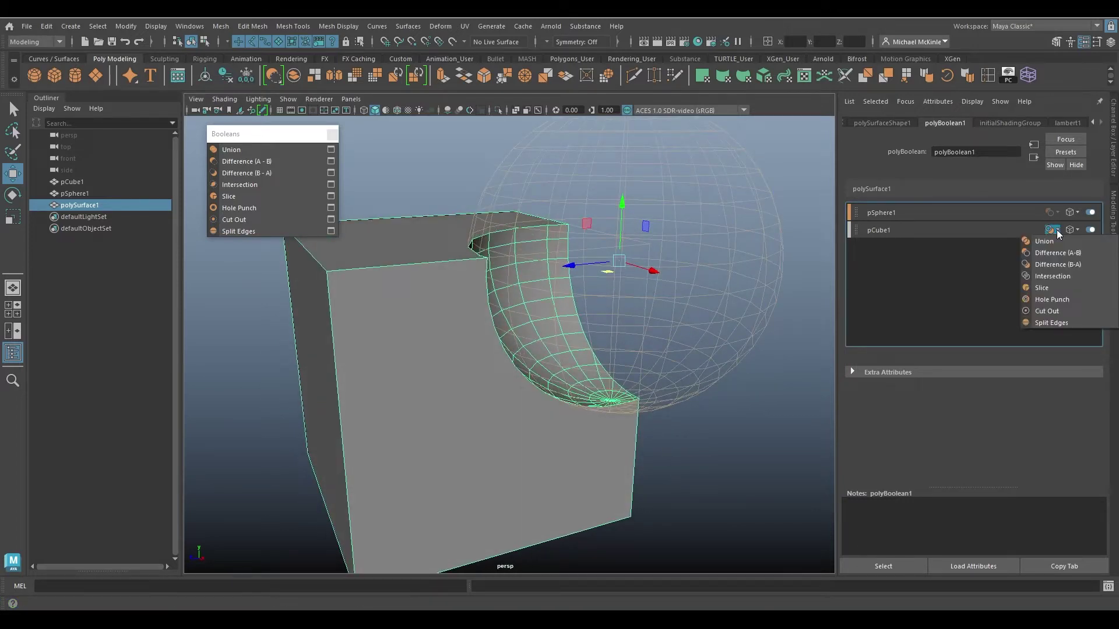
left_click(1067, 260)
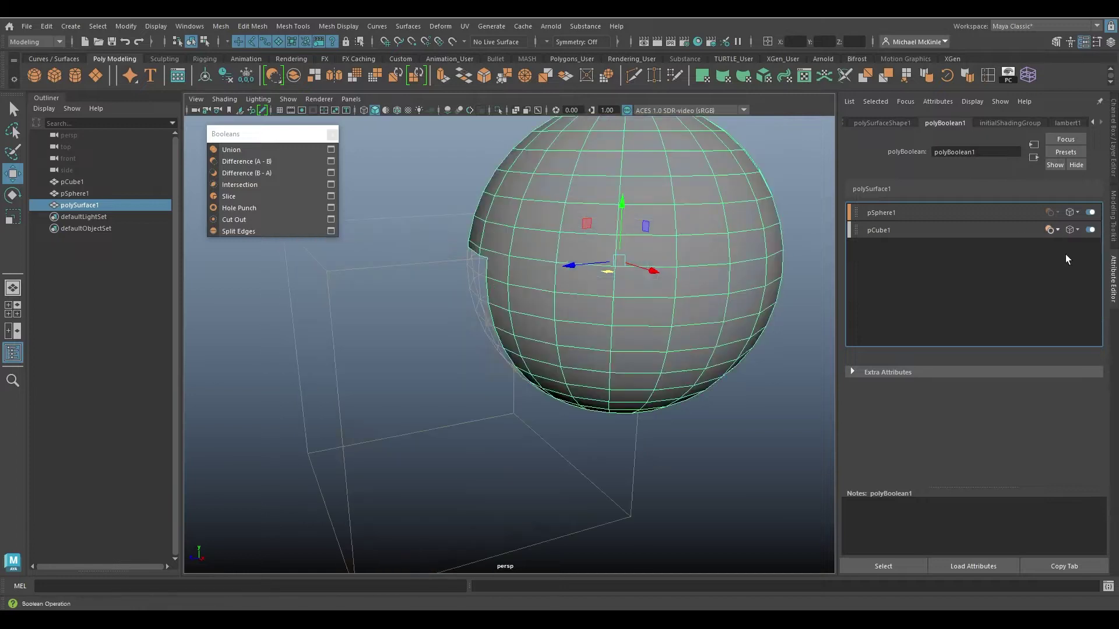
left_click(1055, 231)
left_click(1062, 266)
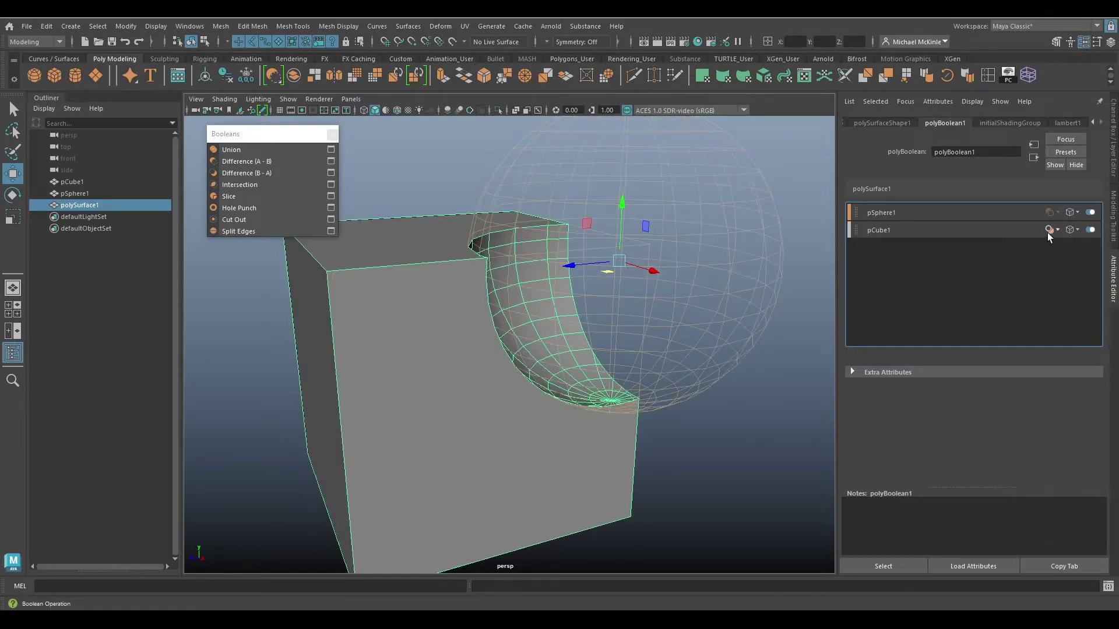
- Set pCube1's boolean operation to Intersection
left_click(1048, 230)
left_click(1051, 278)
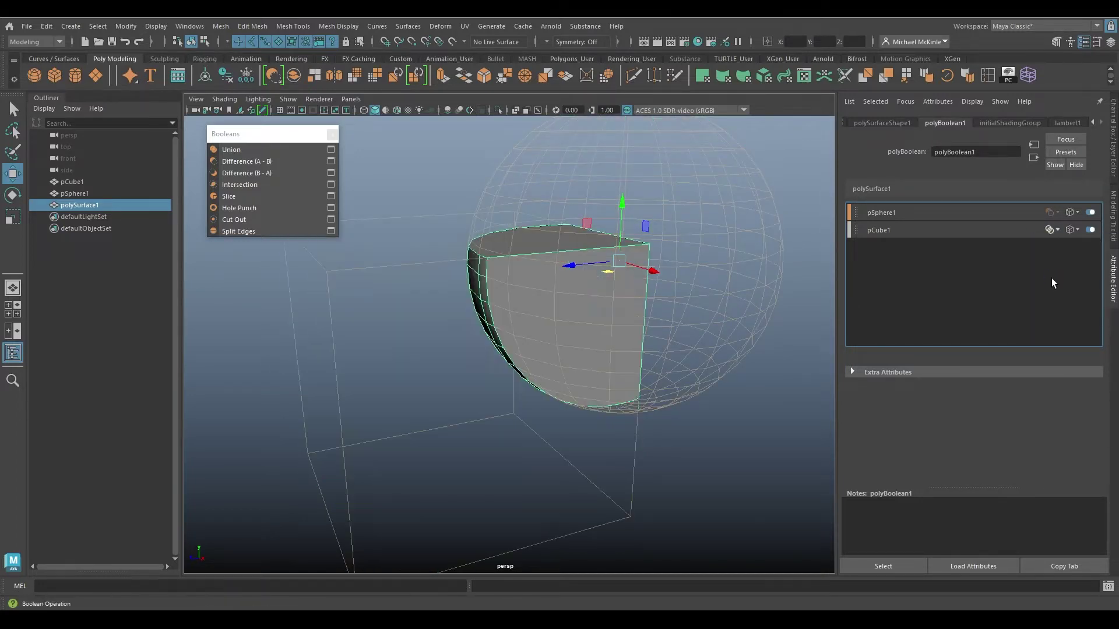
left_click_drag(598, 370, 637, 380)
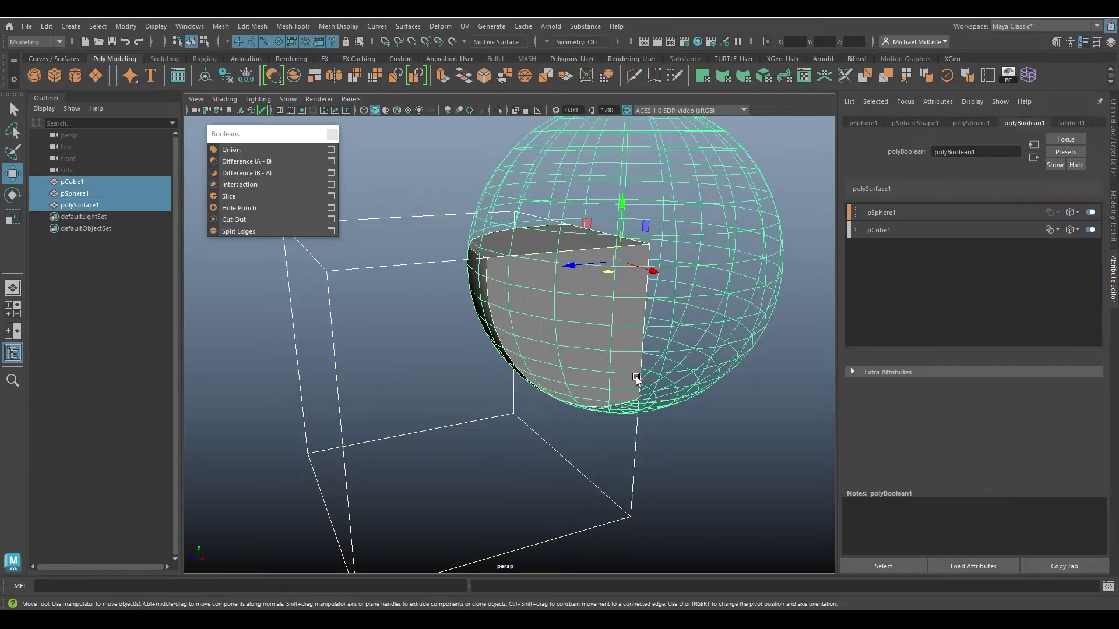
left_click_drag(560, 407, 629, 419, "alt")
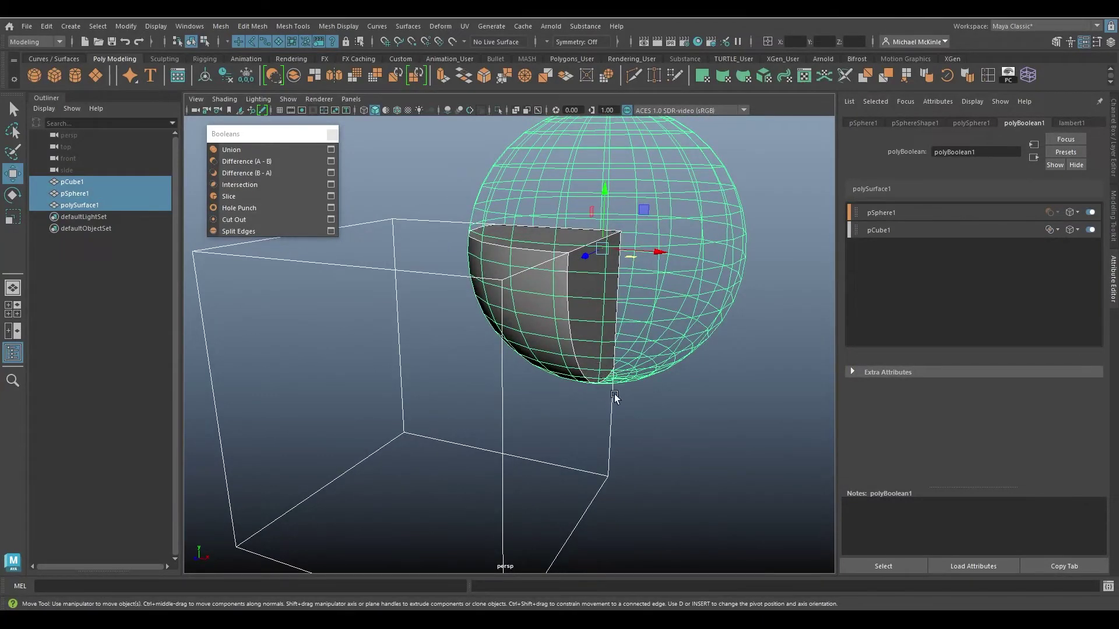
- Select the boolean result, the cube and the sphere in turn to examine the separate objects behind the boolean
left_click(81, 205)
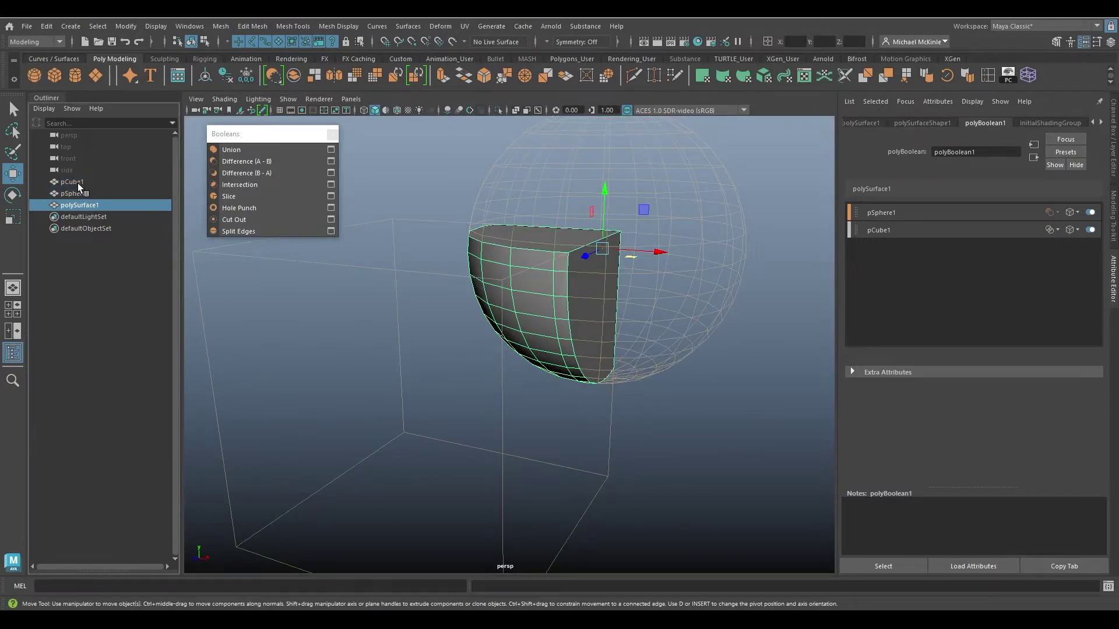
left_click(78, 183)
left_click(106, 194)
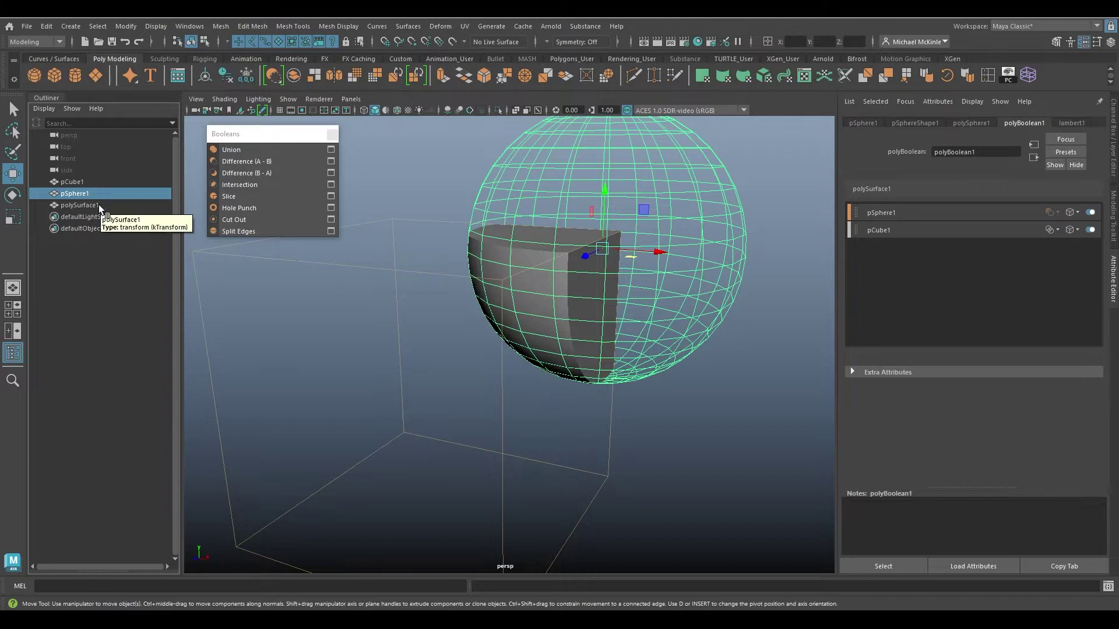
left_click(83, 205)
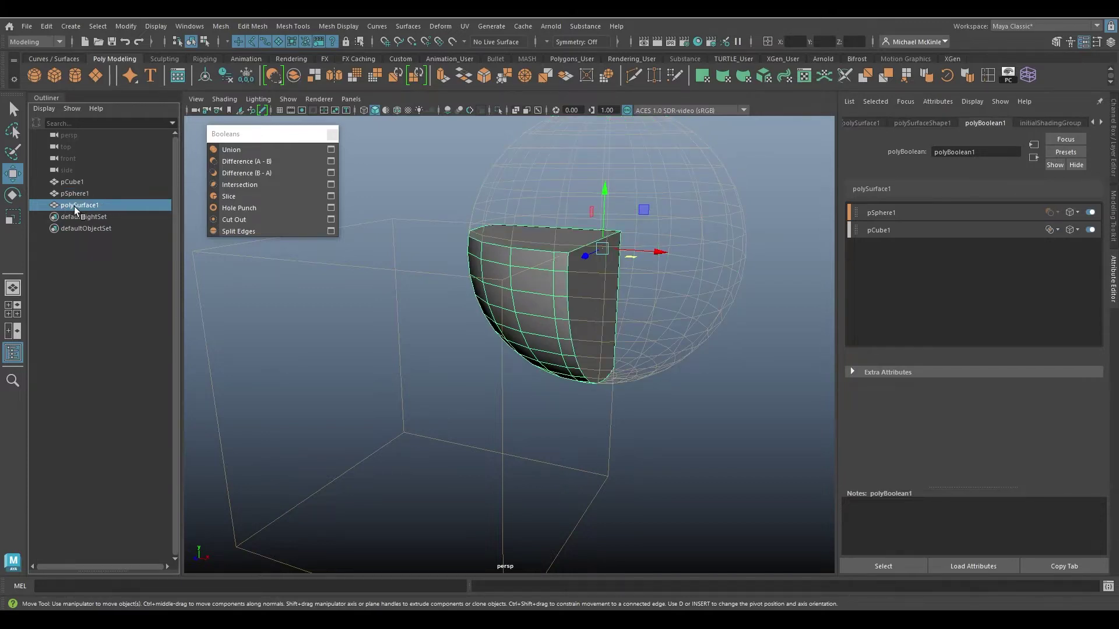
left_click_drag(549, 348, 525, 345, "alt")
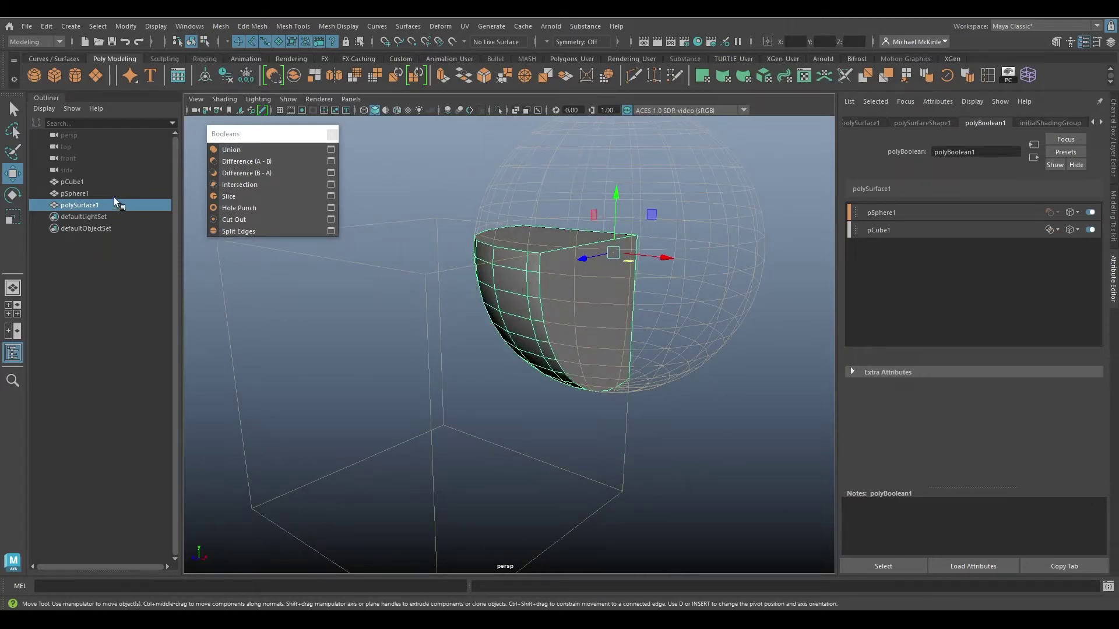
left_click(92, 183)
left_click(90, 193)
left_click(90, 183)
left_click(89, 194)
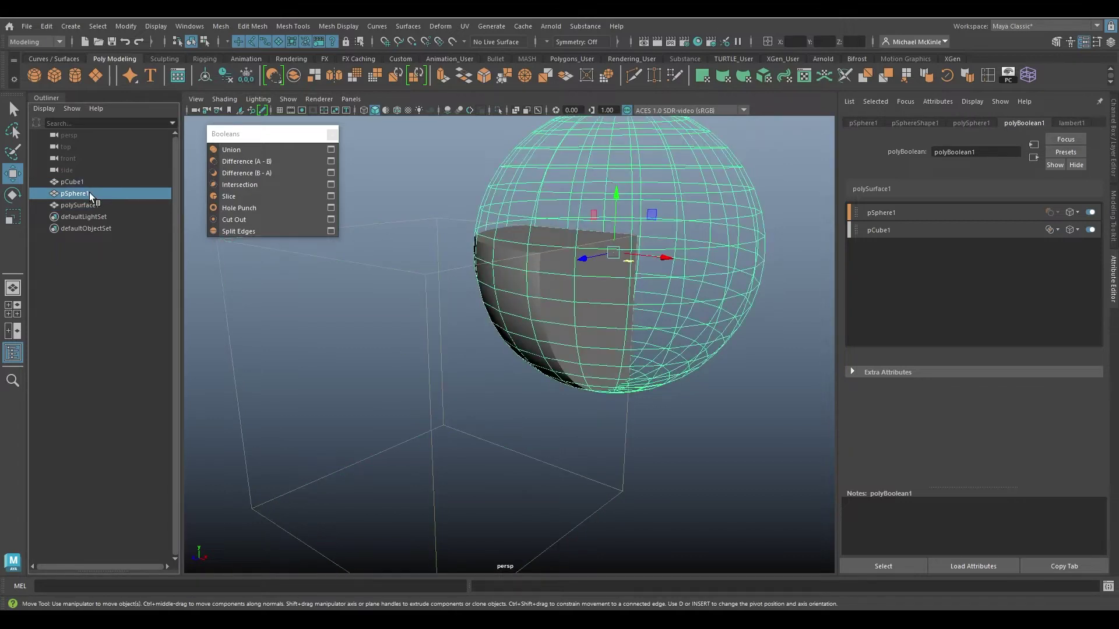
left_click(91, 205)
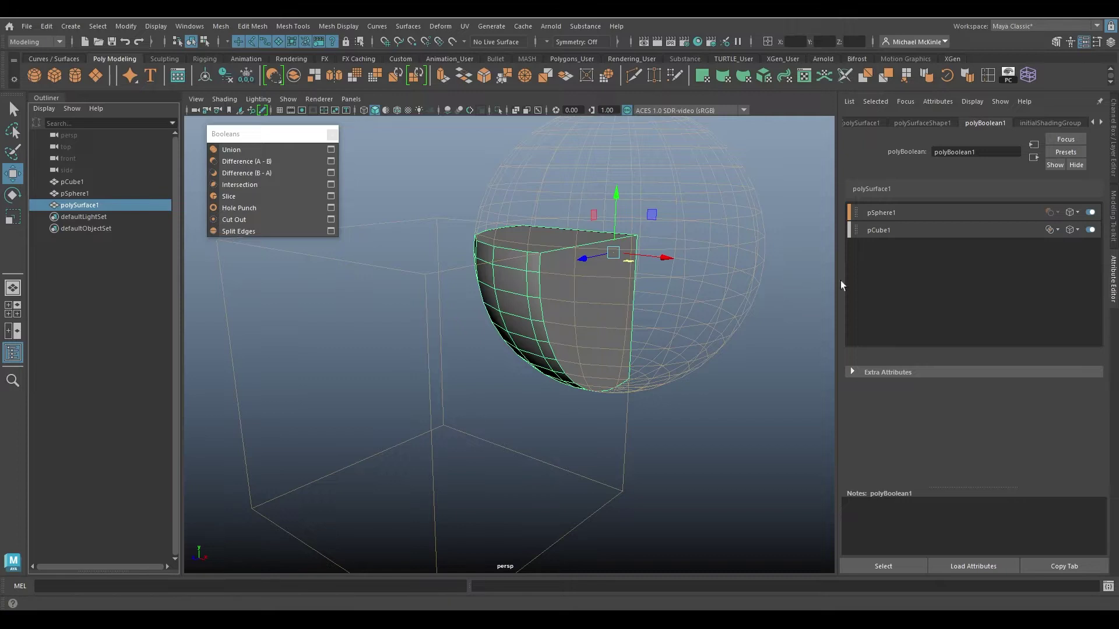
- Set pCube1's boolean operation to Union and examine the combined mesh in wireframe display
left_click(1054, 229)
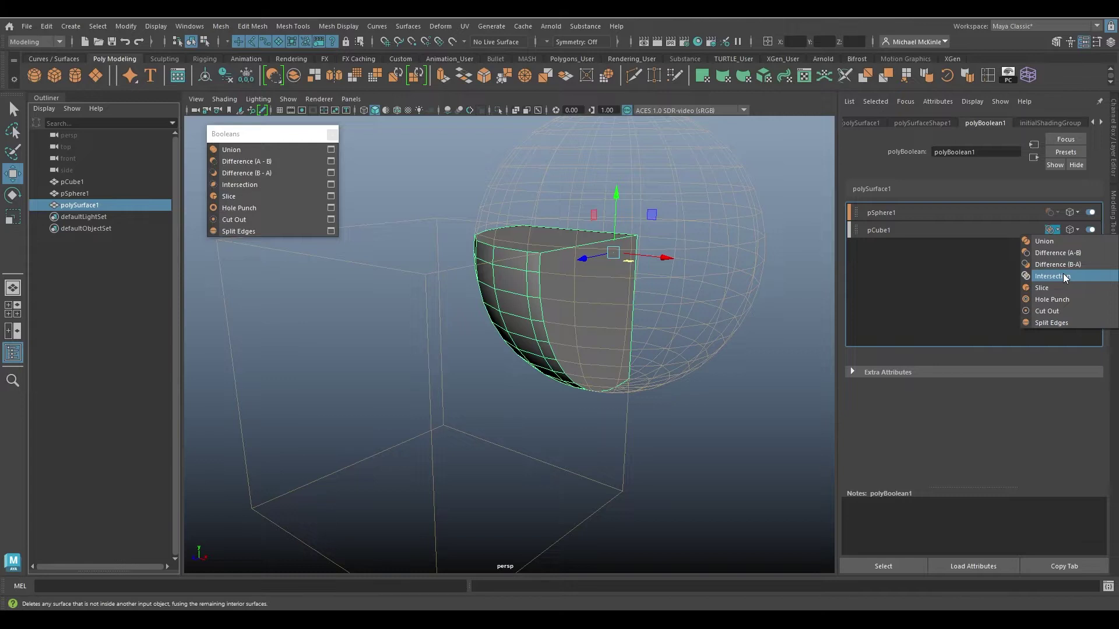
left_click(1052, 242)
left_click(589, 383)
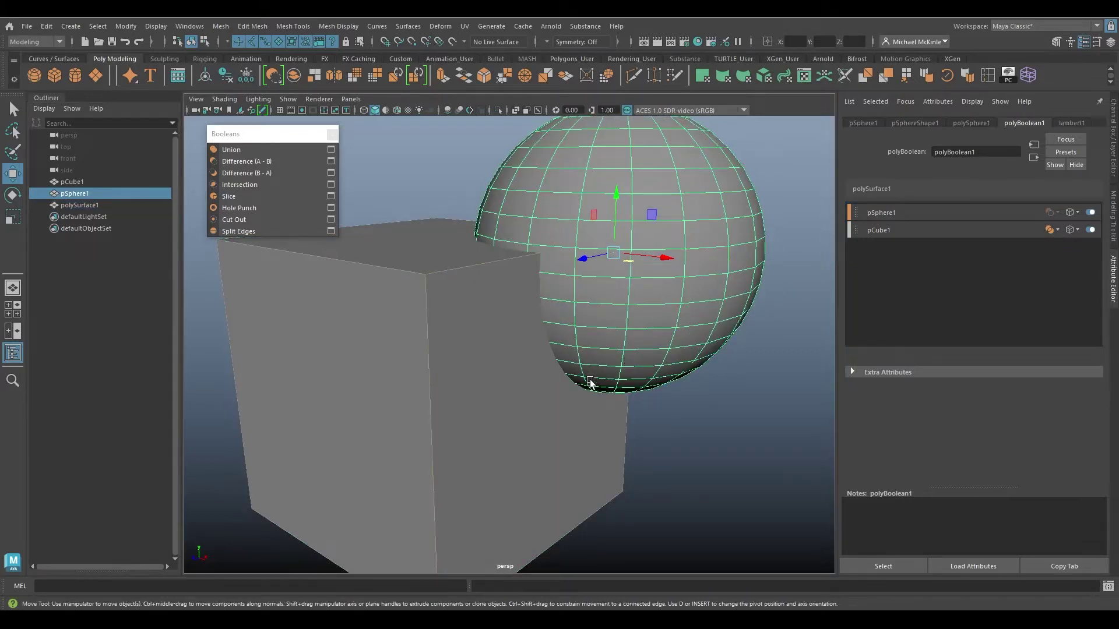
mouse_move(589, 385)
left_mouse_down("alt")
mouse_move(594, 362)
mouse_move(585, 387)
left_mouse_up("alt")
left_click(594, 363)
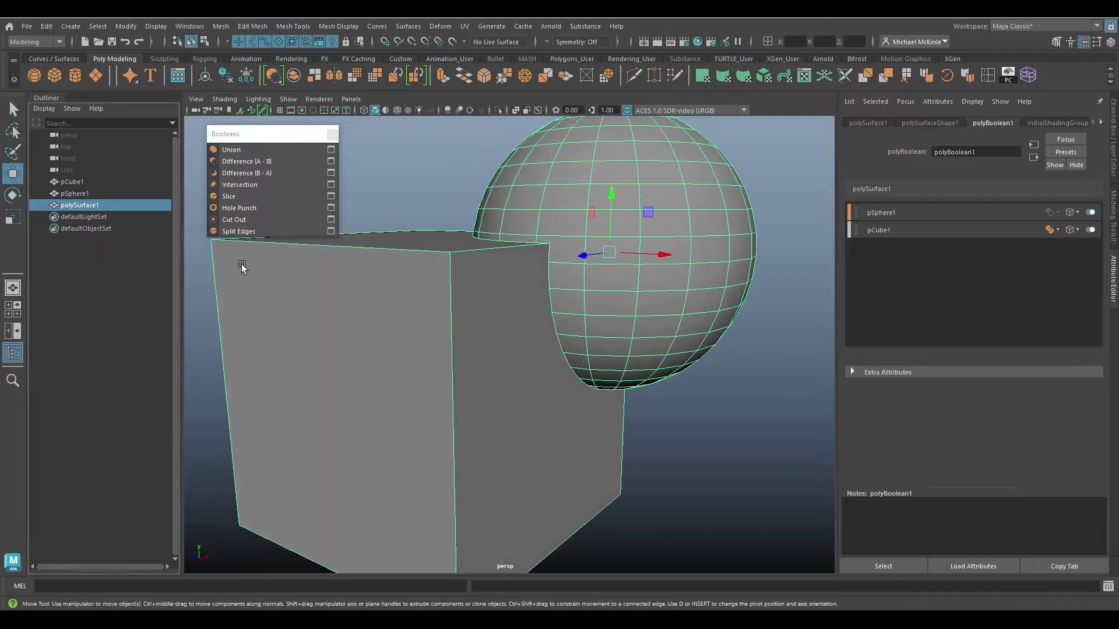
left_click_drag(239, 268, 520, 278, "alt")
key("4")
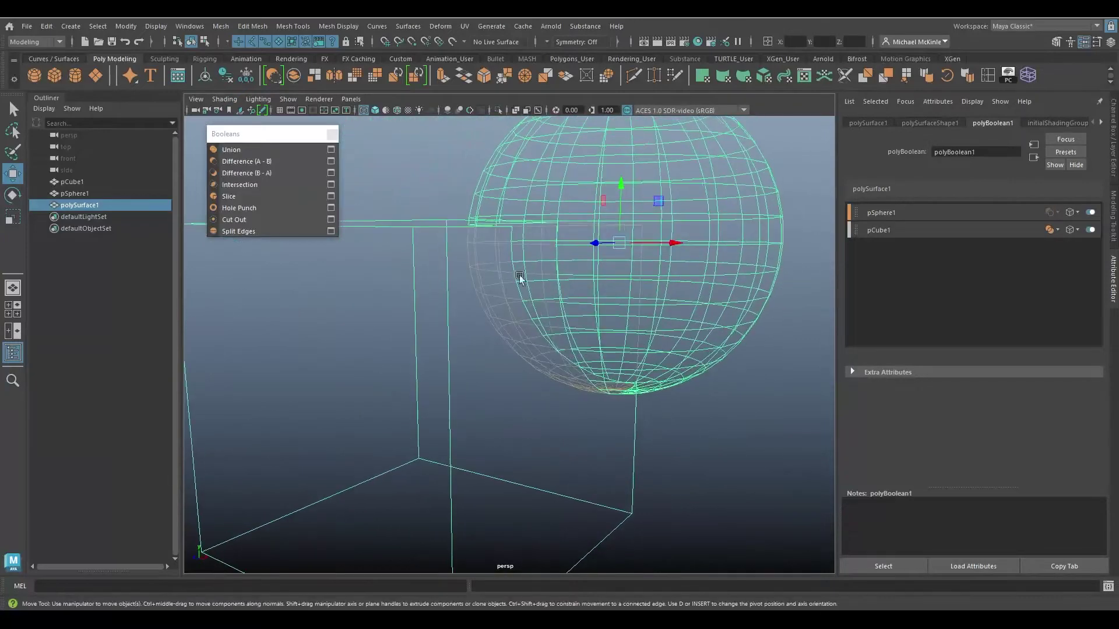
left_click_drag(563, 372, 632, 317, "alt")
- Set pCube1's boolean operation back to Intersection and return the view to shaded display
left_click(1058, 230)
left_click(1062, 277)
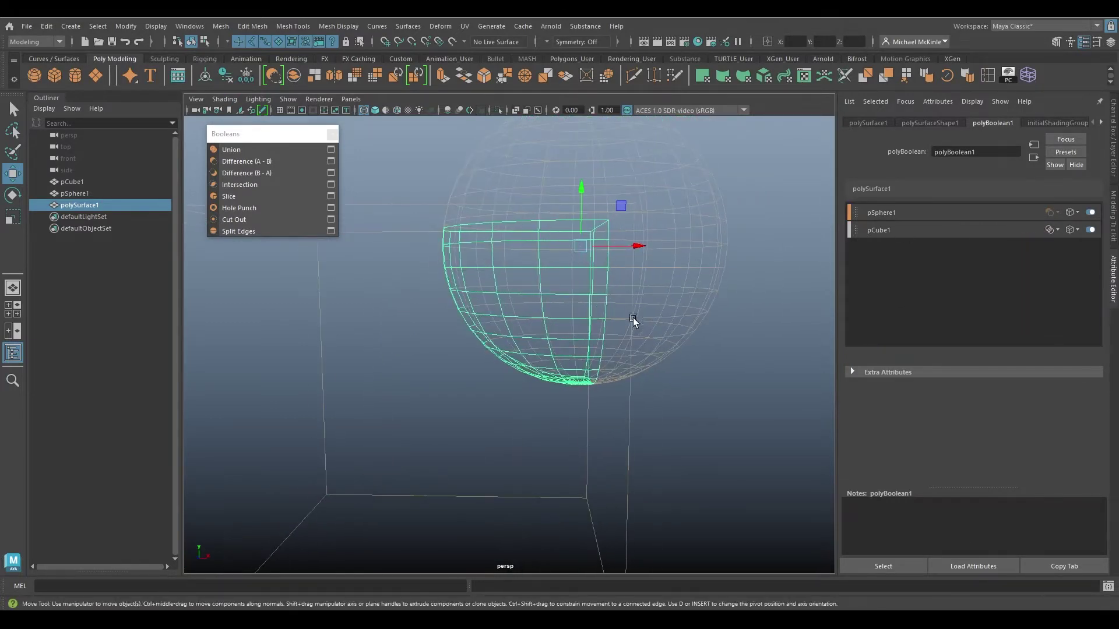
key("5")
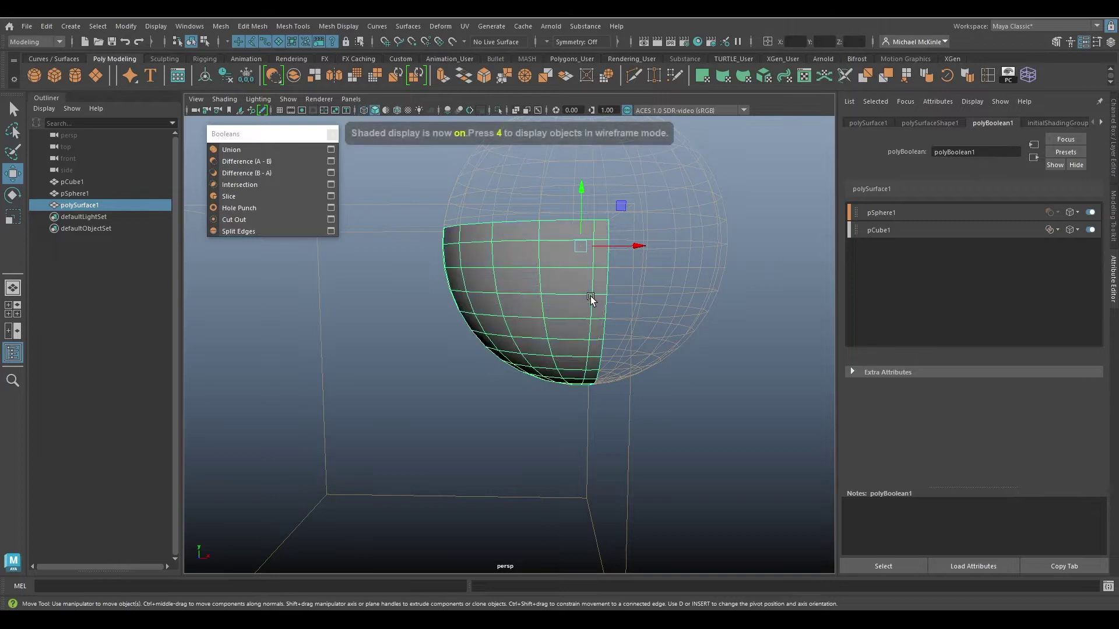
- Set pCube1's boolean operation to Union and frame the combined mesh, checking it with and without smooth preview
left_click(1056, 229)
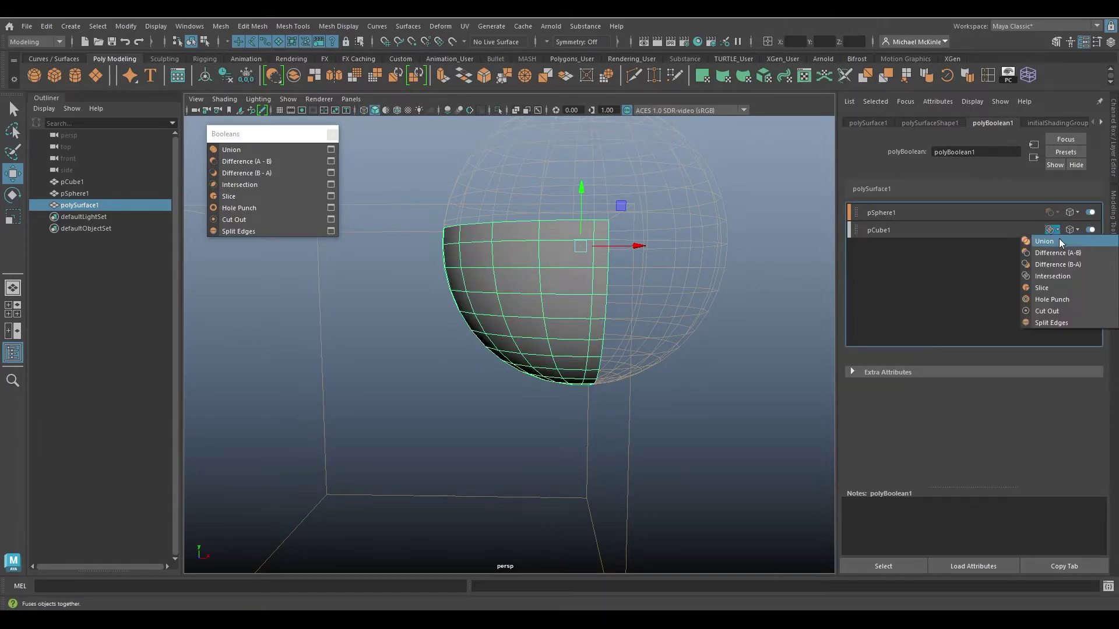
left_click(1058, 239)
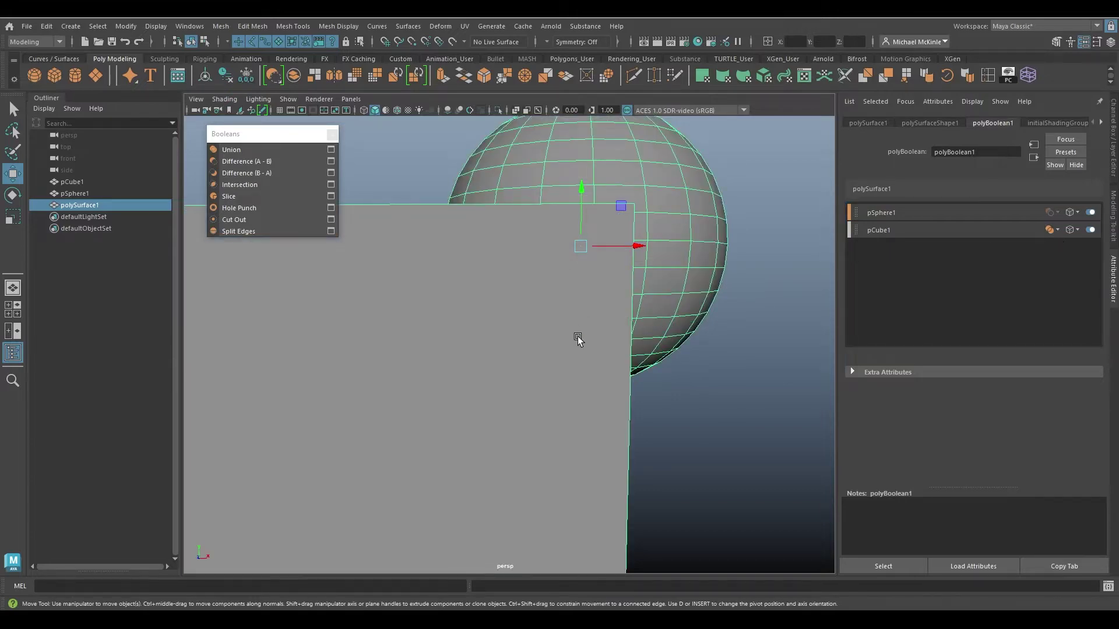
left_click_drag(601, 315, 476, 371, "alt")
key("f")
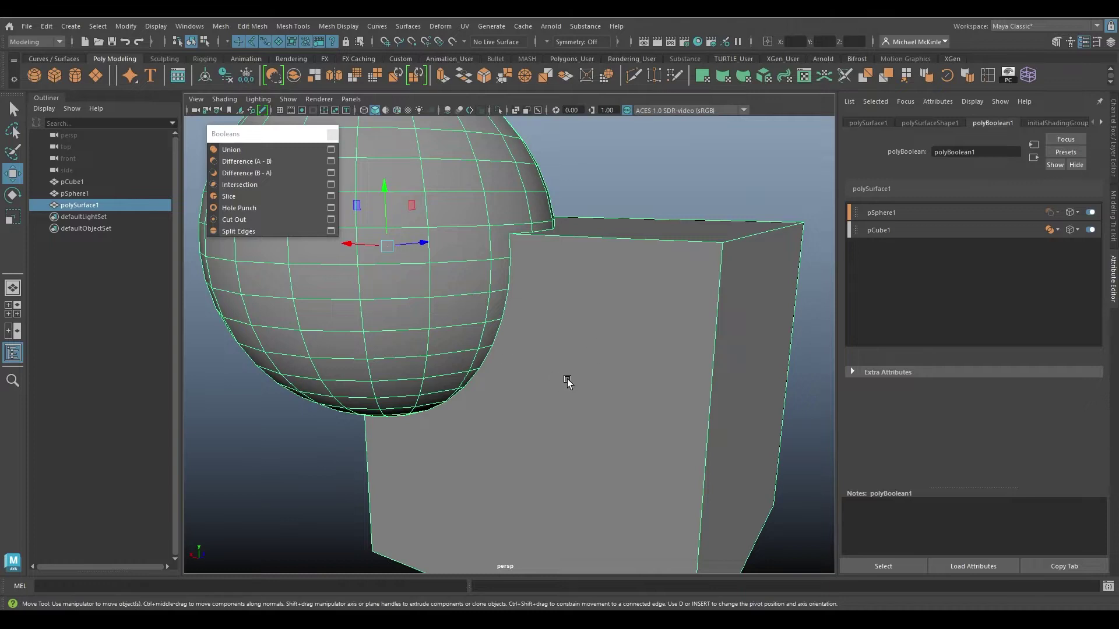
key("3")
key("1")
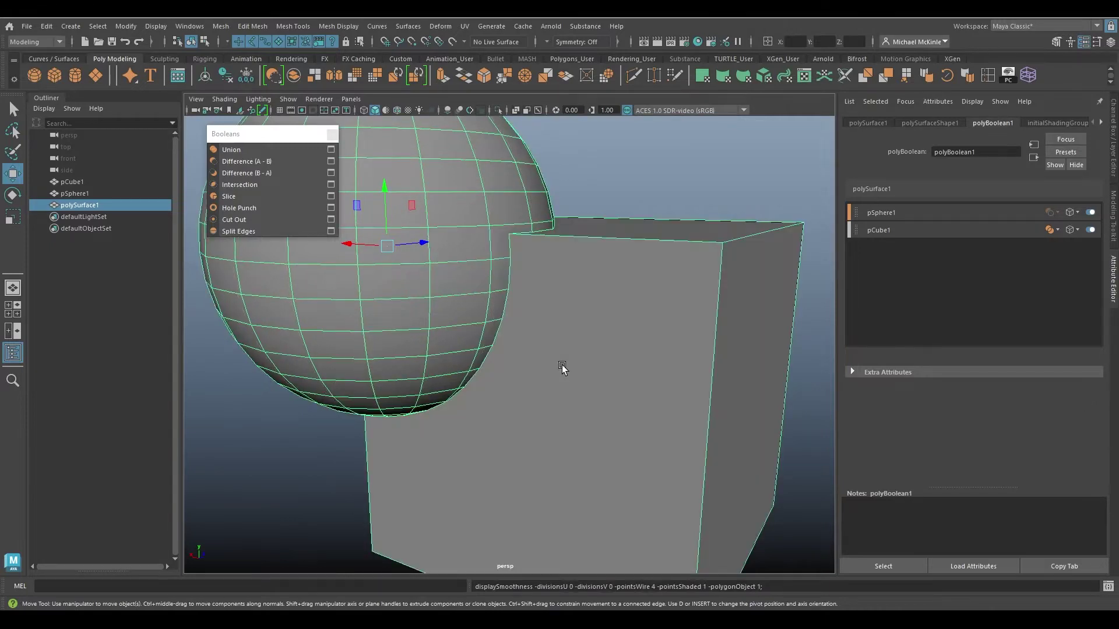
- Switch the view to wireframe display and move the union mesh away from its original sphere and cube
mouse_move(536, 292)
left_mouse_down("alt")
mouse_move(544, 350)
mouse_move(553, 291)
left_mouse_up("alt")
key("4")
left_click_drag(500, 216, 539, 200, "alt")
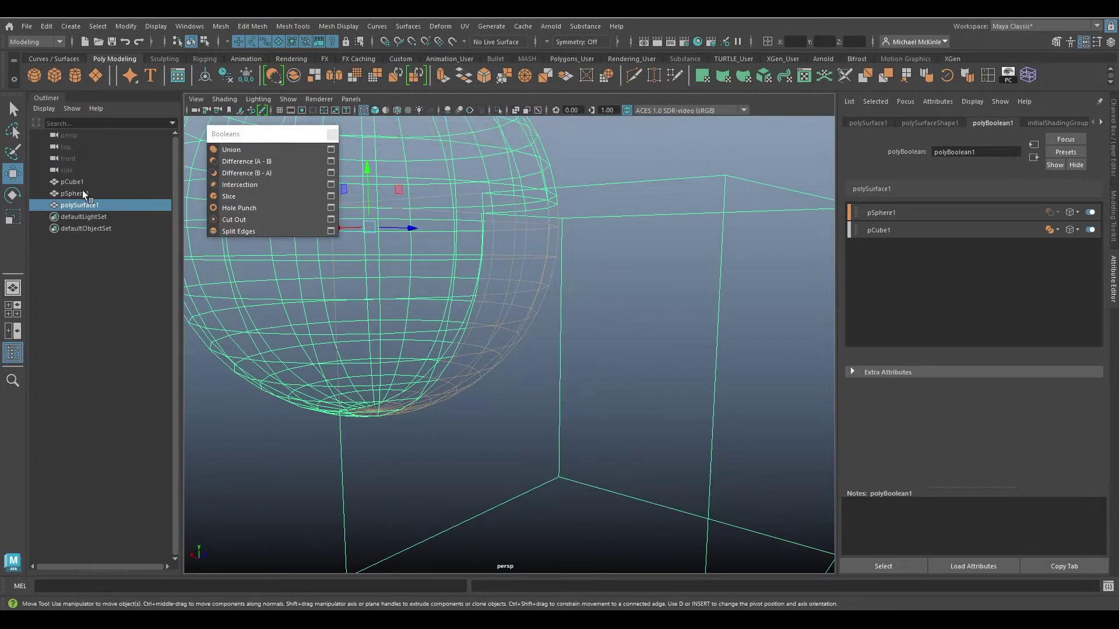
key("f")
left_click_drag(502, 316, 449, 344, "alt")
left_click_drag(500, 267, 238, 297)
middle_click_drag(498, 338, 634, 322, "alt")
left_click_drag(634, 322, 448, 281, "alt")
left_click_drag(358, 347, 622, 257, "alt")
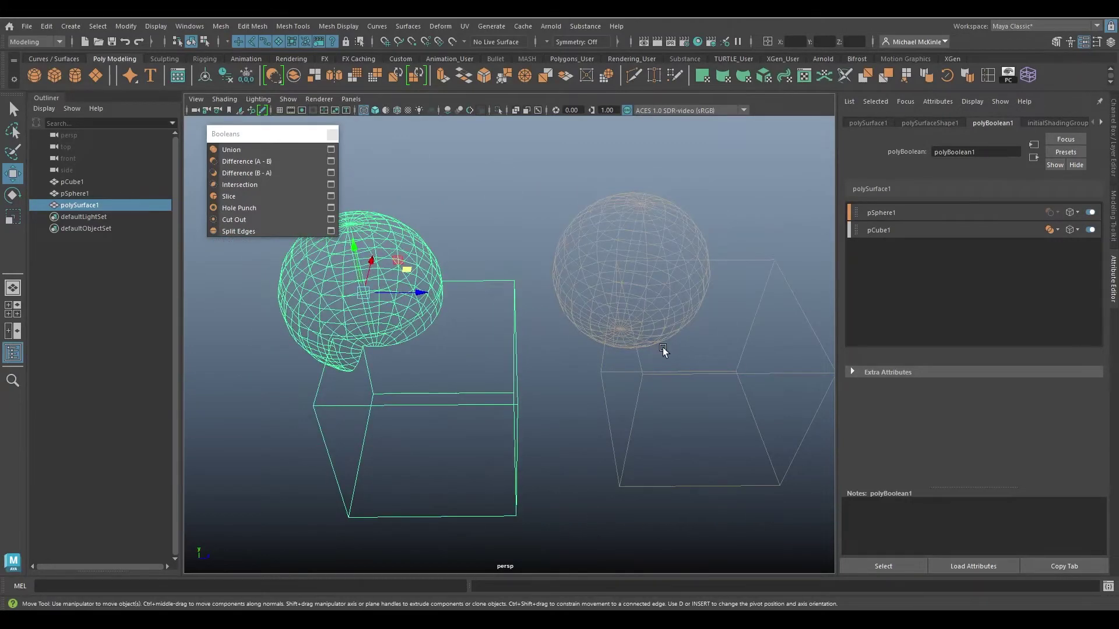
left_click_drag(662, 348, 613, 239, "alt")
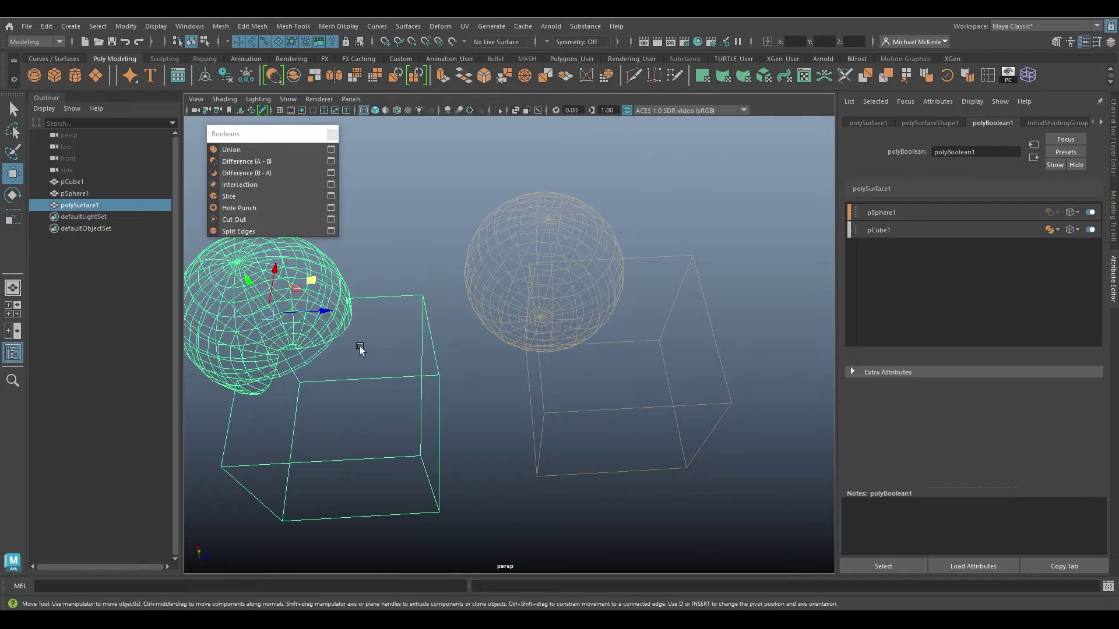
left_click_drag(311, 282, 332, 256)
left_click_drag(440, 349, 478, 327, "alt")
- Select the original sphere and cube in turn to examine the input objects behind the union mesh
left_click(531, 222)
left_click_drag(707, 238, 690, 309)
left_click_drag(595, 198, 602, 248)
mouse_move(678, 232)
left_mouse_down()
mouse_move(695, 296)
mouse_move(665, 355)
mouse_move(604, 392)
mouse_move(706, 392)
left_mouse_up()
left_click(541, 232)
left_click(693, 300)
- Return the view to shaded display and clear the selection, comparing the union mesh with its wireframe inputs
key("5")
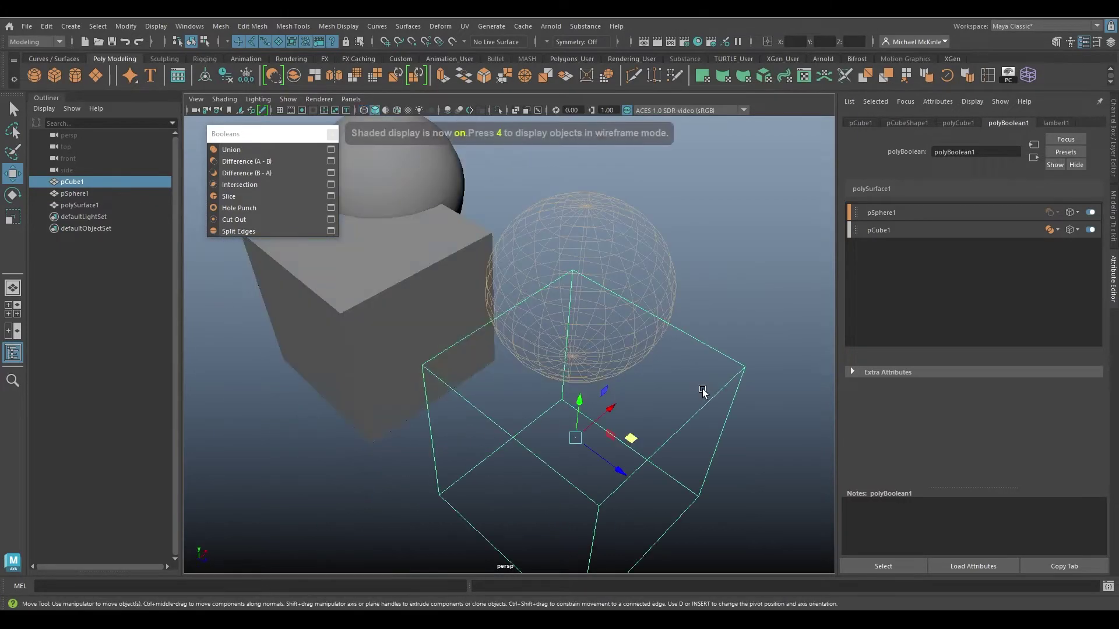
mouse_move(621, 396)
left_mouse_down("alt")
mouse_move(563, 369)
mouse_move(579, 385)
left_mouse_up("alt")
left_click(534, 436)
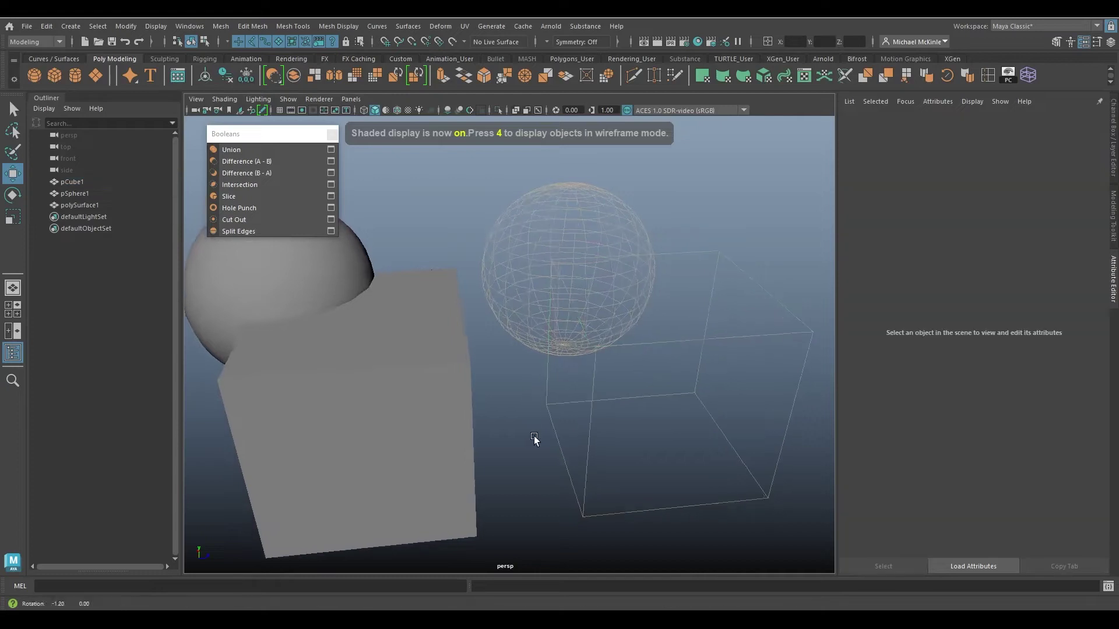
left_click_drag(534, 436, 562, 225, "alt")
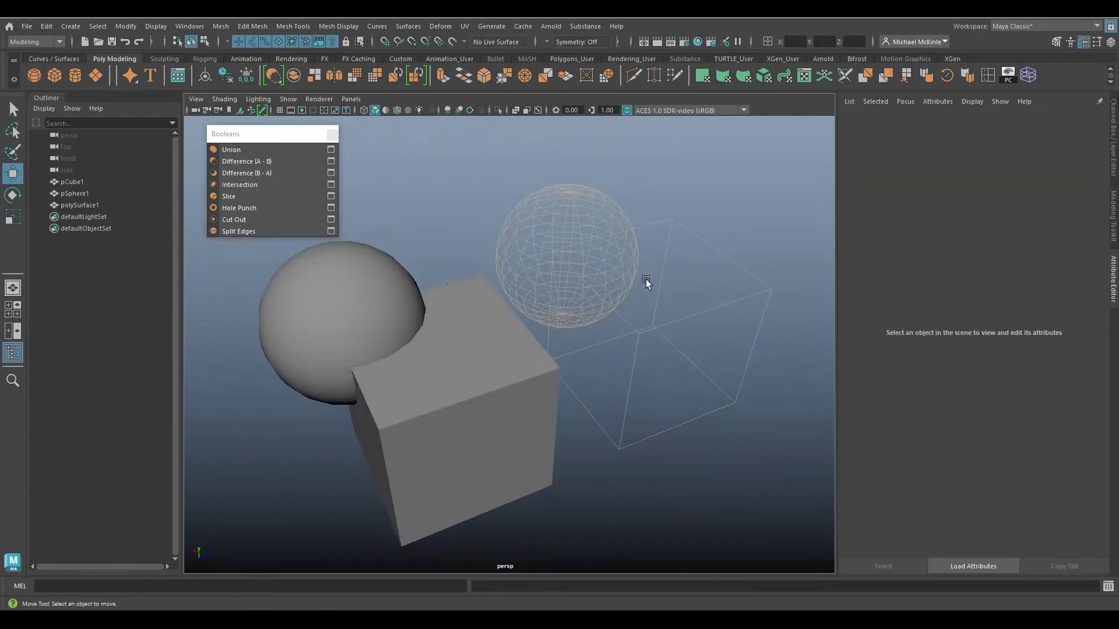
left_click_drag(646, 278, 621, 243, "alt")
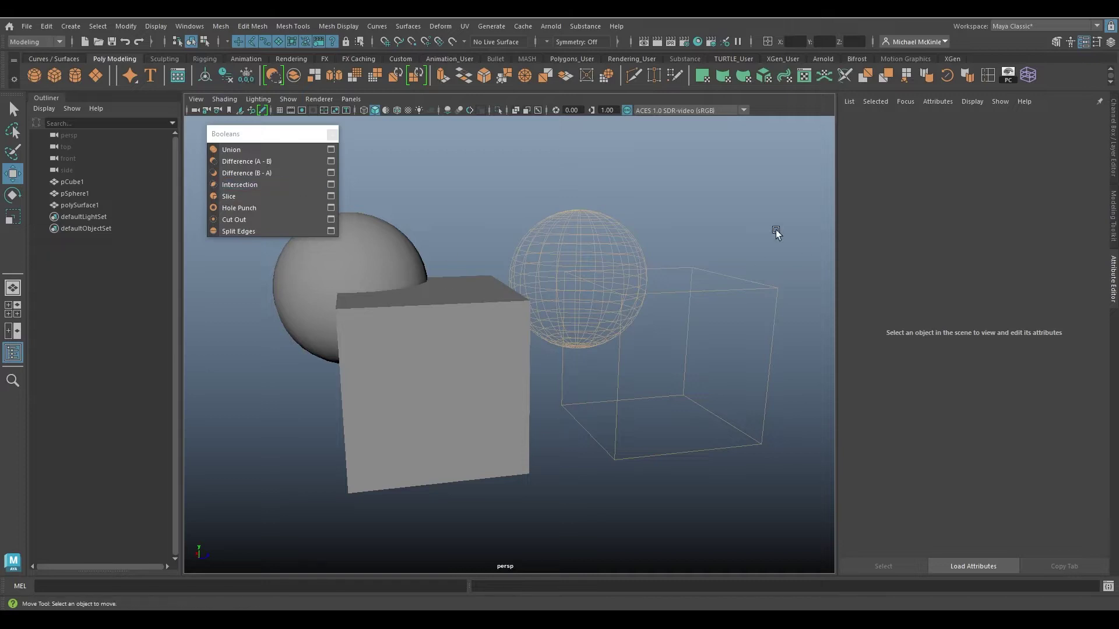
- Select the union mesh and review the boolean operation types offered for pCube1
left_click(405, 271)
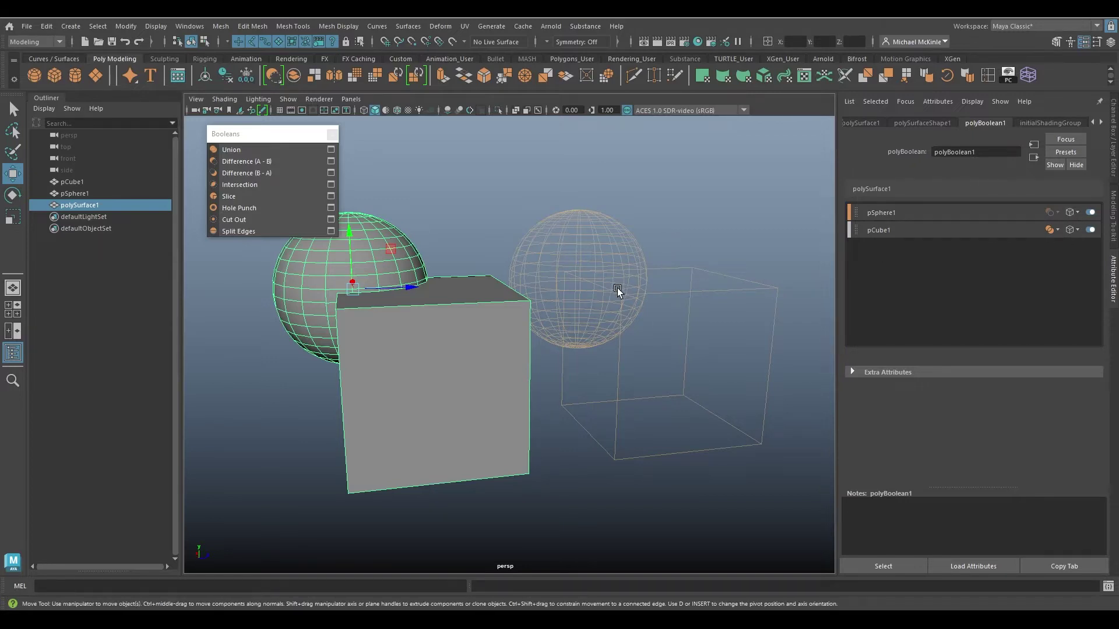
left_click(1055, 230)
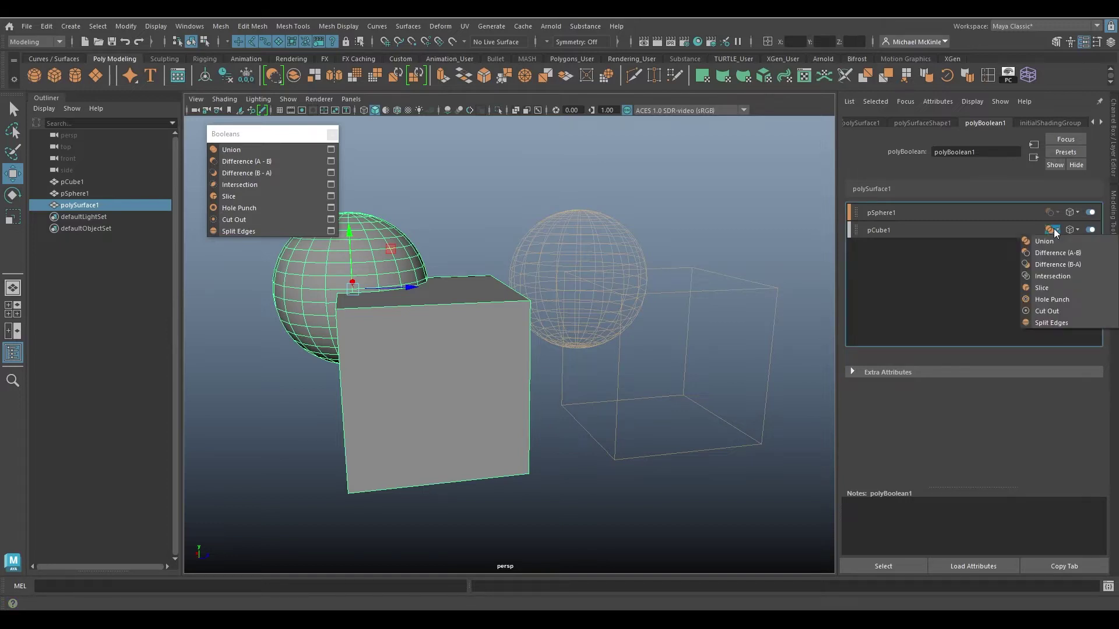
left_click(1054, 229)
left_click(1056, 233)
- Set pSphere1's input display in the boolean stack to Shaded and examine the sphere from different angles
left_click(1074, 229)
left_click(1076, 215)
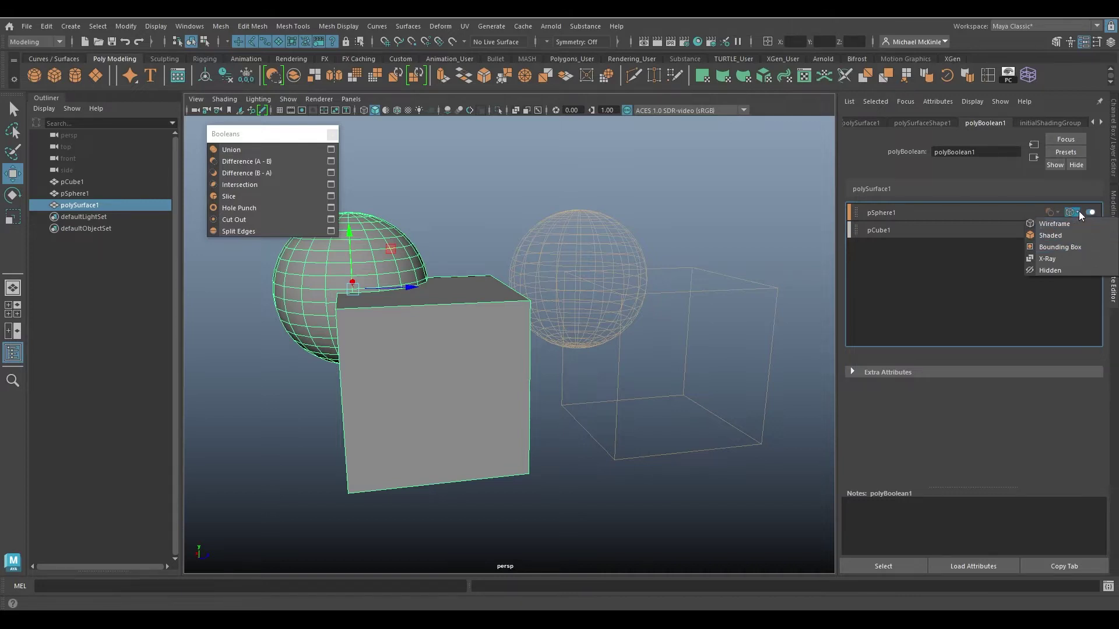
left_click(1050, 223)
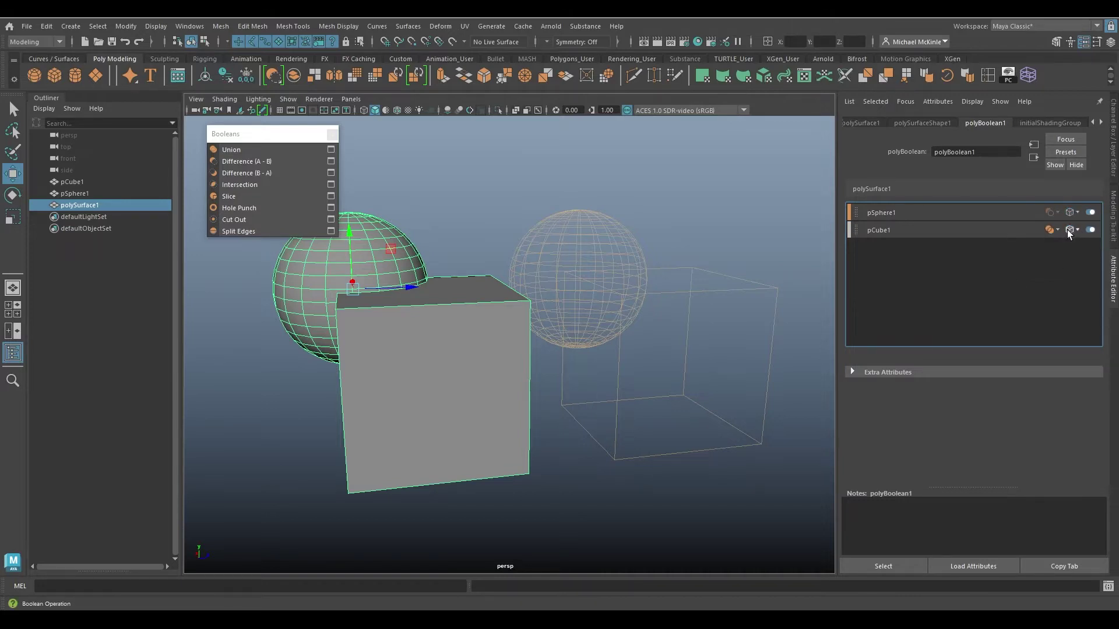
left_click(1075, 212)
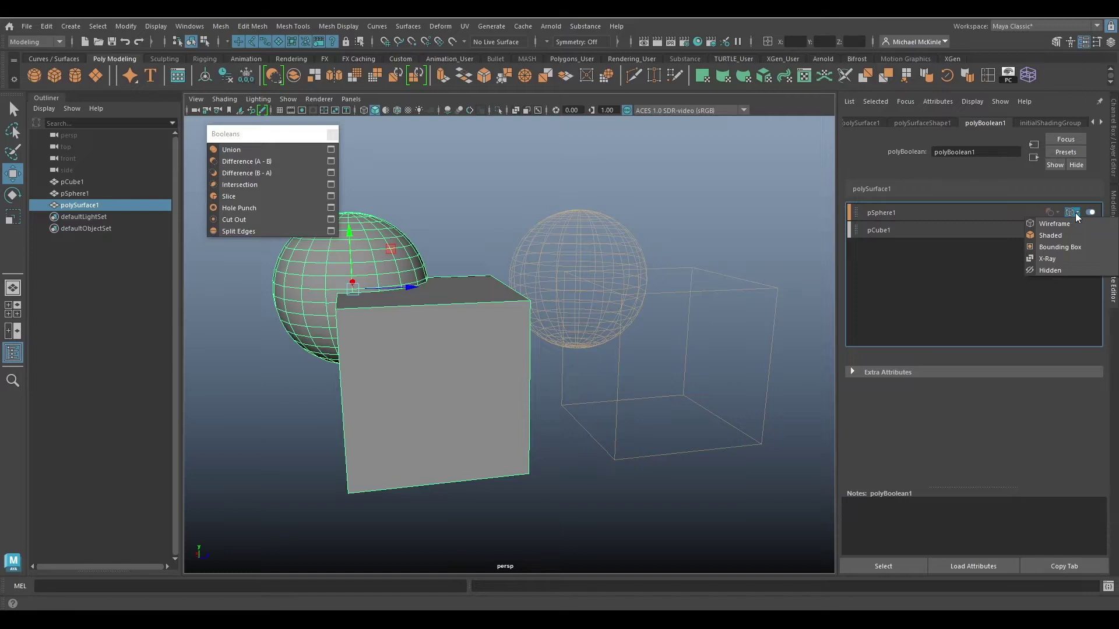
left_click(1038, 238)
left_click_drag(670, 384, 617, 356, "alt")
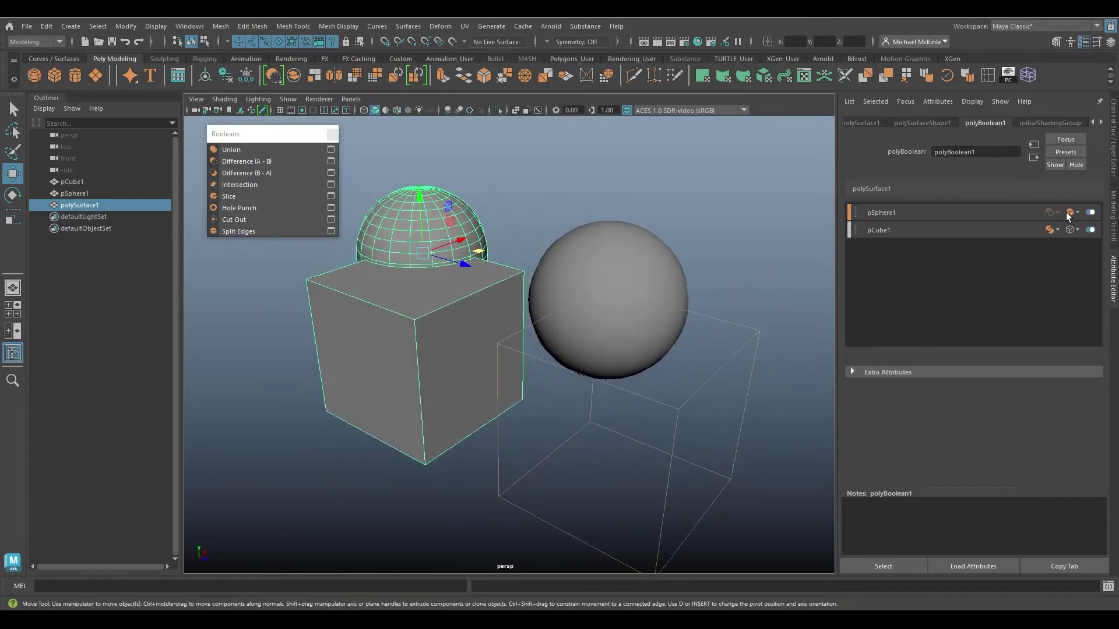
left_click_drag(618, 324, 692, 310, "alt")
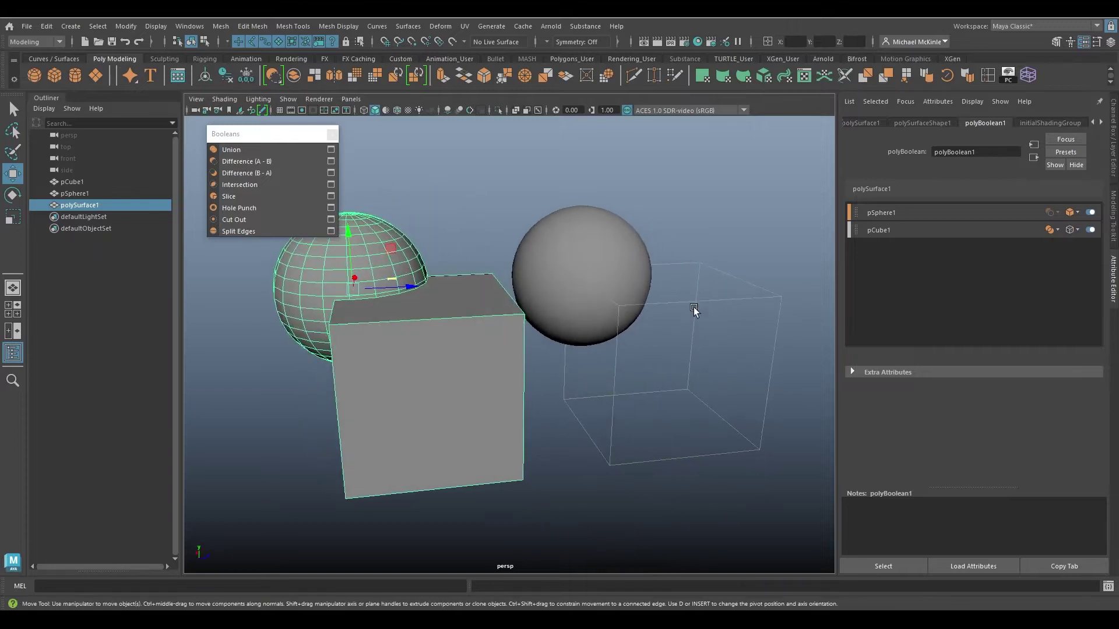
- Set pSphere1's input display in the boolean stack to Bounding Box
left_click(1075, 212)
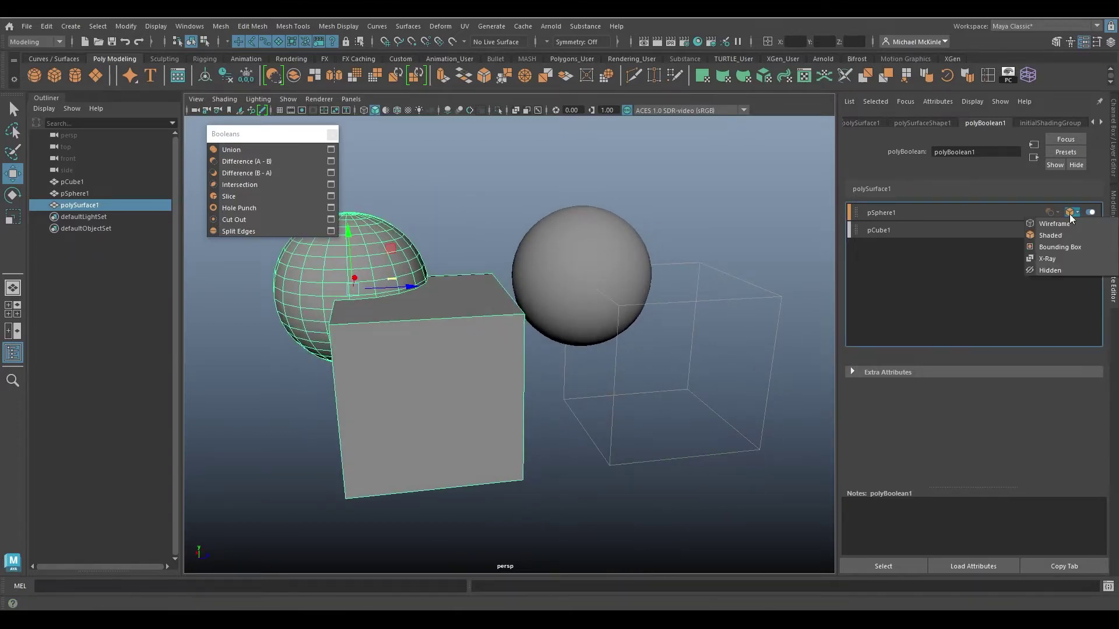
left_click(1043, 245)
left_click_drag(693, 307, 665, 296, "alt")
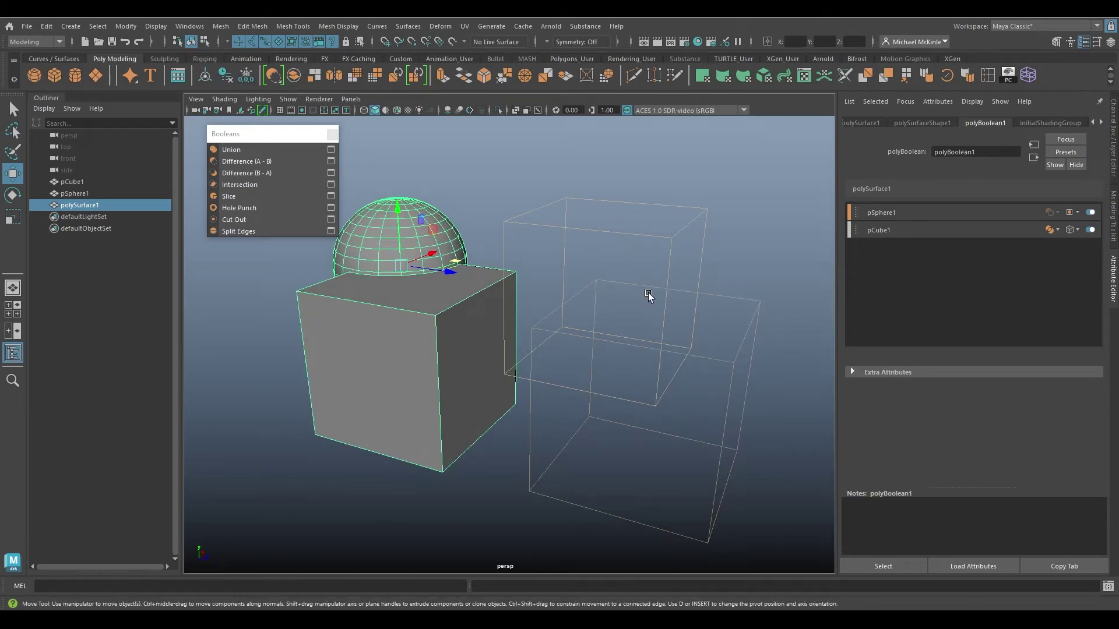
- Set the input display of both pSphere1 and pCube1 to X-Ray
left_click(1072, 213)
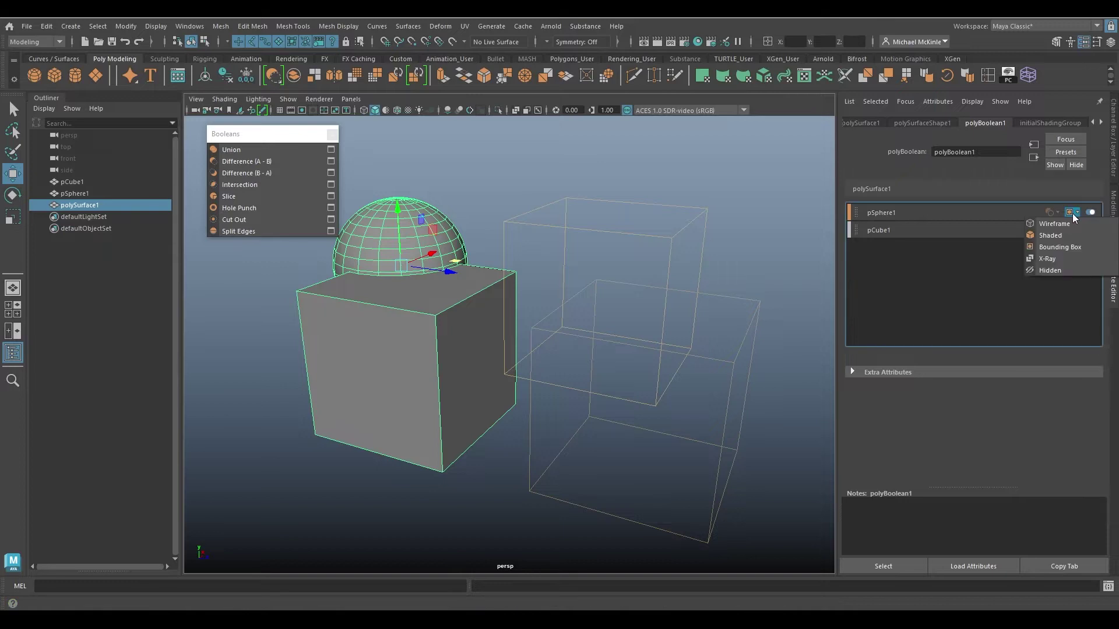
left_click(1050, 260)
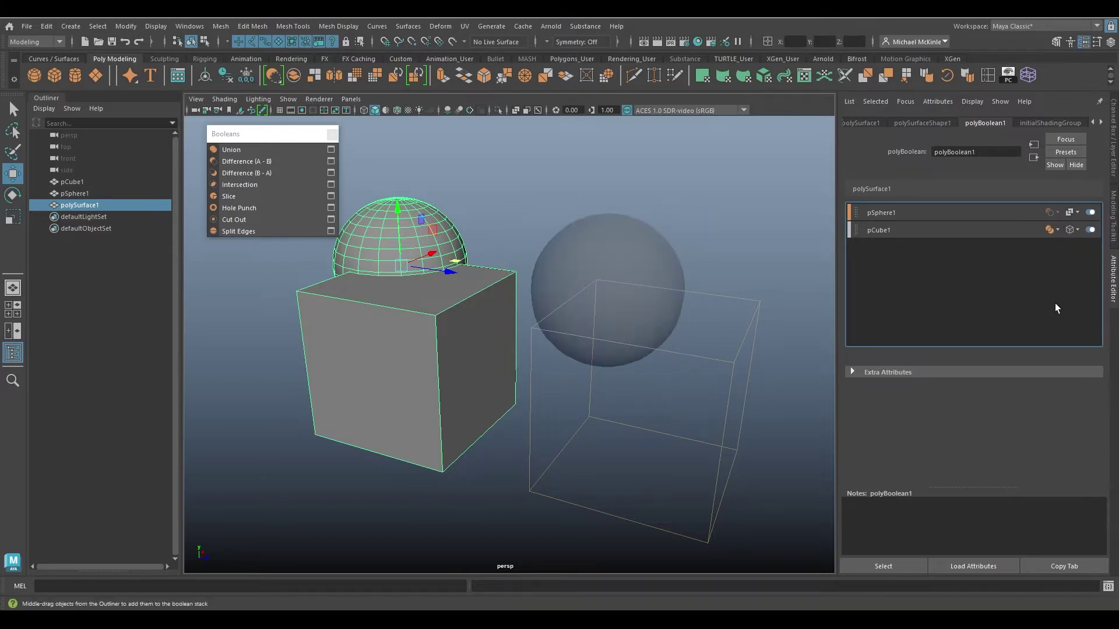
left_click(1072, 231)
left_click(1066, 277)
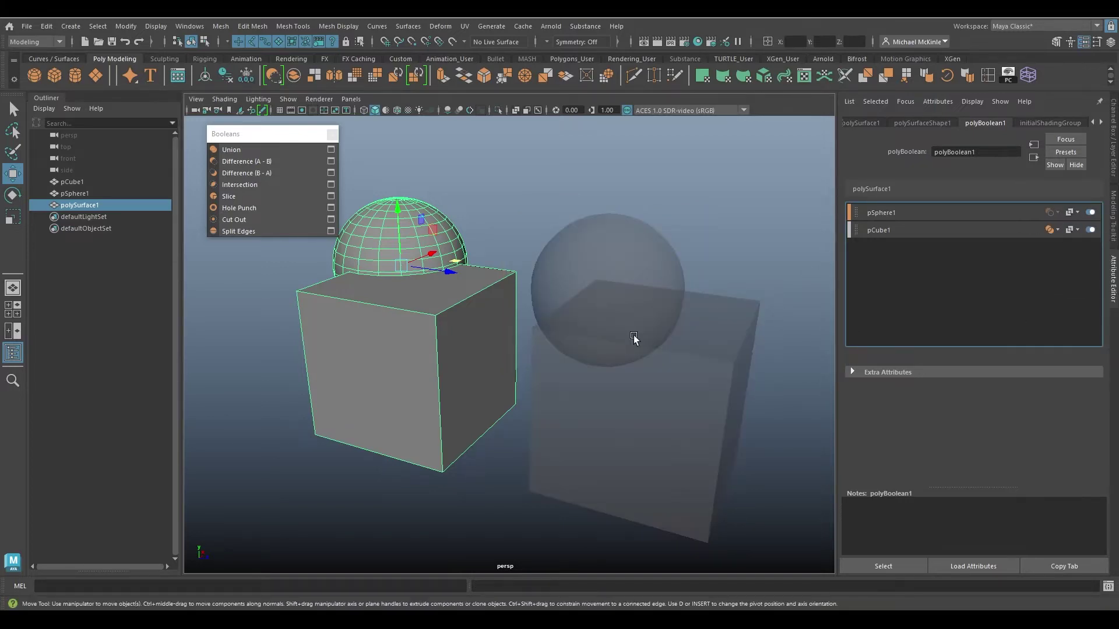
mouse_move(634, 334)
left_mouse_down("alt")
mouse_move(485, 360)
mouse_move(587, 387)
mouse_move(637, 349)
mouse_move(589, 342)
mouse_move(576, 364)
mouse_move(612, 379)
left_mouse_up("alt")
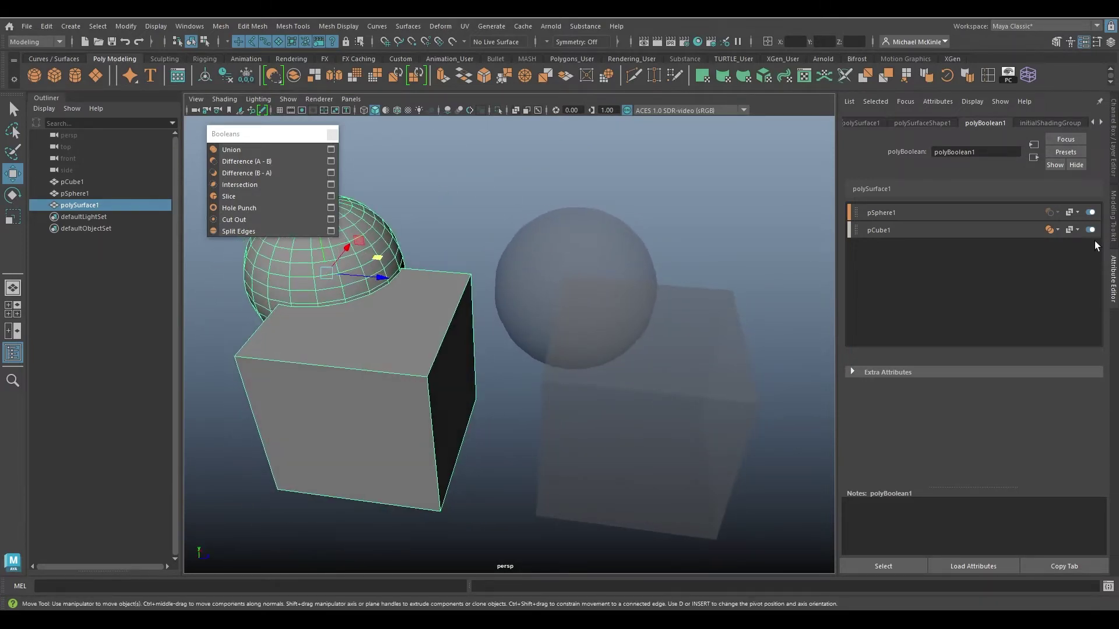
- Set the input display of both pCube1 and pSphere1 to Hidden
left_click(1071, 231)
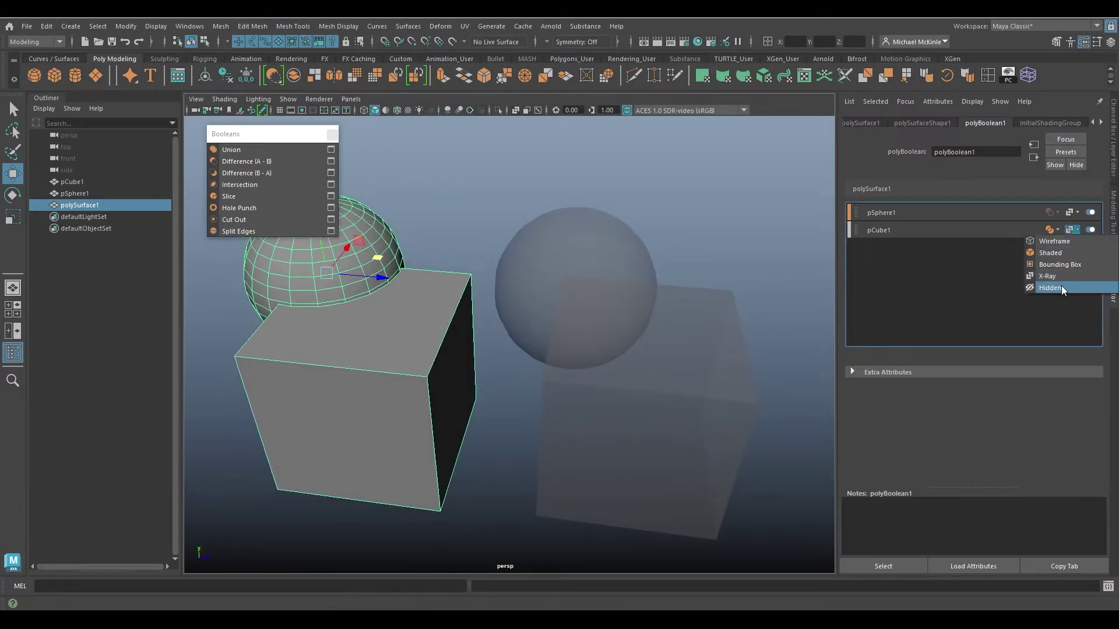
left_click(1061, 285)
left_click(1071, 212)
left_click(1051, 270)
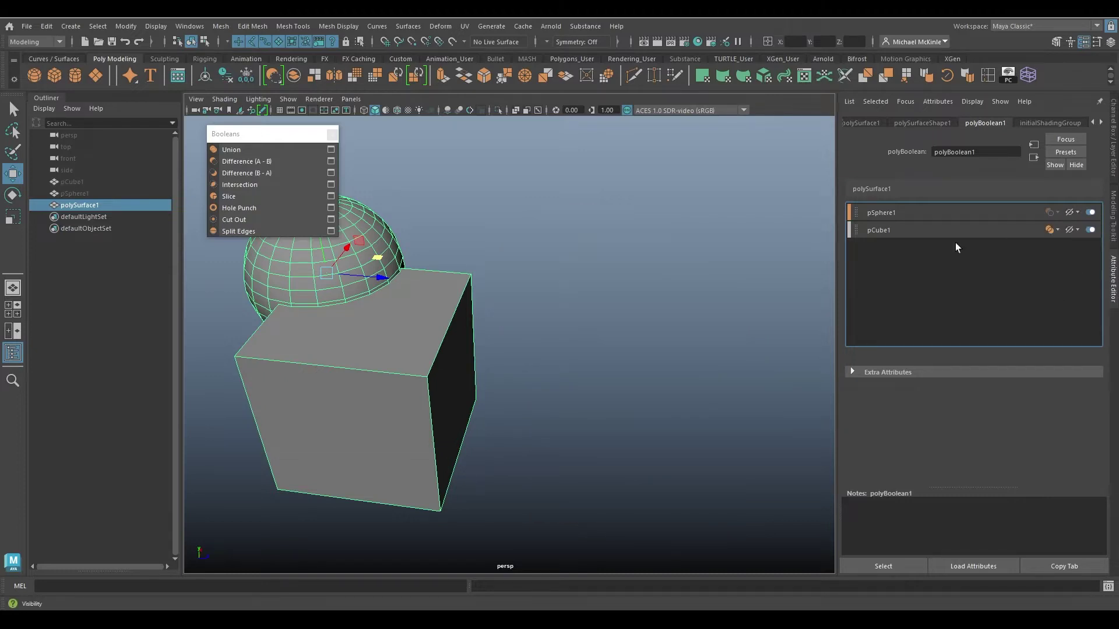
middle_click_drag(564, 328, 624, 336, "alt")
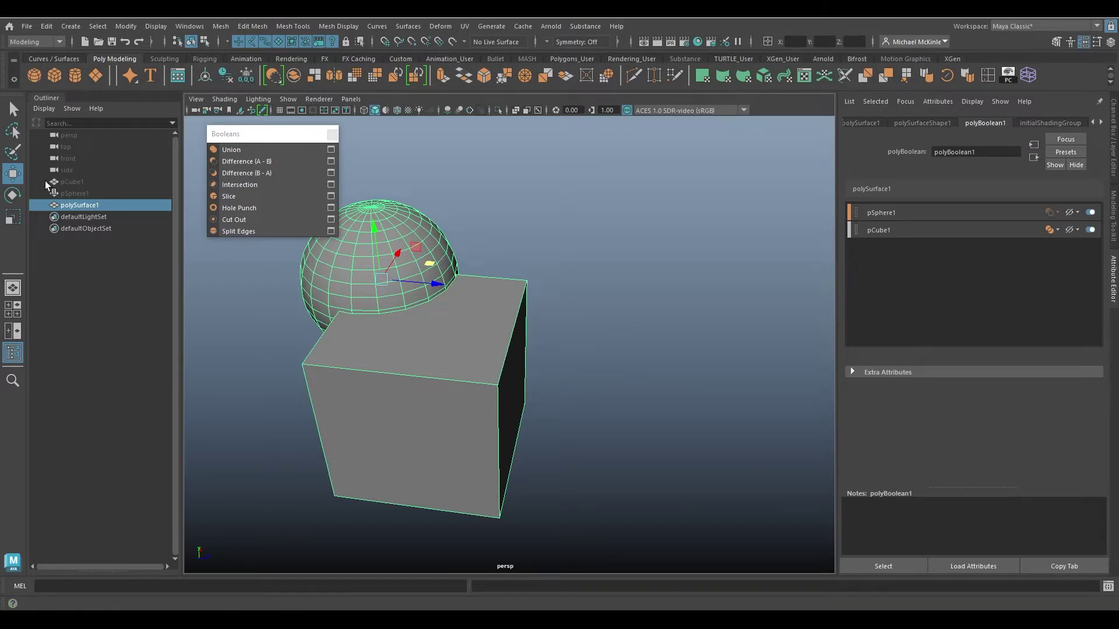
- Alternate the selection between the hidden pCube1 and pSphere1, and move pSphere1 slightly lower to reshape the union mesh
left_click(74, 183)
left_click(83, 191)
left_click(84, 183)
left_click(84, 190)
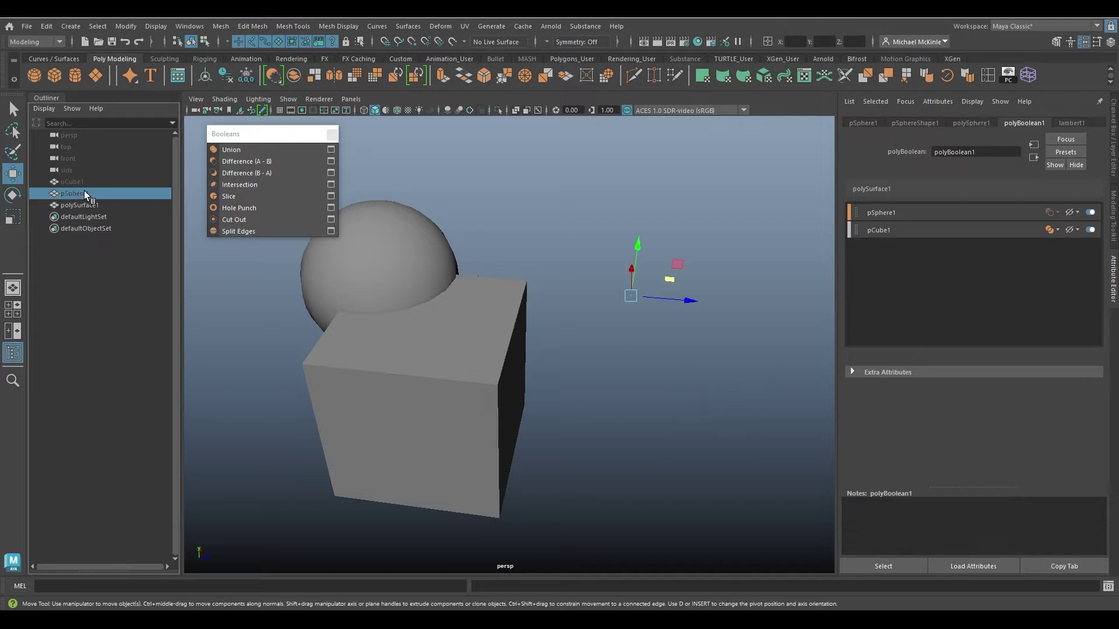
left_click(85, 183)
left_click(99, 194)
left_click(96, 184)
left_click(97, 192)
left_click_drag(669, 279, 701, 299)
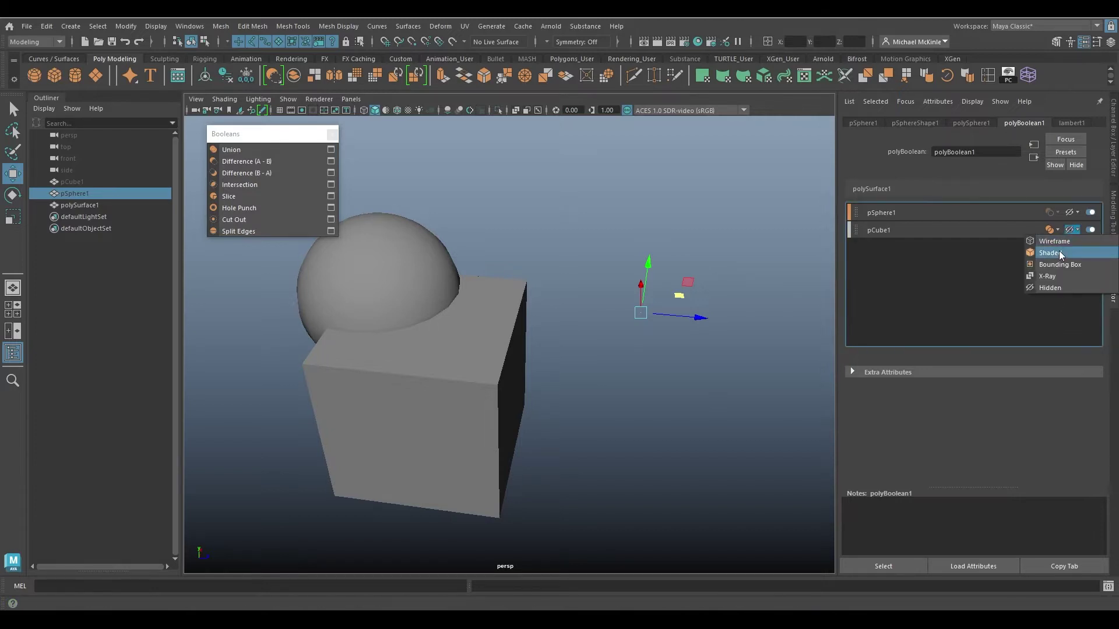
- Set the input display of both pCube1 and pSphere1 to Shaded
left_click(1058, 251)
left_click(1073, 212)
left_click(1065, 236)
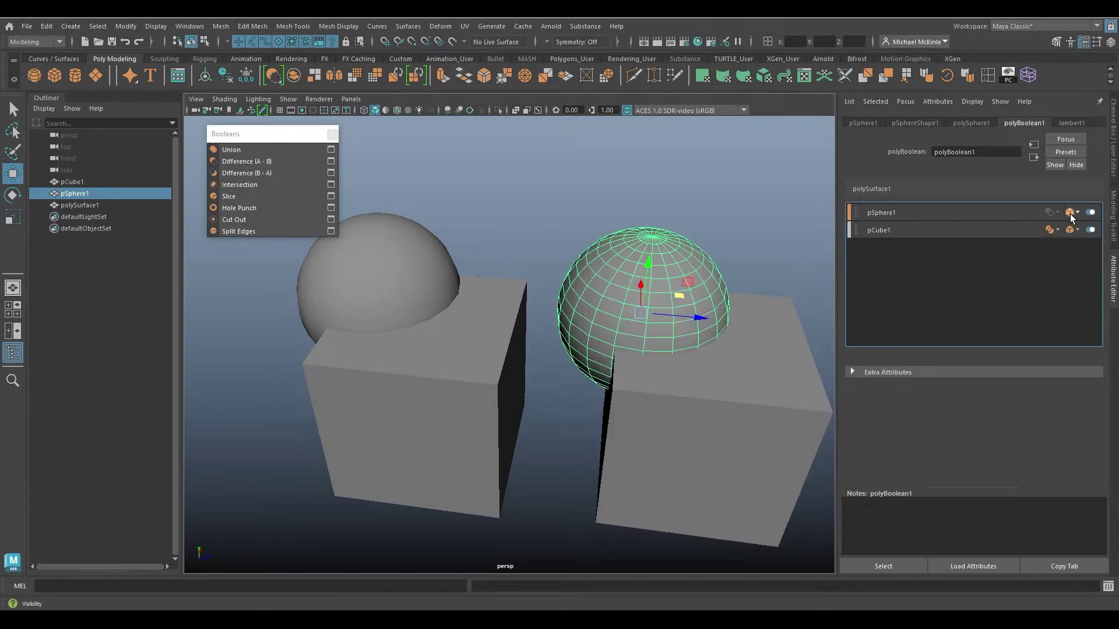
- Set the input display of both pSphere1 and pCube1 to Wireframe
left_click(1072, 212)
left_click(1069, 225)
left_click(1072, 229)
left_click(1064, 242)
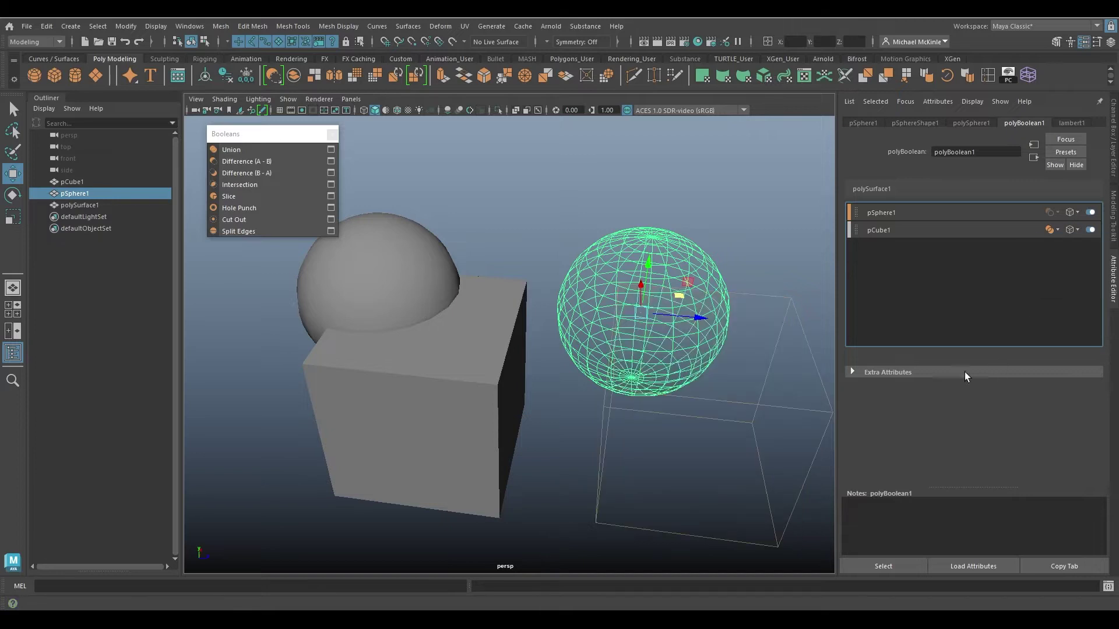
- Select the wireframe cube and sphere in turn in the viewport, and move the sphere slightly higher
left_click(760, 297)
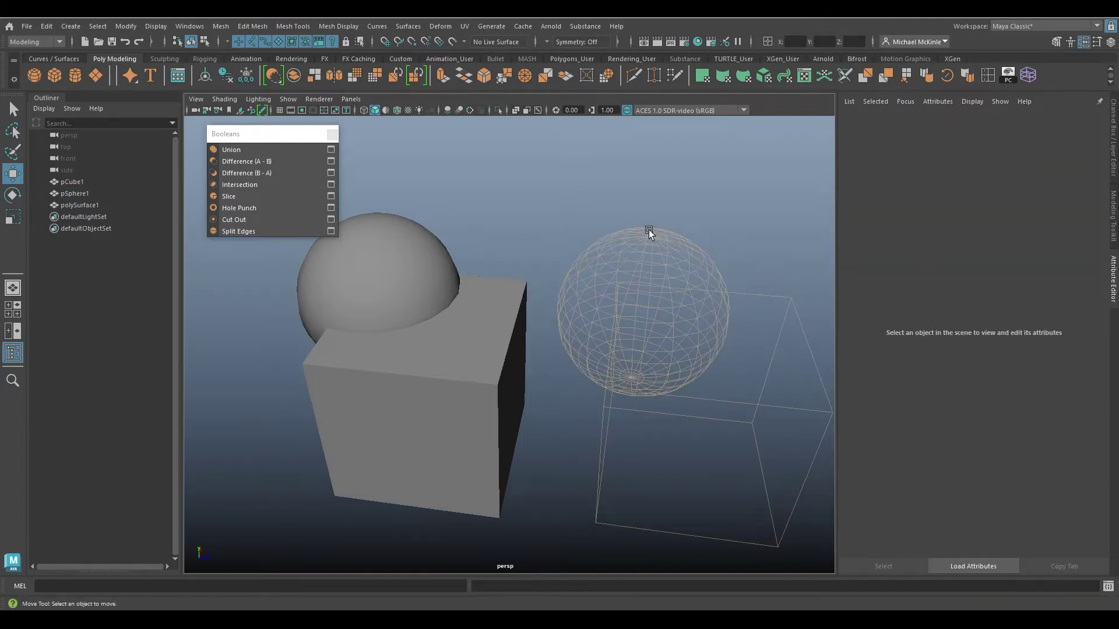
left_click(666, 251)
left_click(756, 431)
left_click(666, 252)
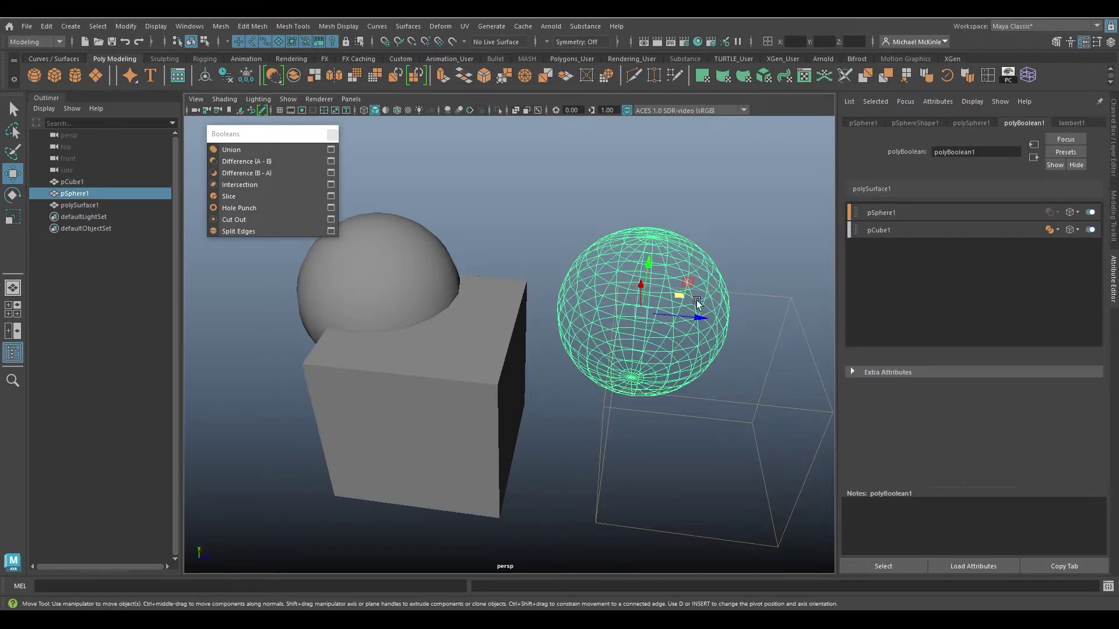
left_click_drag(696, 303, 671, 284)
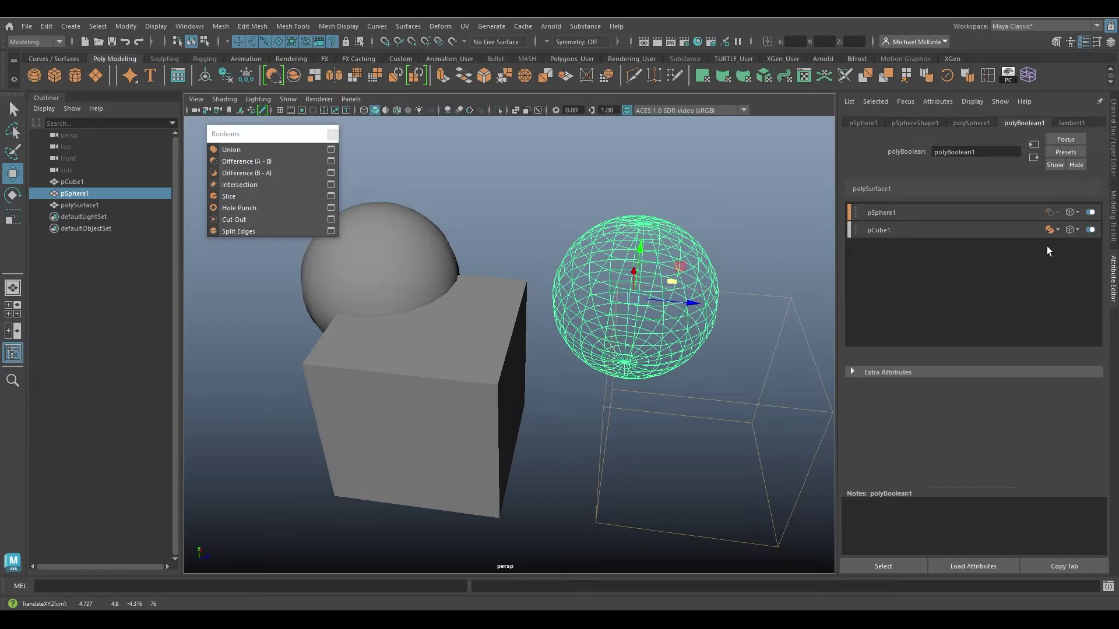
- Set pCube1's boolean operation to Difference (B-A) and reposition pSphere1 so it carves the cube from its upper side
left_click(1050, 231)
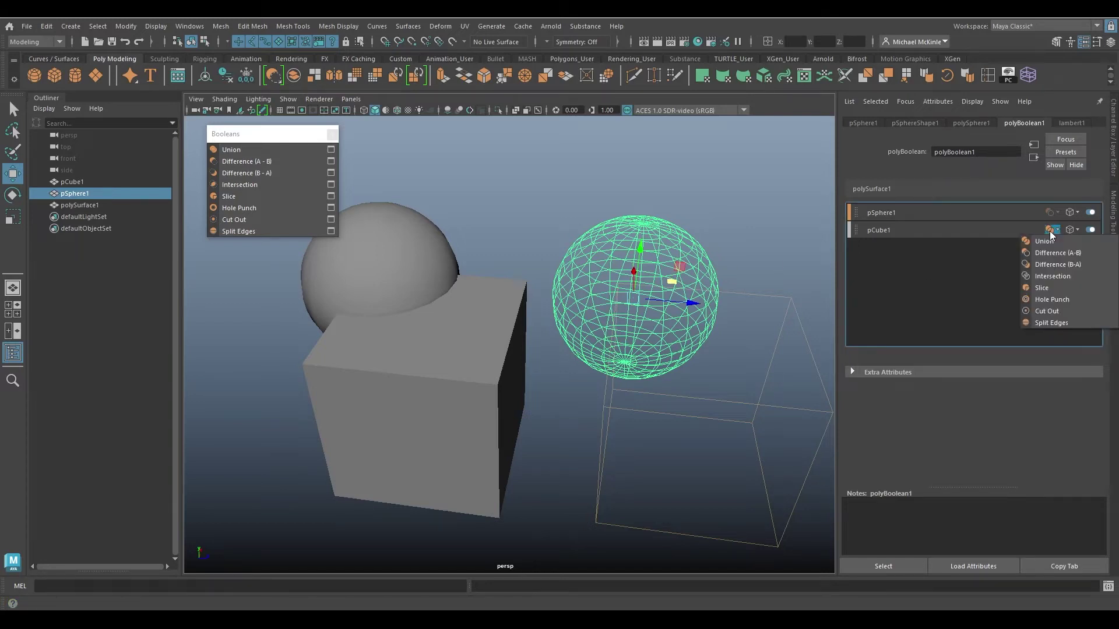
left_click(1061, 271)
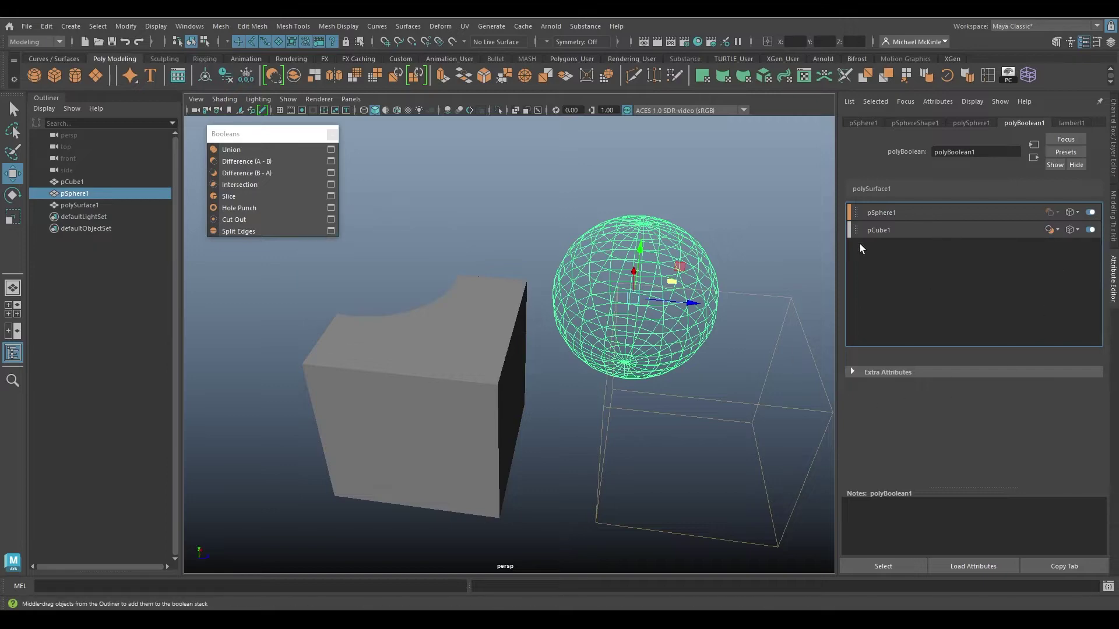
left_click_drag(641, 320, 515, 349, "alt")
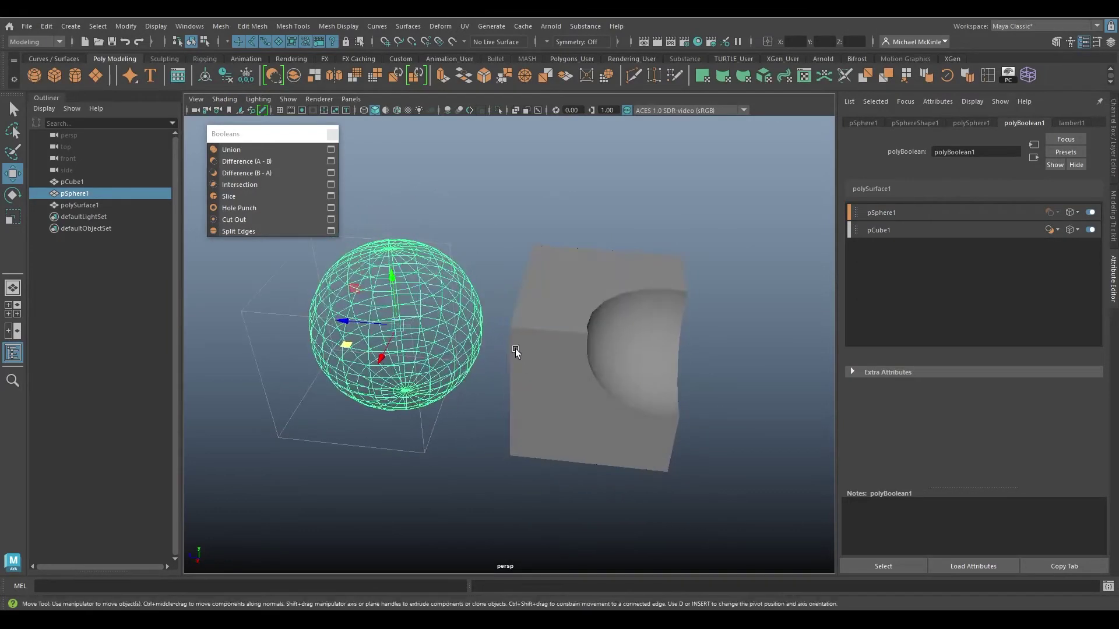
left_click_drag(369, 347, 280, 320)
left_click_drag(341, 384, 357, 338, "alt")
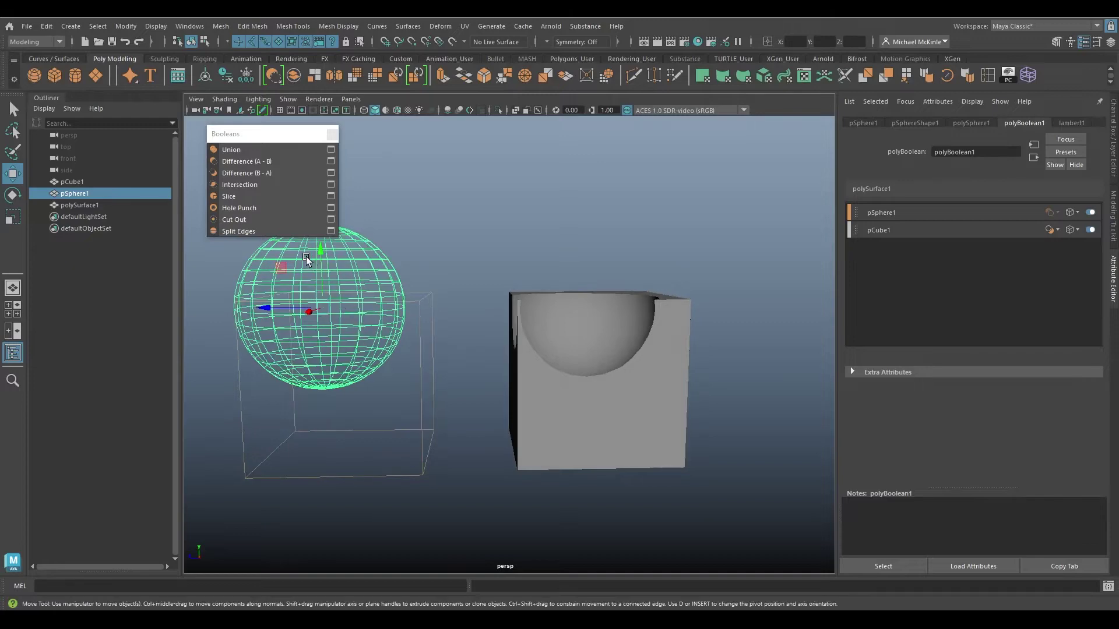
- Lower pSphere1 and shift it against the cube's side so it cuts a round recess into that face
left_click_drag(282, 269, 327, 373)
key("r")
left_click_drag(328, 373, 360, 438, "alt")
left_click_drag(349, 394, 499, 375)
key("w")
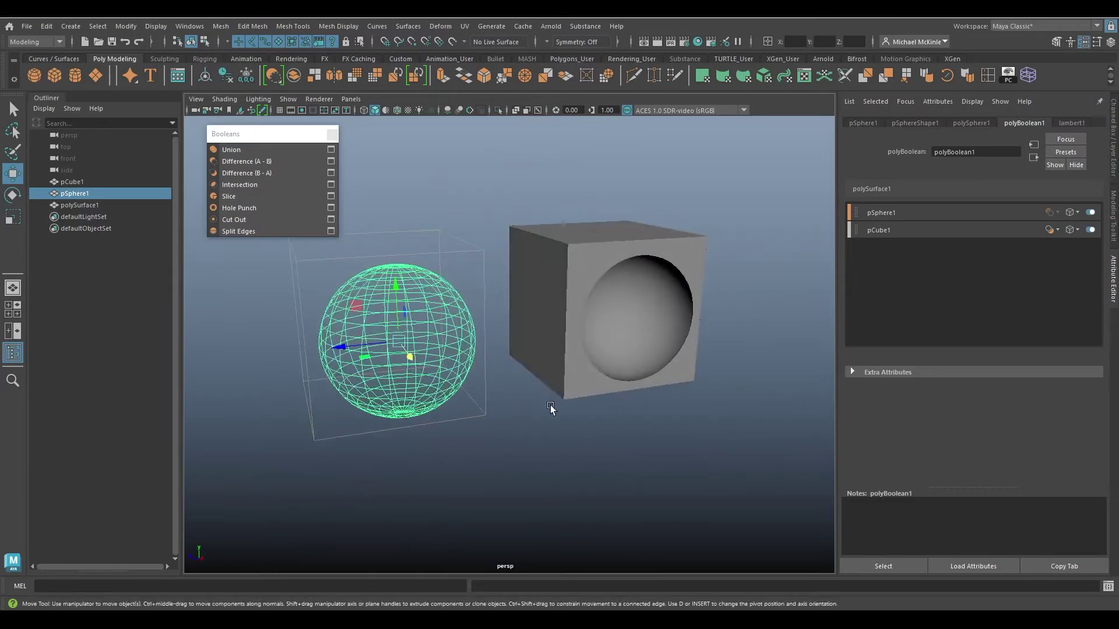
left_click_drag(550, 407, 561, 362, "alt")
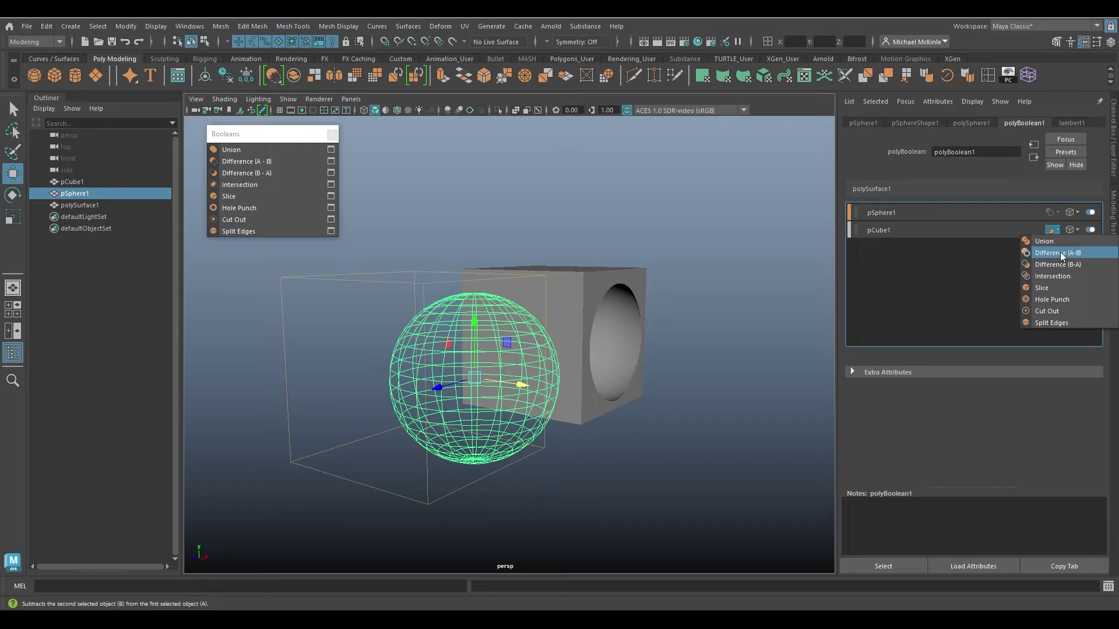
- Change pCube1's boolean operation to Difference (A-B) and move pSphere1 partly out of the cube
left_click(1061, 251)
left_click_drag(606, 379, 629, 387, "alt")
left_click_drag(614, 344, 377, 285)
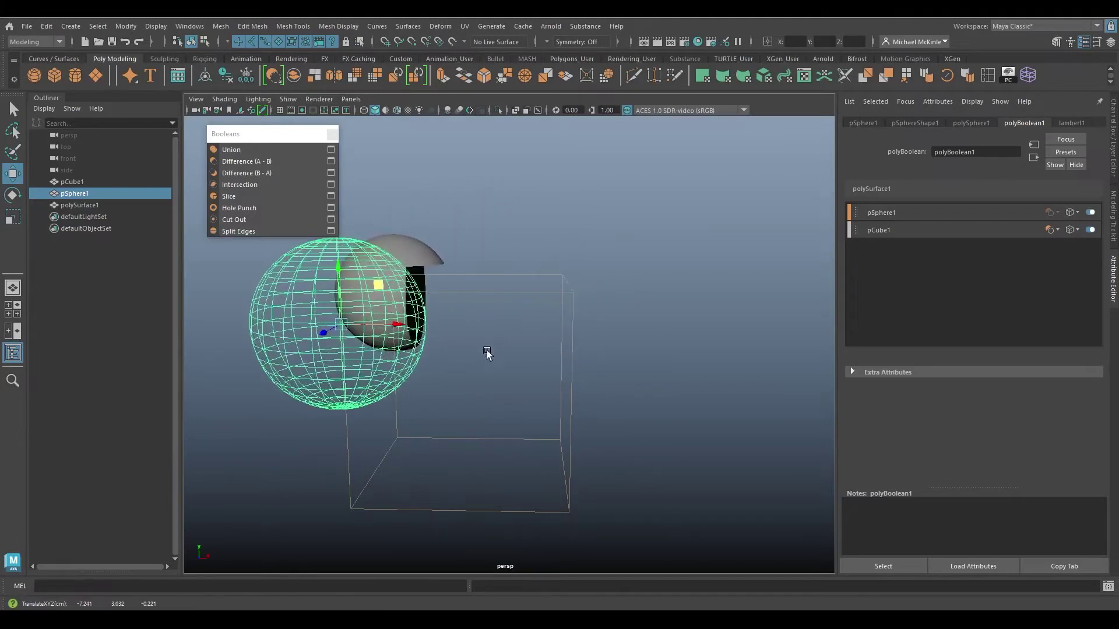
left_click_drag(487, 355, 295, 376, "alt")
- Move pSphere1 fully inside the wireframe cube and back out beyond its side
mouse_move(569, 233)
left_mouse_down()
mouse_move(392, 295)
mouse_move(461, 344)
mouse_move(388, 303)
left_mouse_up()
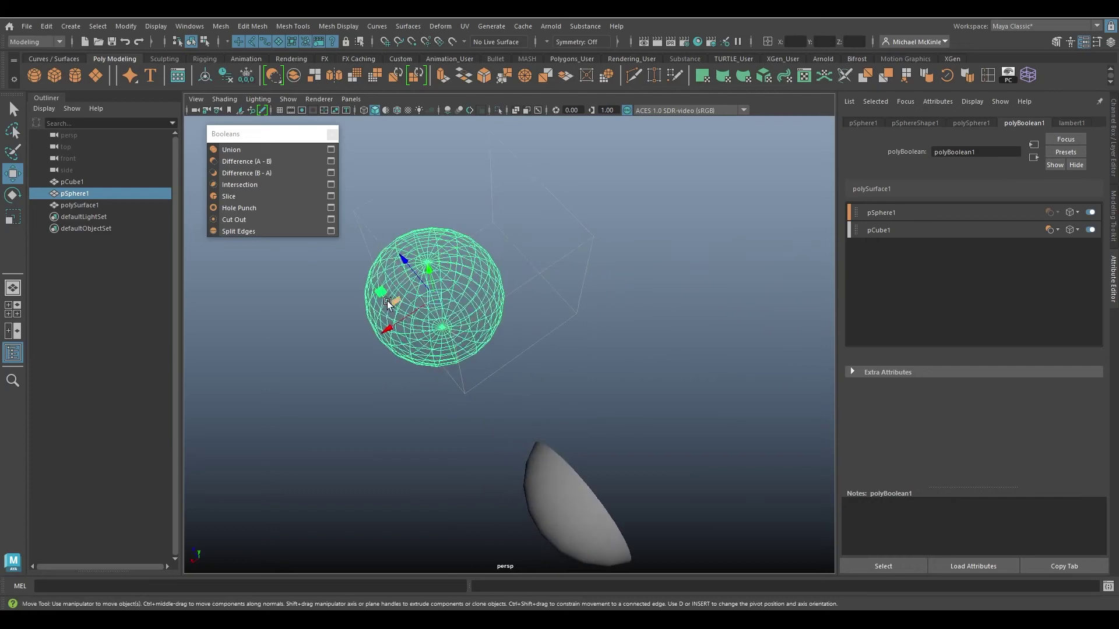
middle_click_drag(382, 293, 416, 267)
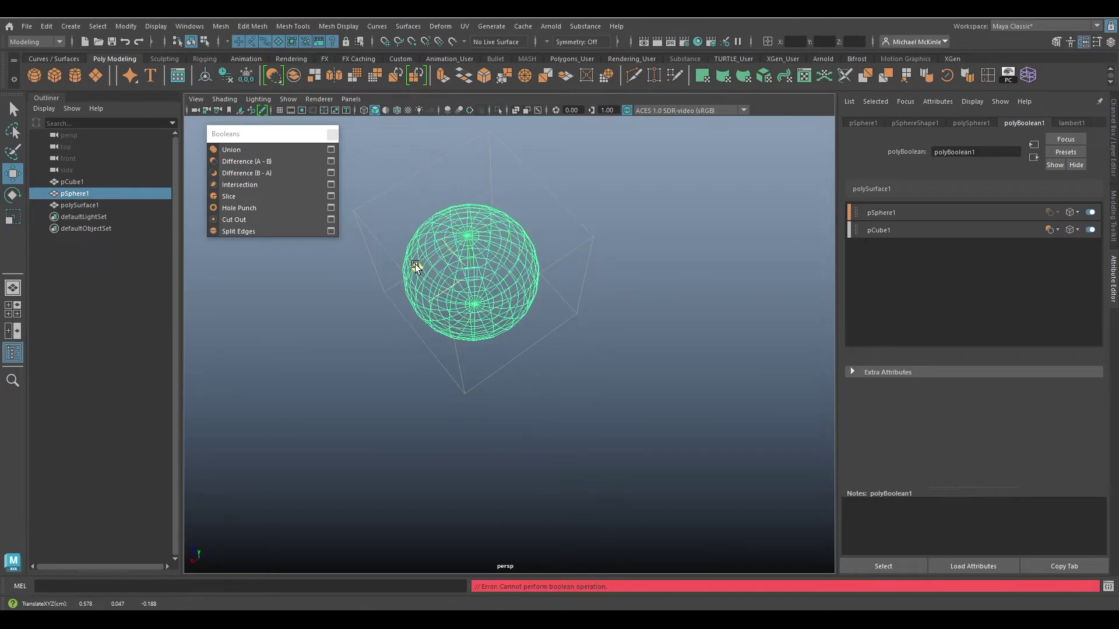
left_click_drag(413, 275, 490, 319)
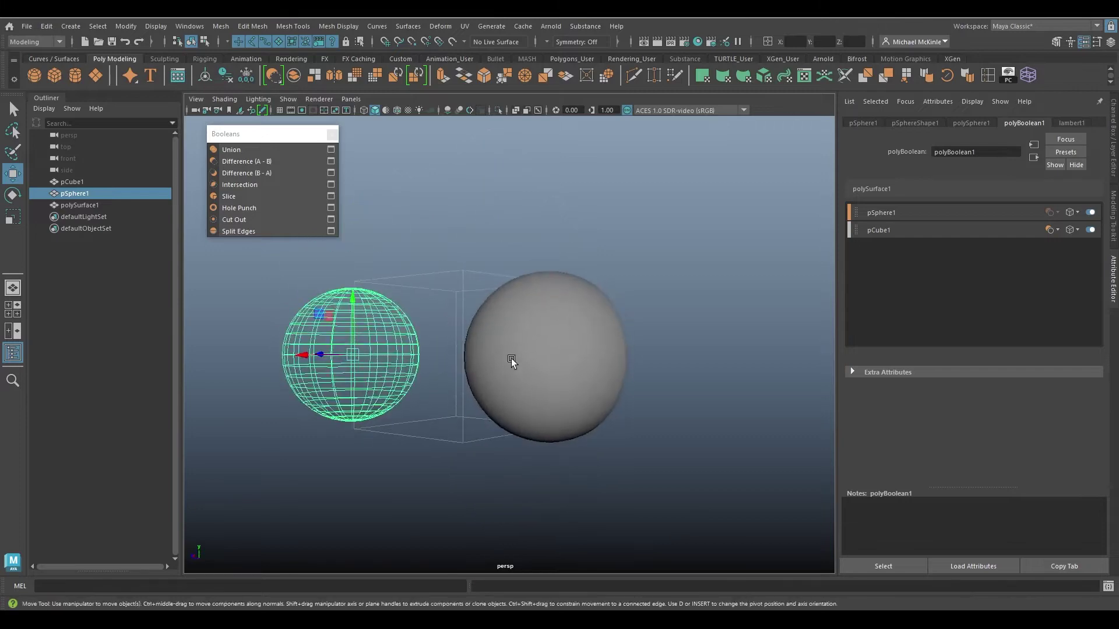
- Raise pSphere1 and shift it onto the cube's upper corner so the cube cuts a notch from the sphere
left_click_drag(512, 362, 454, 349, "alt")
left_click_drag(340, 301, 331, 228)
left_click_drag(574, 314, 361, 320, "alt")
mouse_move(574, 331)
left_mouse_down("alt")
mouse_move(513, 331)
mouse_move(557, 343)
left_mouse_up("alt")
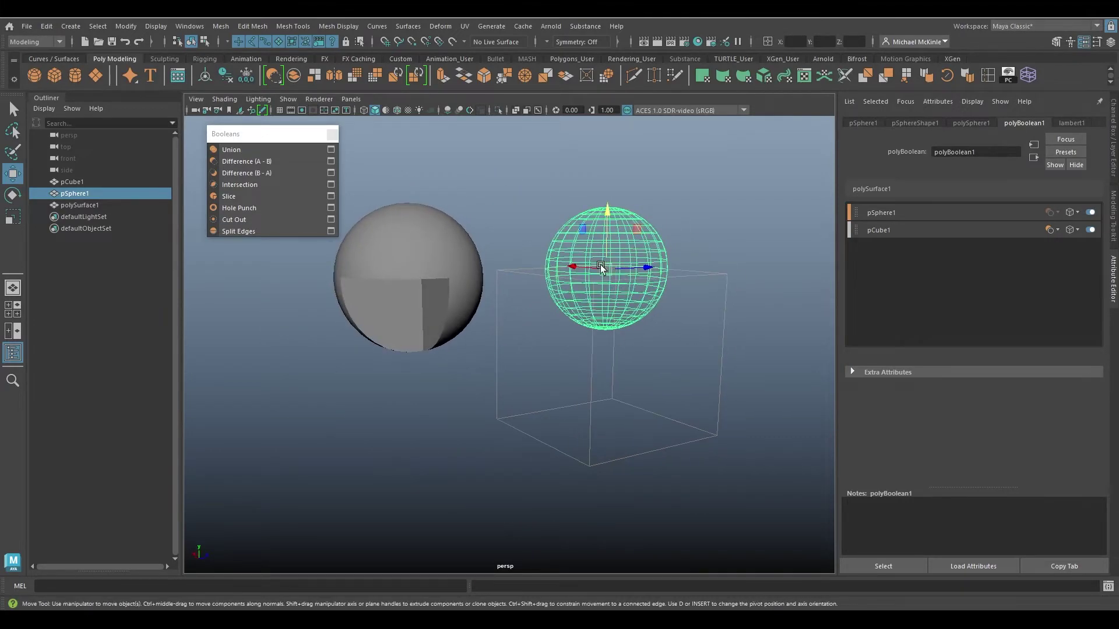
left_click_drag(602, 269, 548, 237, "alt")
mouse_move(519, 345)
left_mouse_down("alt")
mouse_move(592, 338)
mouse_move(583, 344)
mouse_move(603, 350)
mouse_move(561, 331)
mouse_move(592, 316)
mouse_move(533, 331)
mouse_move(655, 325)
mouse_move(554, 332)
mouse_move(589, 332)
mouse_move(584, 322)
mouse_move(541, 335)
left_mouse_up("alt")
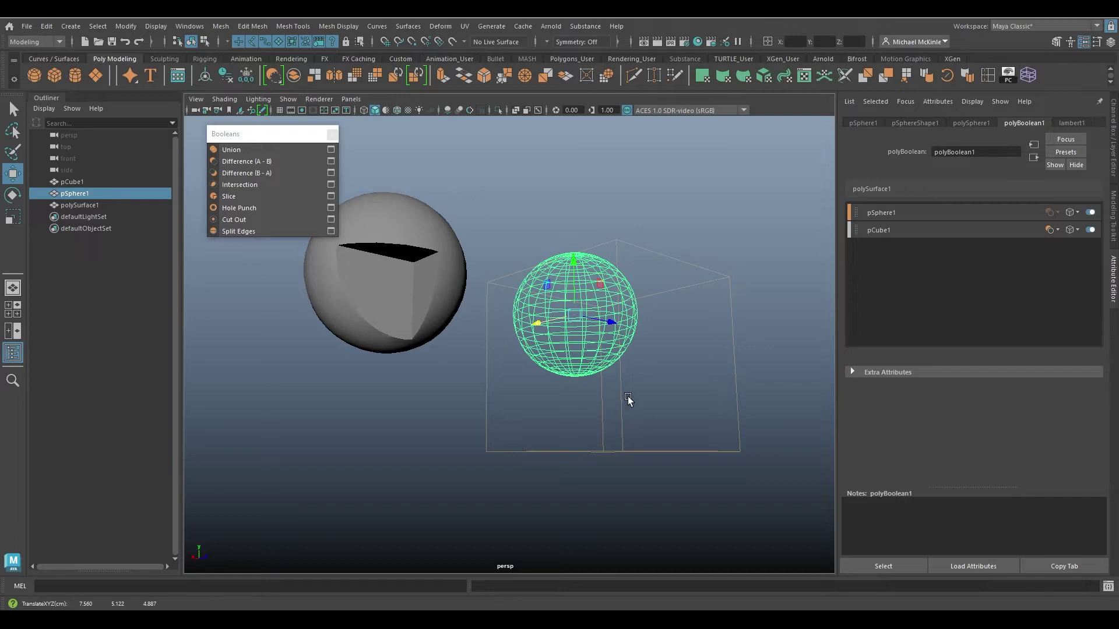
- Toggle the pSphere1 and pCube1 inputs off and back on in the boolean stack
left_click(1090, 230)
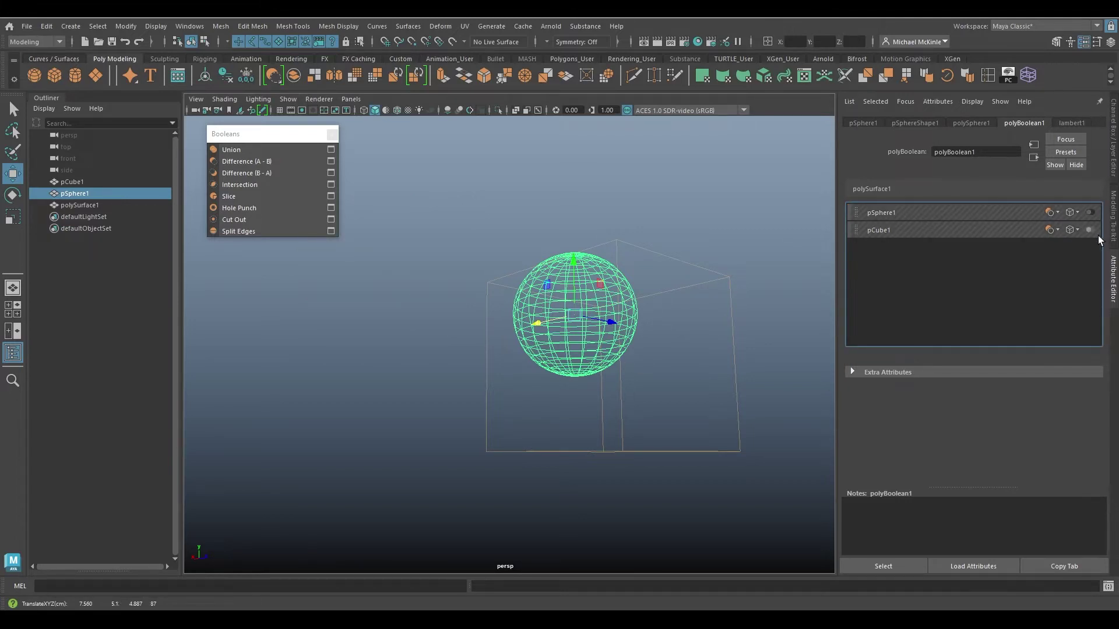
left_click(1090, 230)
left_click(1089, 231)
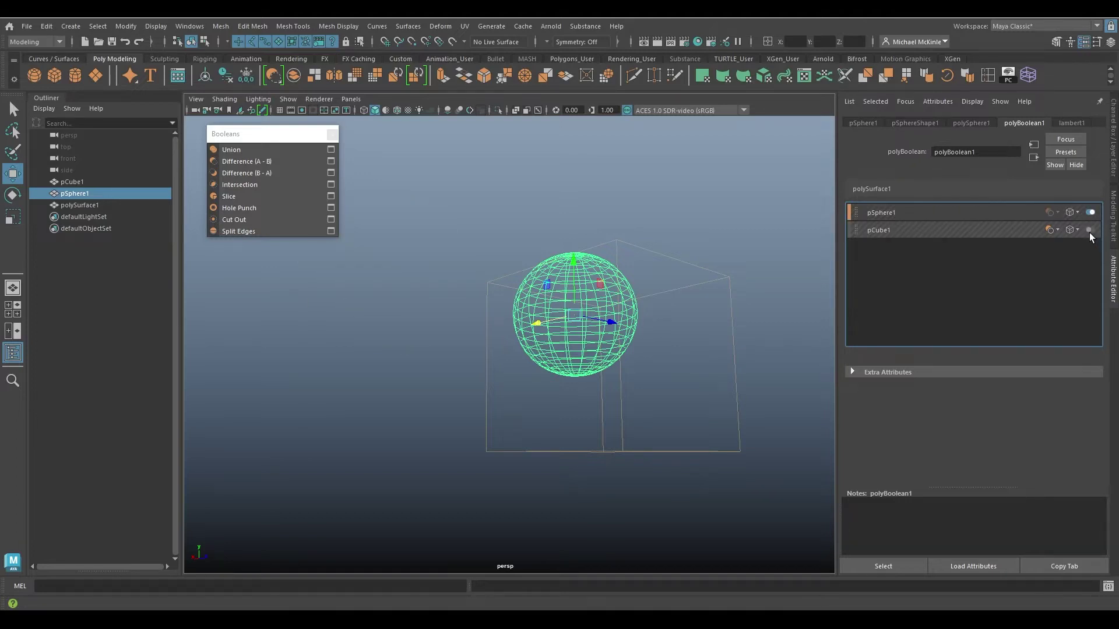
left_click(1090, 231)
left_click(1090, 231)
left_click(1090, 212)
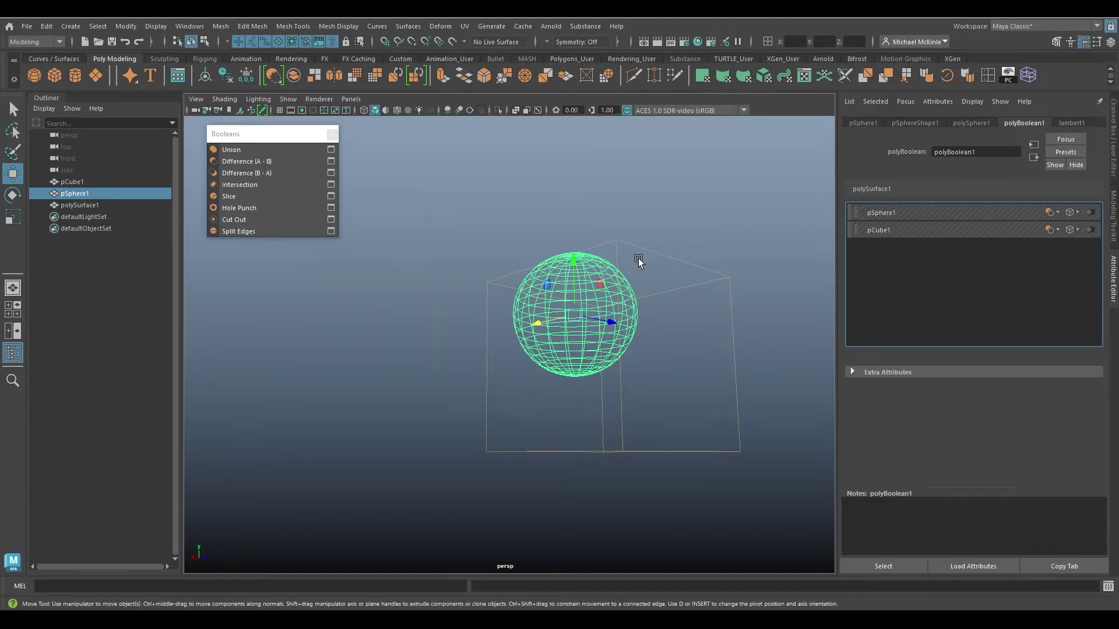
left_click(1090, 213)
left_click(1091, 230)
left_click_drag(830, 356, 619, 279, "alt")
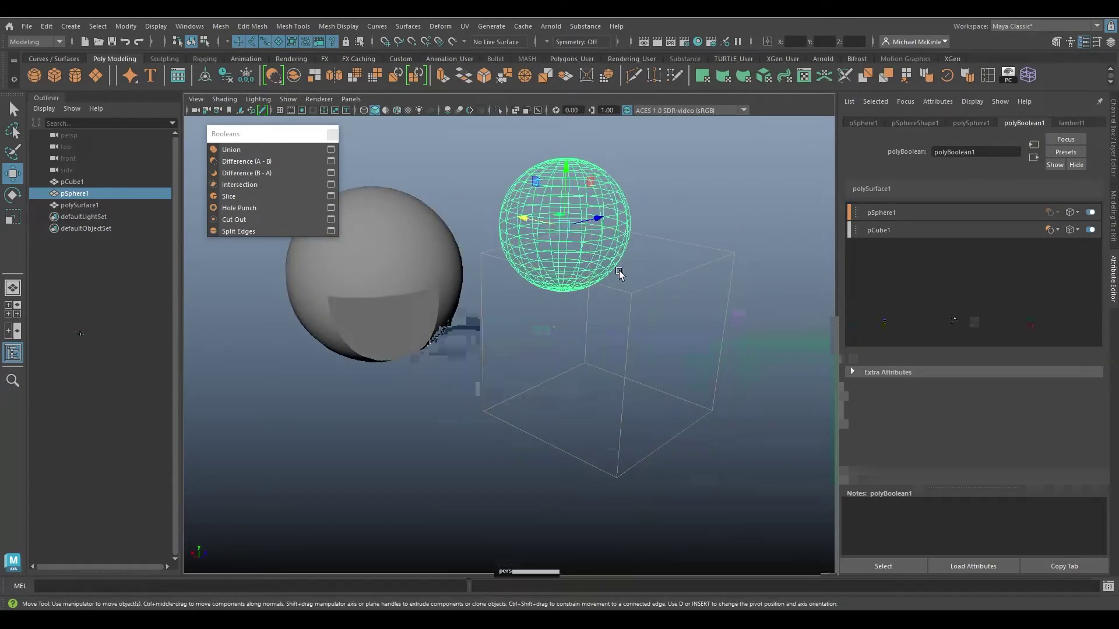
- Set pCube1's boolean operation to Intersection and inspect the resulting shape
left_click(1052, 230)
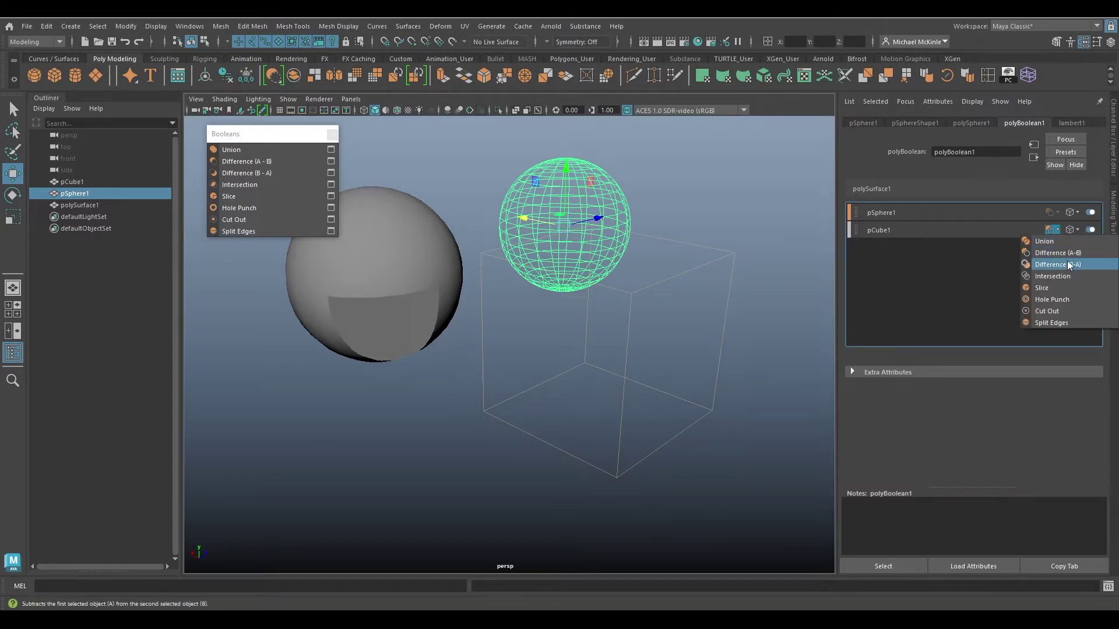
left_click(1053, 275)
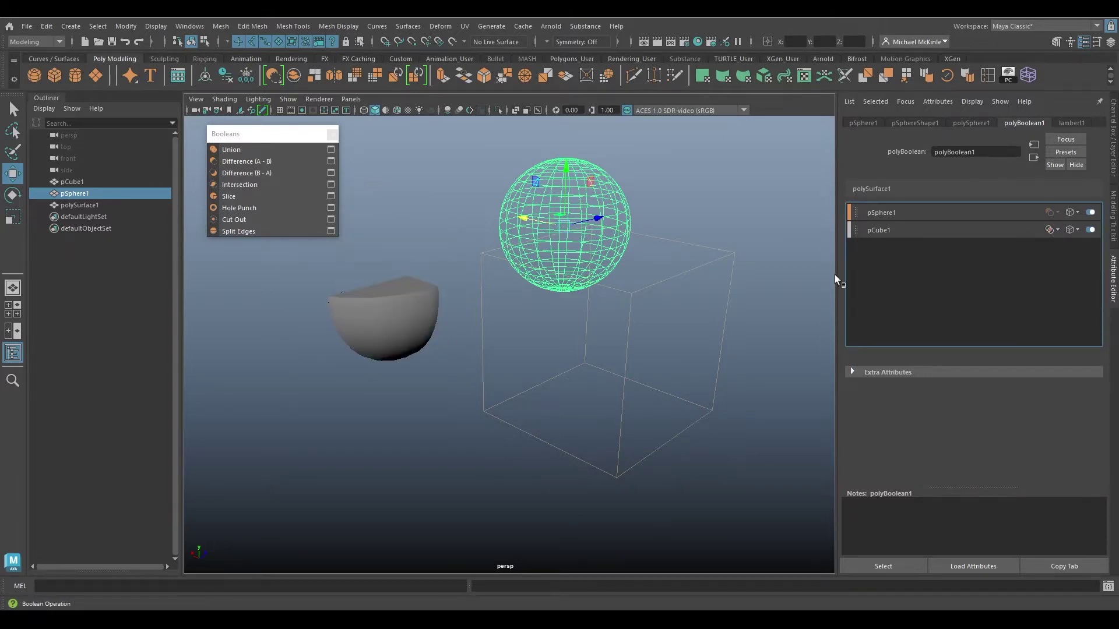
left_click_drag(830, 275, 432, 240, "alt")
- Change pCube1's boolean operation to Slice and turn on wireframe on shaded in the viewport
left_click(1054, 230)
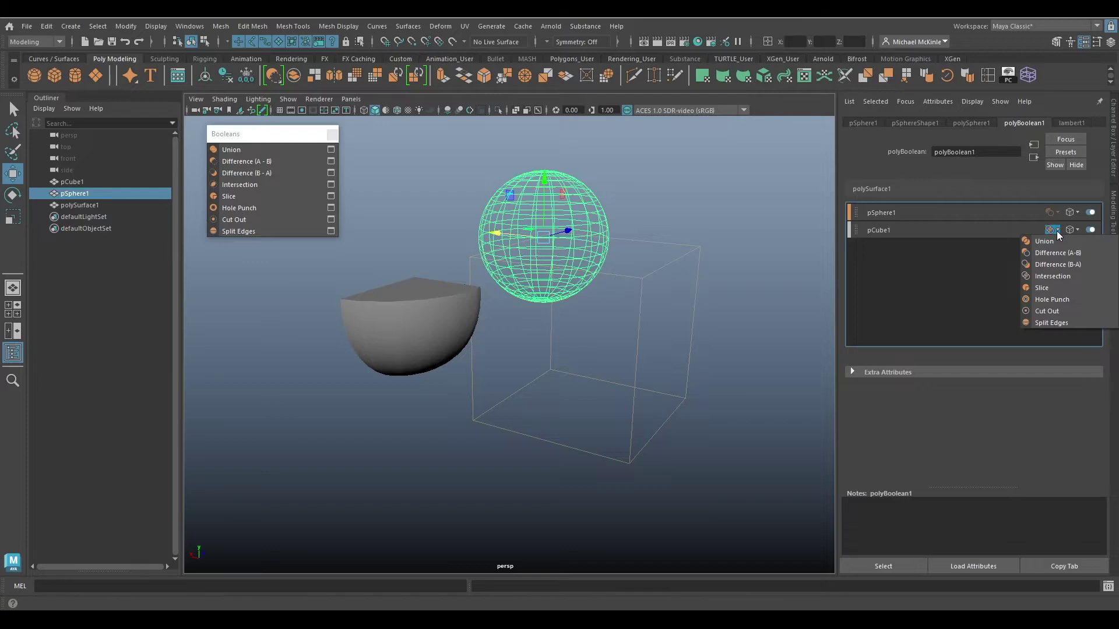
left_click(1064, 288)
left_click_drag(466, 303, 593, 341, "alt")
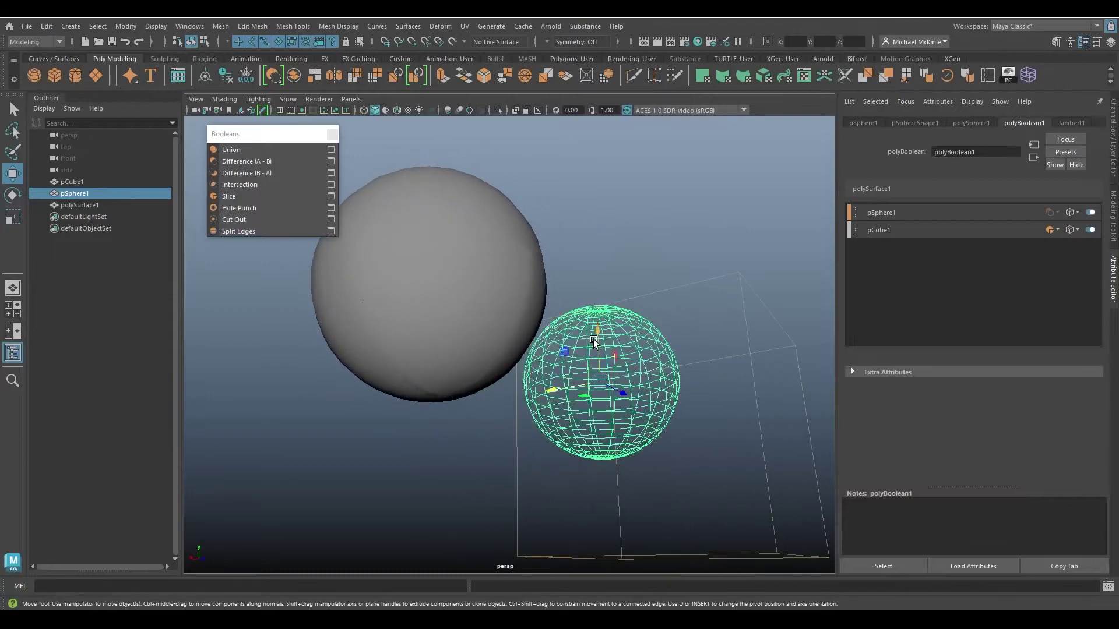
left_click(396, 110)
- Move the floating Booleans palette out of the viewport and reposition pSphere1 over the cube's corner
mouse_move(513, 280)
left_mouse_down("alt")
mouse_move(569, 302)
mouse_move(536, 265)
mouse_move(450, 354)
mouse_move(750, 462)
mouse_move(719, 408)
mouse_move(740, 465)
mouse_move(781, 496)
mouse_move(711, 466)
mouse_move(721, 452)
mouse_move(769, 450)
mouse_move(810, 467)
mouse_move(682, 437)
mouse_move(762, 465)
mouse_move(796, 393)
mouse_move(725, 392)
mouse_move(724, 407)
mouse_move(764, 380)
mouse_move(782, 384)
left_mouse_up("alt")
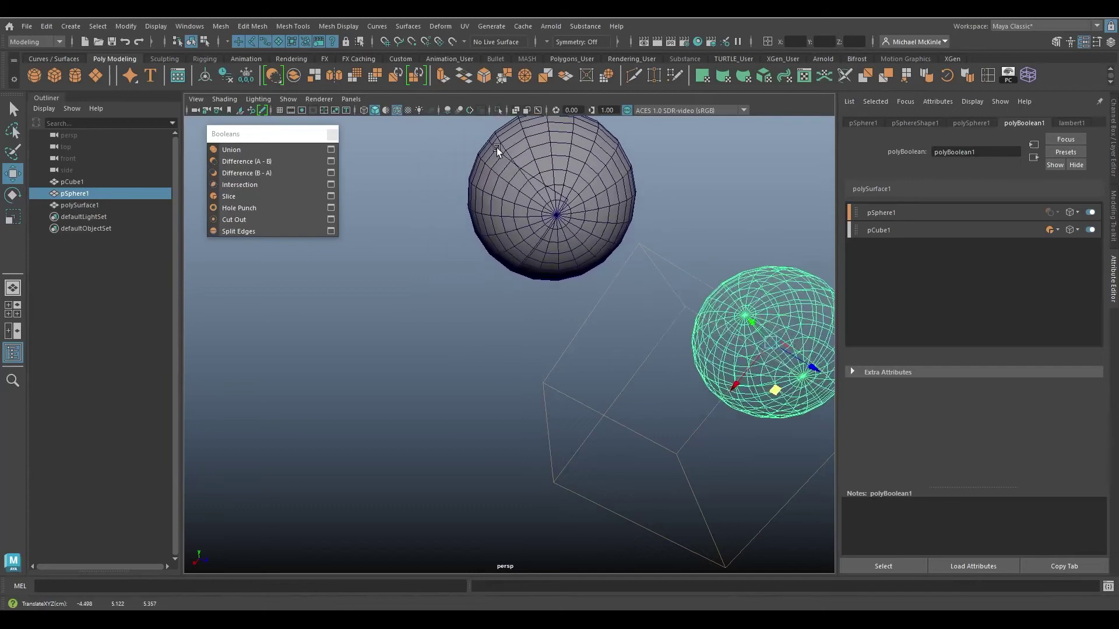
left_click_drag(582, 227, 687, 272, "alt")
left_click_drag(681, 336, 676, 384, "alt")
left_click_drag(302, 142, 12, 149)
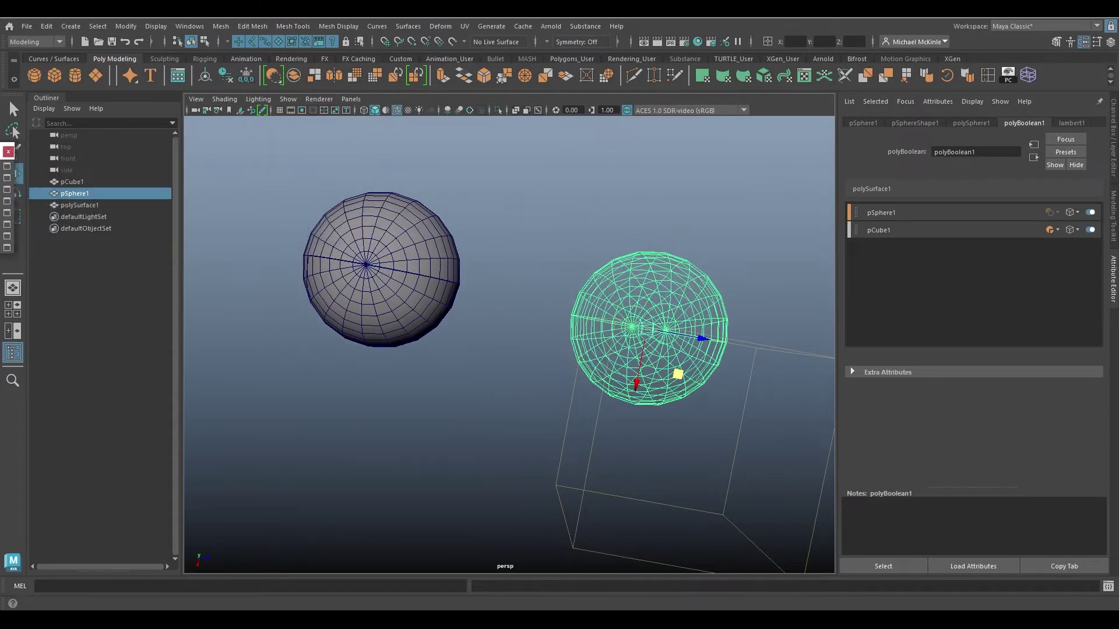
left_click_drag(676, 376, 390, 324)
- Switch the sliced sphere mesh to Vertex Face component mode
right_click_drag(389, 325, 560, 321, "alt")
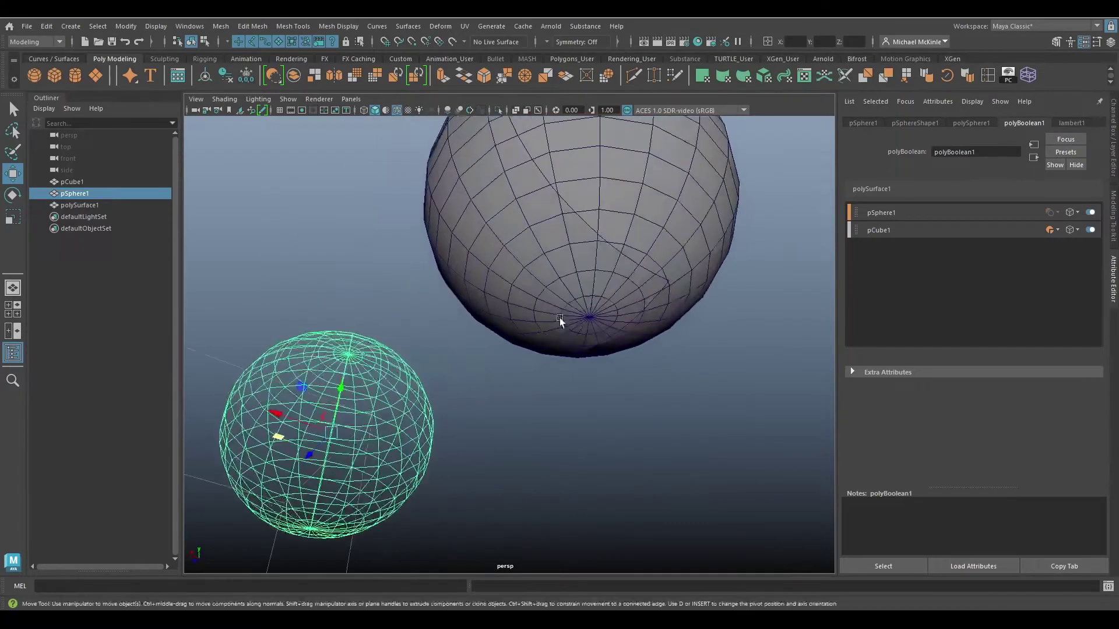
right_click(583, 208)
right_click_drag(540, 229, 540, 229)
- Examine the separated faces along the slice line from several angles and distances
left_click_drag(616, 242, 637, 285, "alt")
middle_click_drag(637, 286, 548, 256, "alt")
right_click_drag(547, 257, 596, 292, "alt")
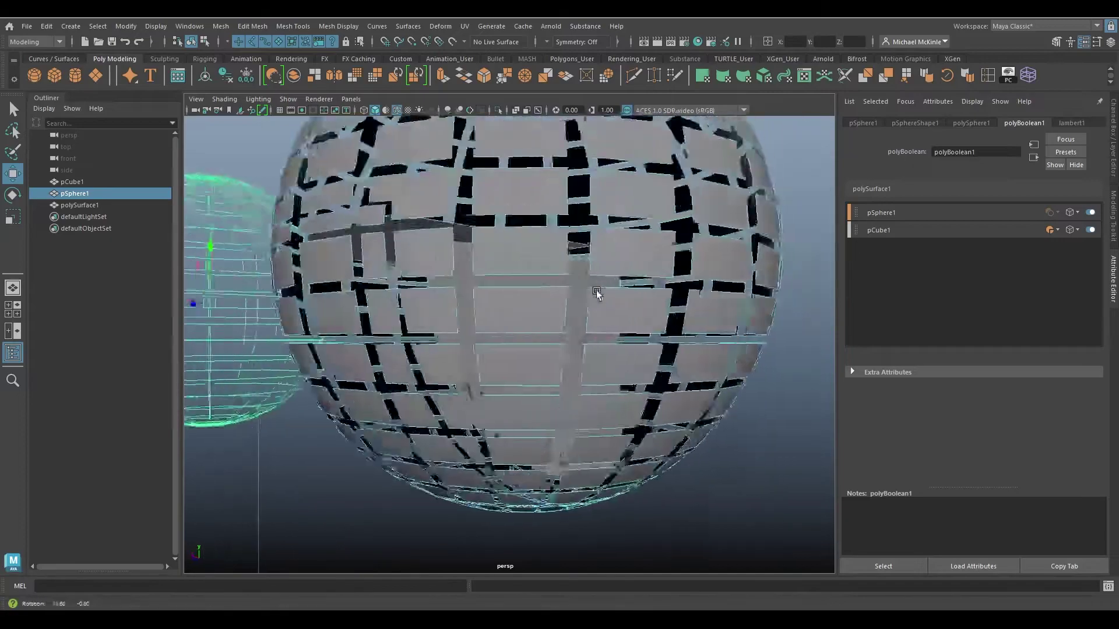
left_click_drag(597, 292, 605, 318, "alt")
middle_click_drag(604, 318, 604, 260, "alt")
scroll(605, 260, "up", 6)
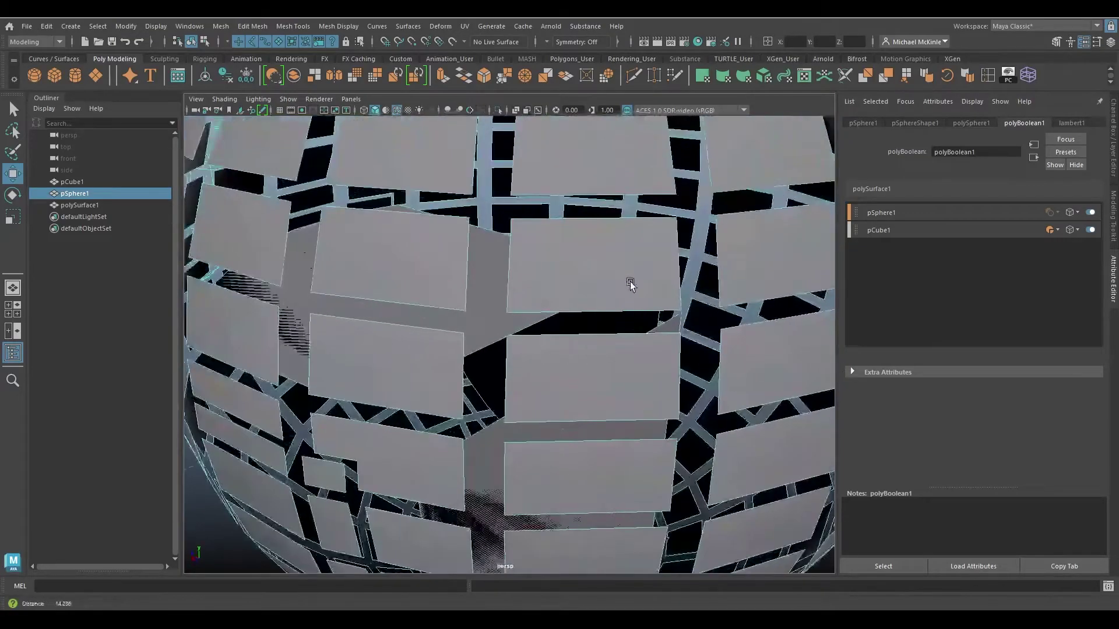
mouse_move(622, 320)
left_mouse_down("alt")
mouse_move(662, 325)
mouse_move(604, 321)
mouse_move(637, 310)
mouse_move(612, 318)
left_mouse_up("alt")
right_click_drag(612, 318, 536, 279, "alt")
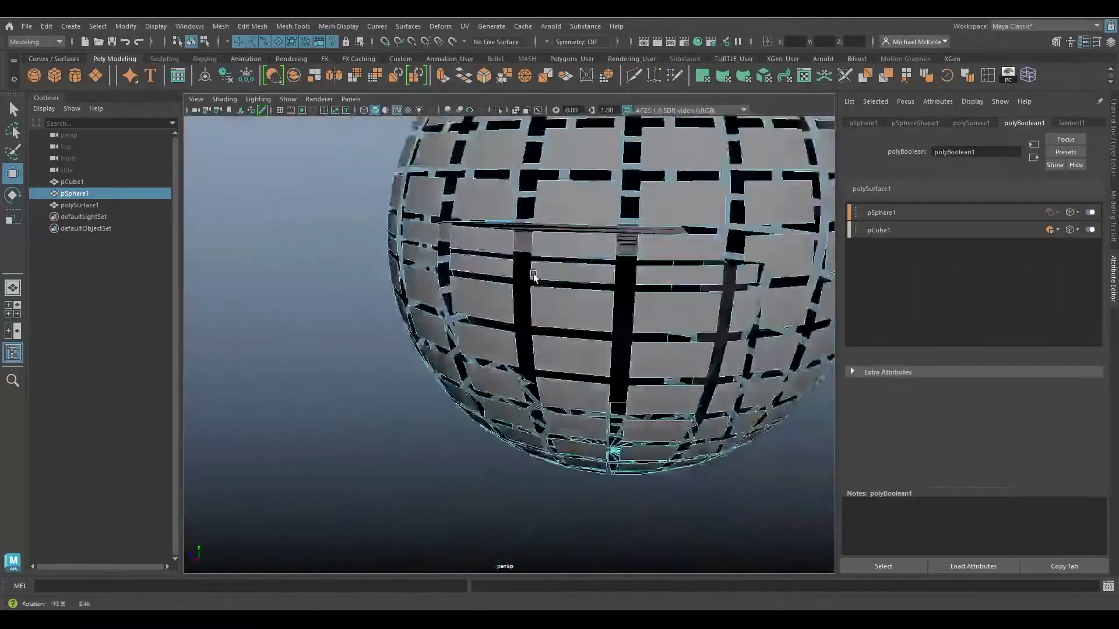
left_click_drag(536, 279, 487, 270, "alt")
right_click_drag(487, 270, 407, 246, "alt")
left_click_drag(278, 240, 359, 257, "alt")
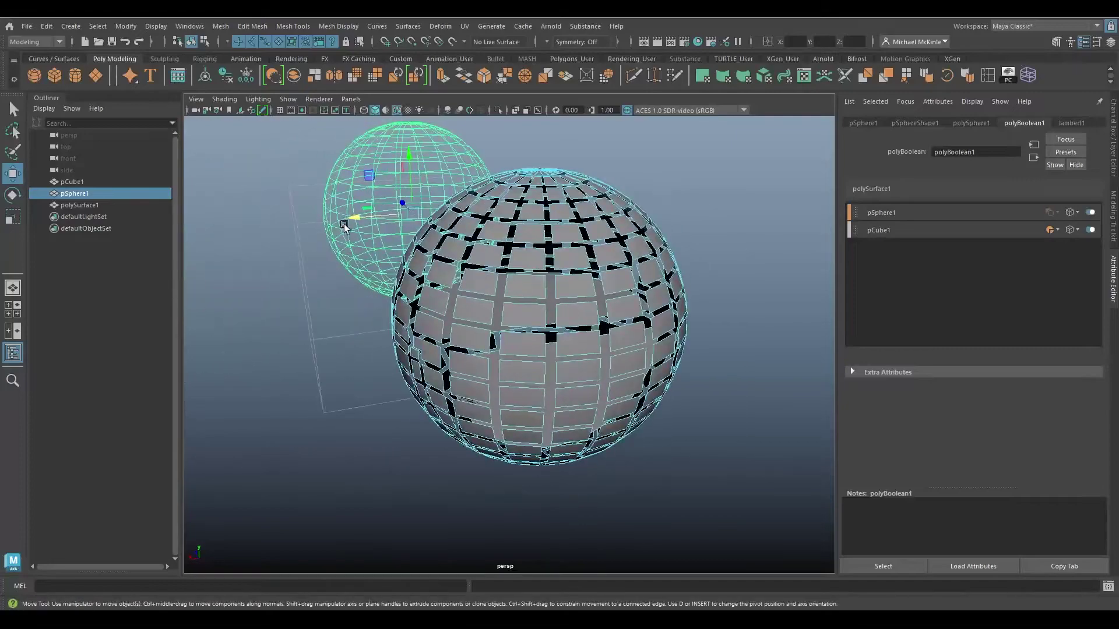
- Nudge pSphere1 back and forth along one axis to shift the slice line across the mesh
left_click_drag(351, 218, 328, 220)
left_click_drag(408, 279, 478, 285, "alt")
right_click_drag(478, 285, 265, 184, "alt")
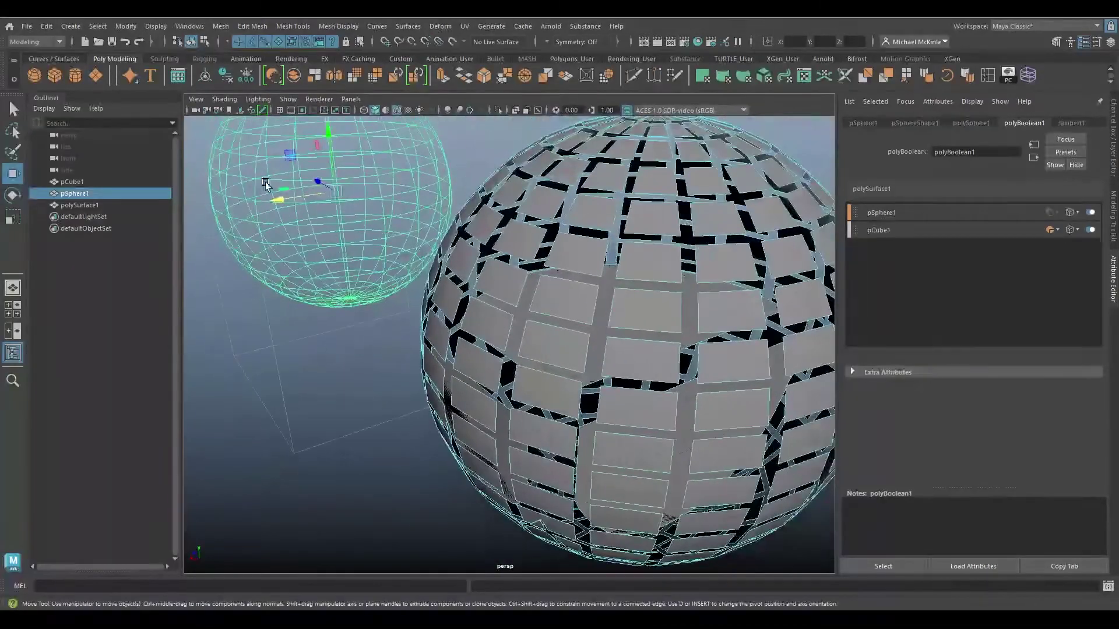
left_click_drag(279, 208, 296, 224)
- Return the sliced mesh to Object Mode, select polySurface1 and inspect the edge loop cut by the slice
right_click_drag(556, 194, 618, 177)
left_click(635, 286)
left_click_drag(660, 296, 753, 234, "alt")
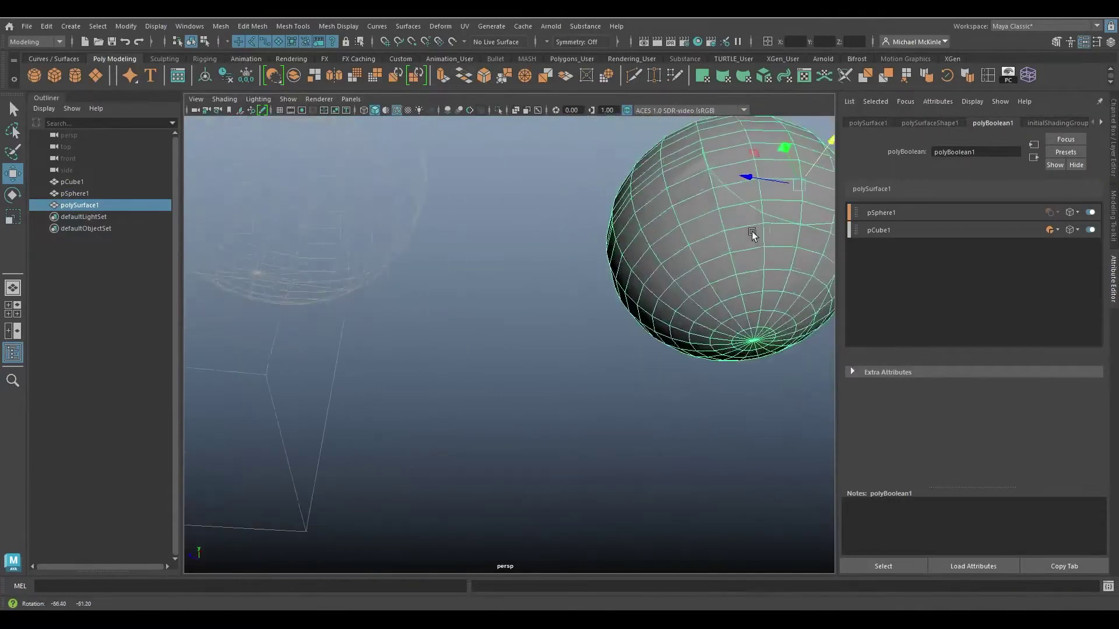
middle_click_drag(752, 234, 677, 237, "alt")
left_click_drag(714, 268, 647, 309, "alt")
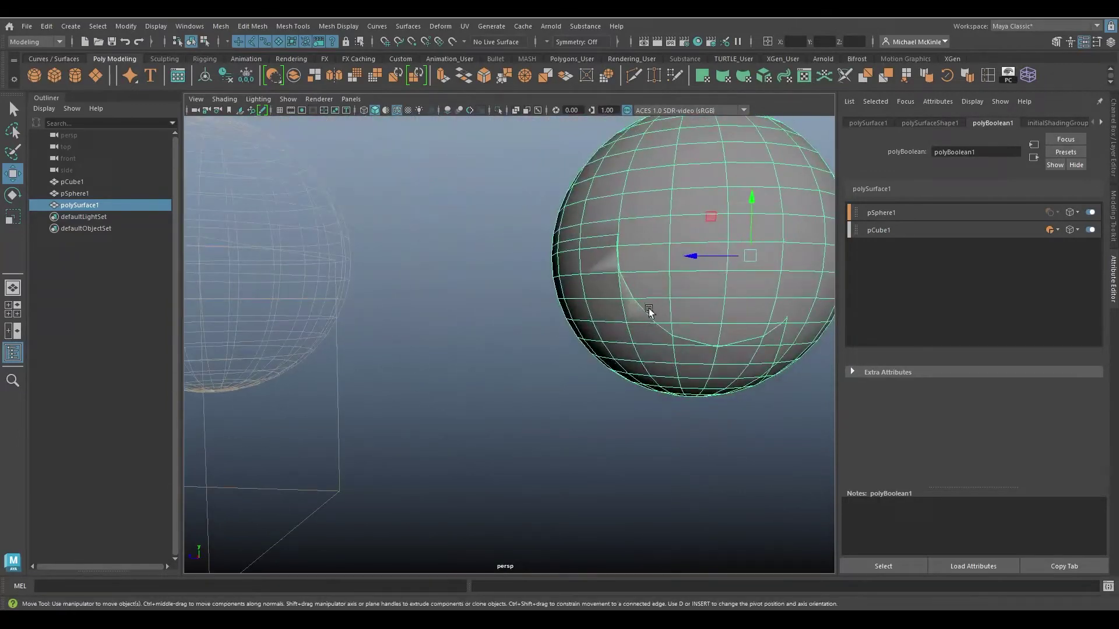
right_click(661, 256)
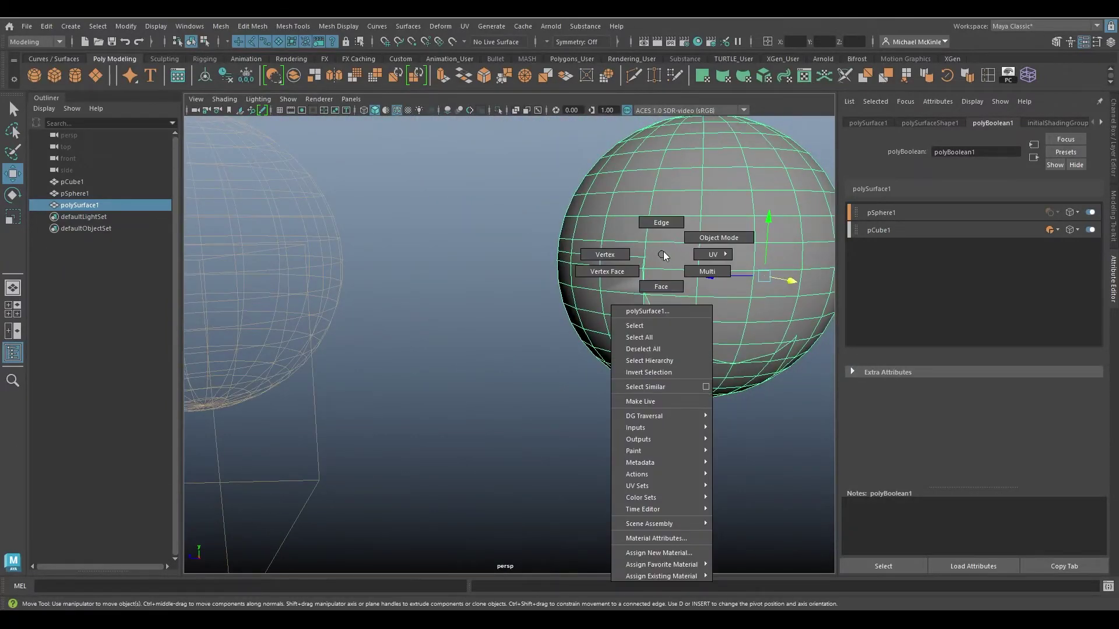
left_click_drag(663, 251, 744, 249, "alt")
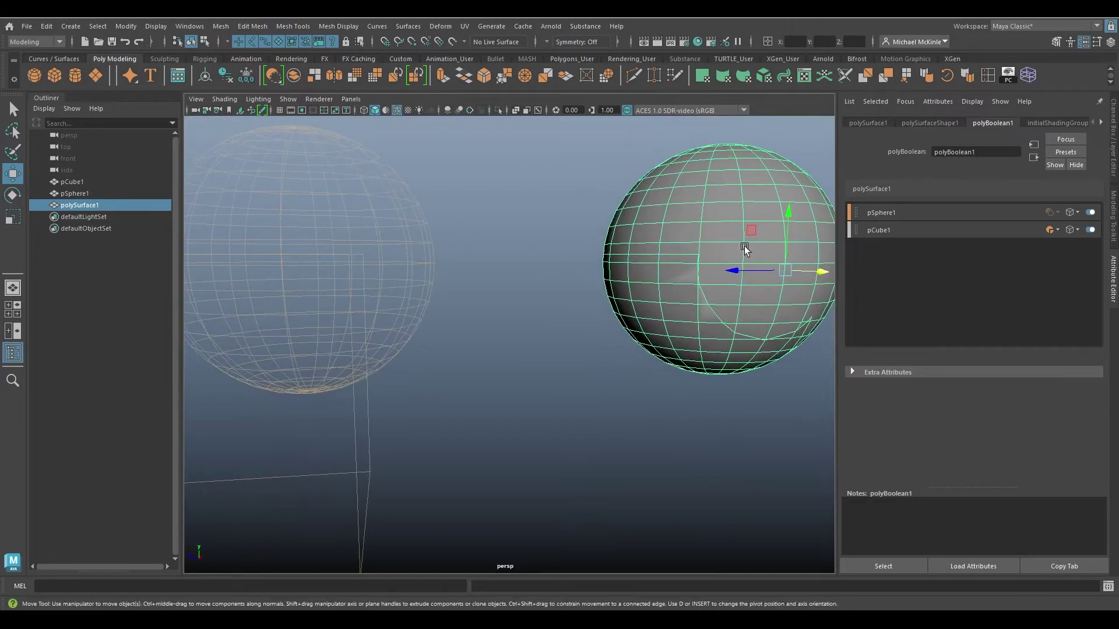
- Move polySurface1 slightly along one axis, and shift pSphere1 to update the slice
left_click_drag(821, 270, 503, 284)
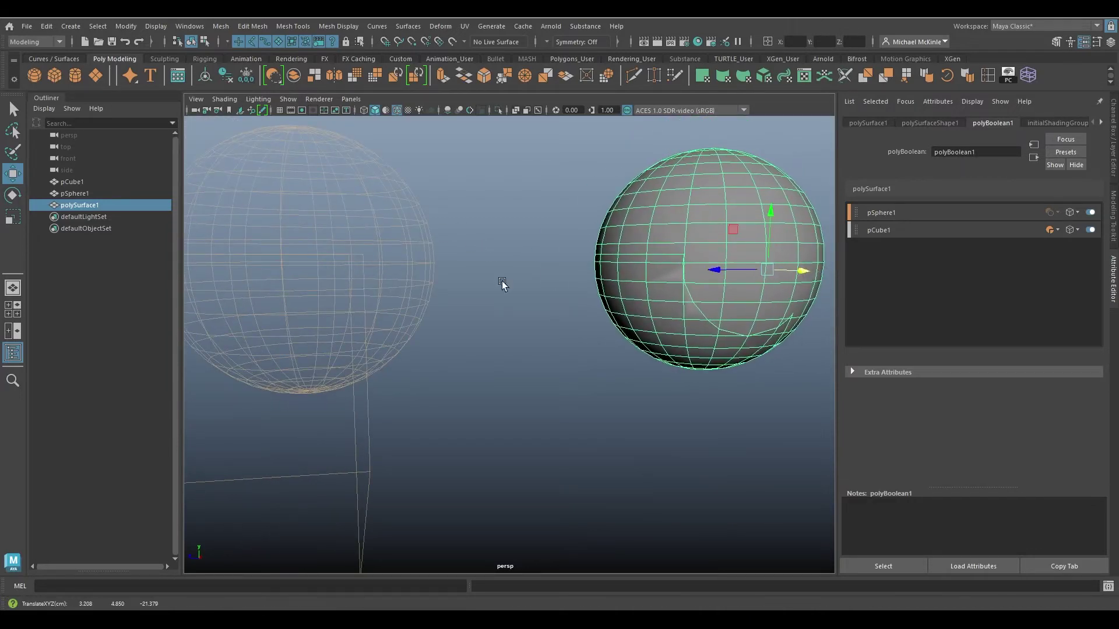
left_click(410, 261)
mouse_move(250, 261)
left_mouse_down()
mouse_move(286, 260)
mouse_move(253, 270)
left_mouse_up()
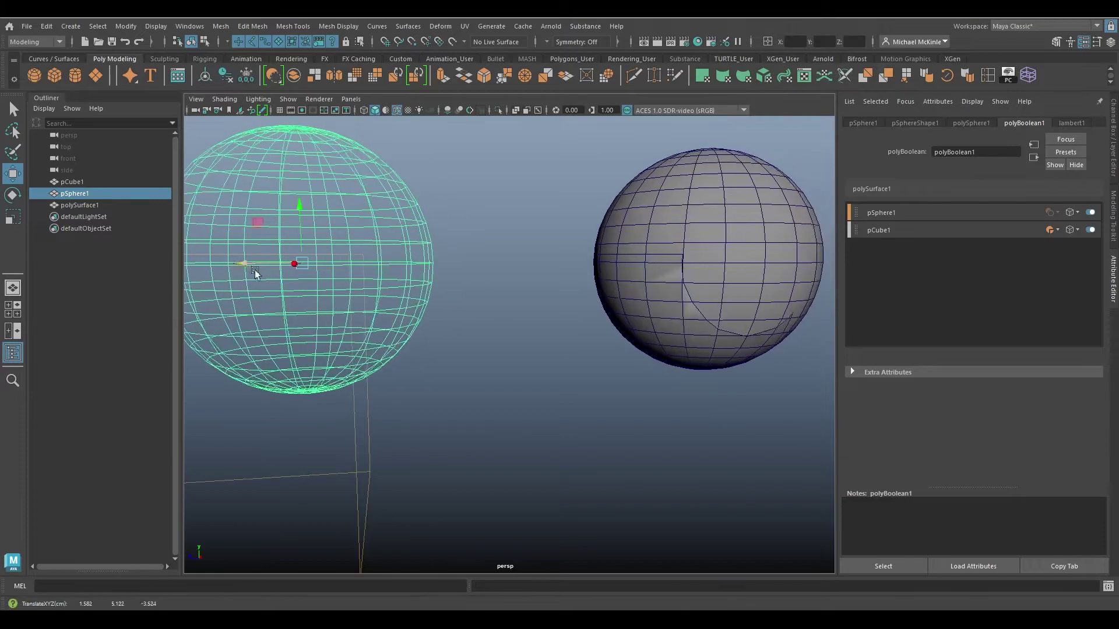
left_click_drag(379, 303, 588, 294, "alt")
- Undo the last two actions and reselect pSphere1
key("ctrl+z")
key("ctrl+z")
left_click(446, 285)
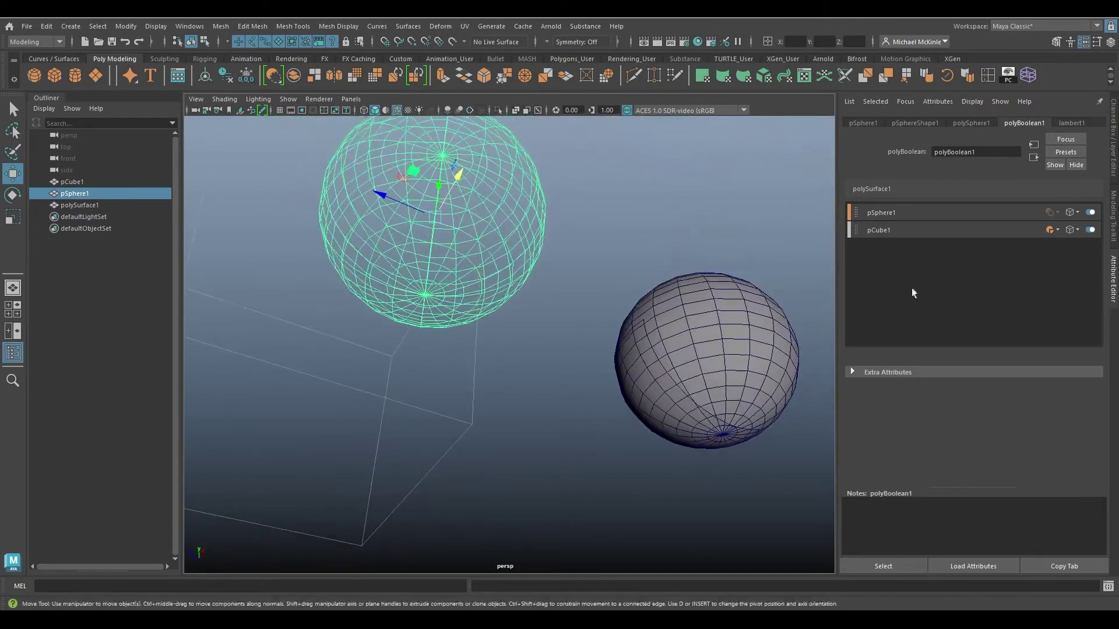
- Set pCube1's boolean operation to Hole Punch and view the resulting opening in polySurface1
left_click(1054, 229)
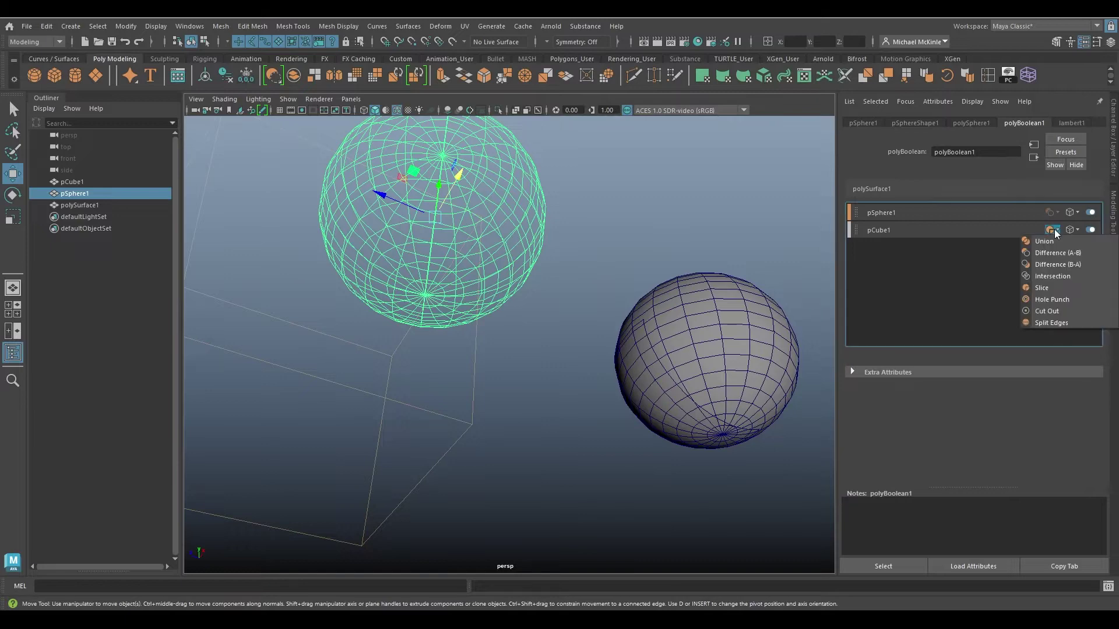
left_click(1064, 298)
left_click_drag(611, 262, 718, 274, "alt")
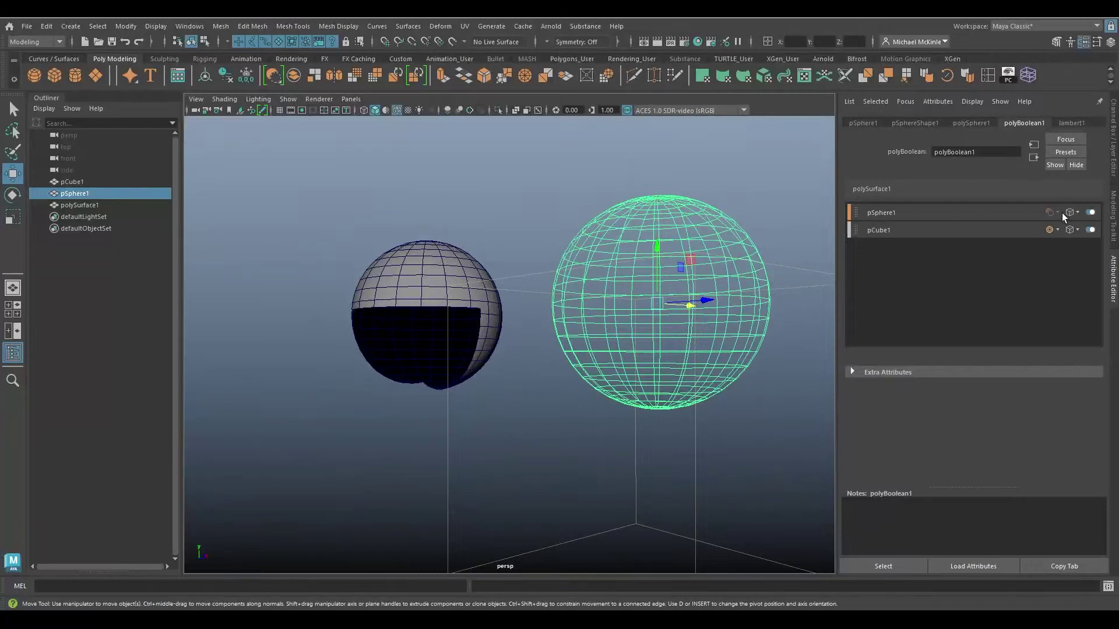
- Set pCube1's boolean operation to Difference (A-B) and turn off wireframe on shaded in the viewport
left_click(1053, 229)
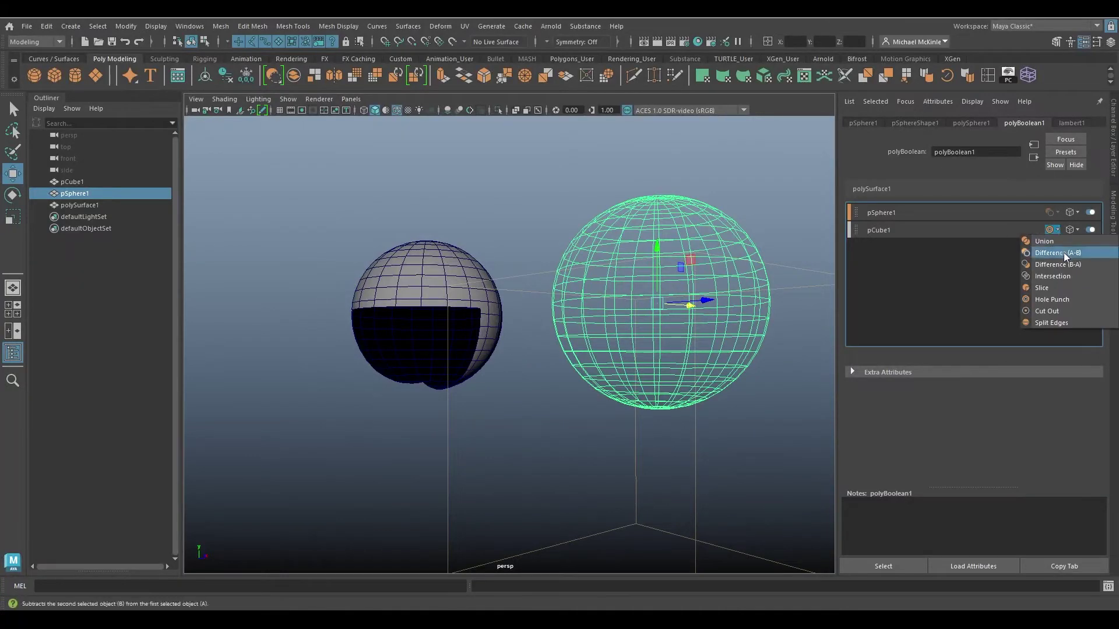
left_click(1063, 252)
left_click_drag(483, 344, 419, 303, "alt")
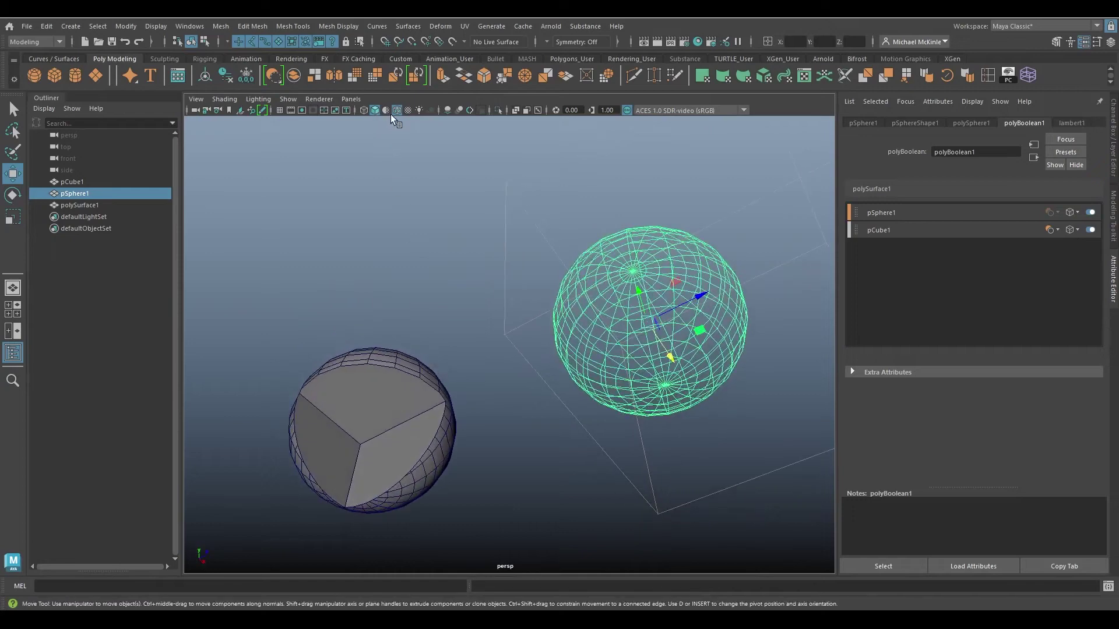
left_click_drag(414, 198, 390, 254, "alt")
left_click_drag(457, 312, 456, 325, "alt")
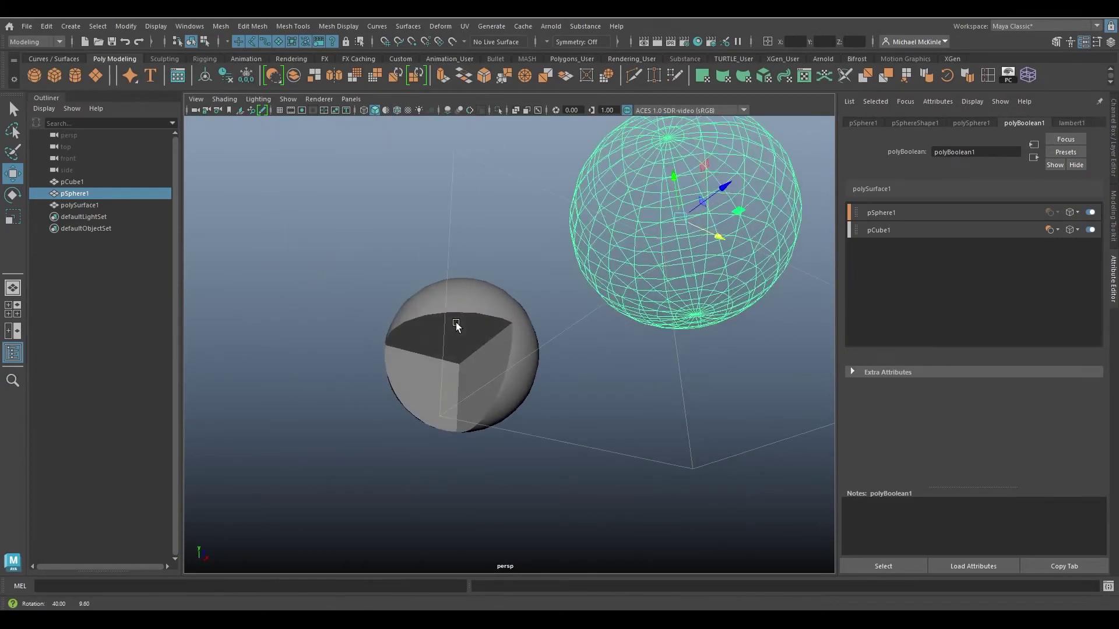
- Switch pCube1's boolean operation back to Hole Punch and inspect the open shell from several angles
left_click(1053, 230)
left_click(1055, 302)
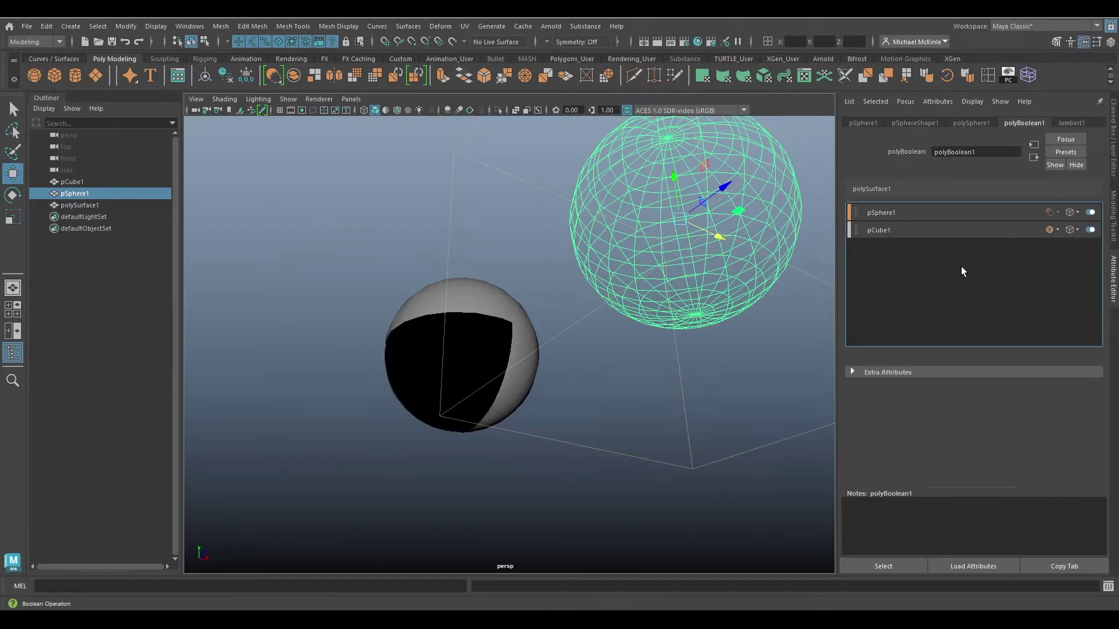
left_click_drag(804, 320, 737, 396, "alt")
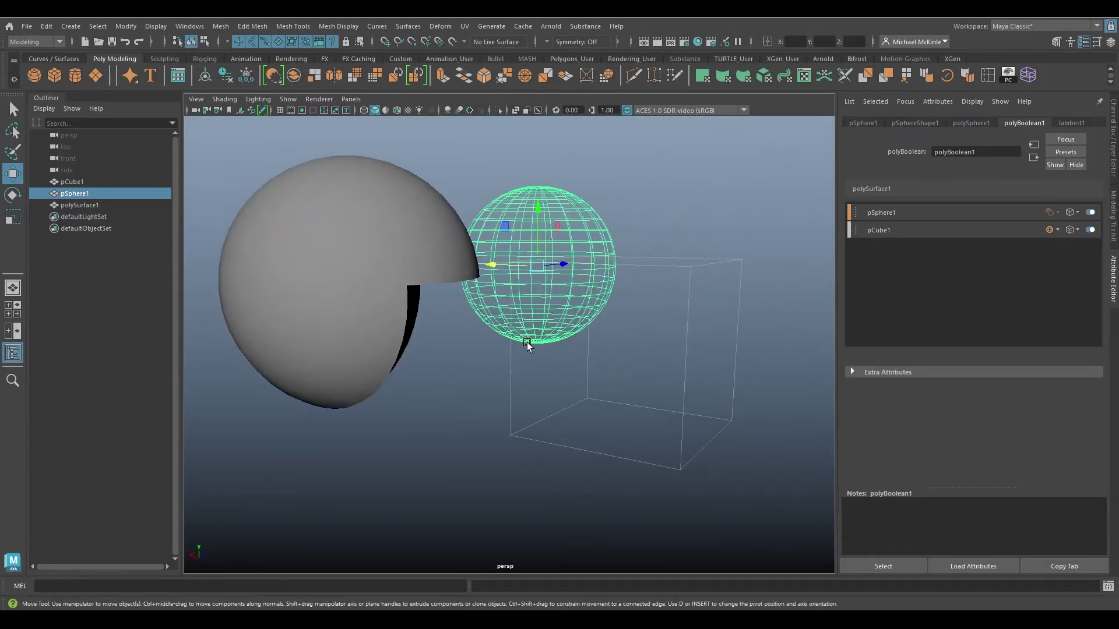
mouse_move(440, 345)
left_mouse_down("alt")
mouse_move(495, 314)
mouse_move(474, 317)
mouse_move(454, 357)
mouse_move(460, 332)
mouse_move(519, 327)
mouse_move(430, 329)
left_mouse_up("alt")
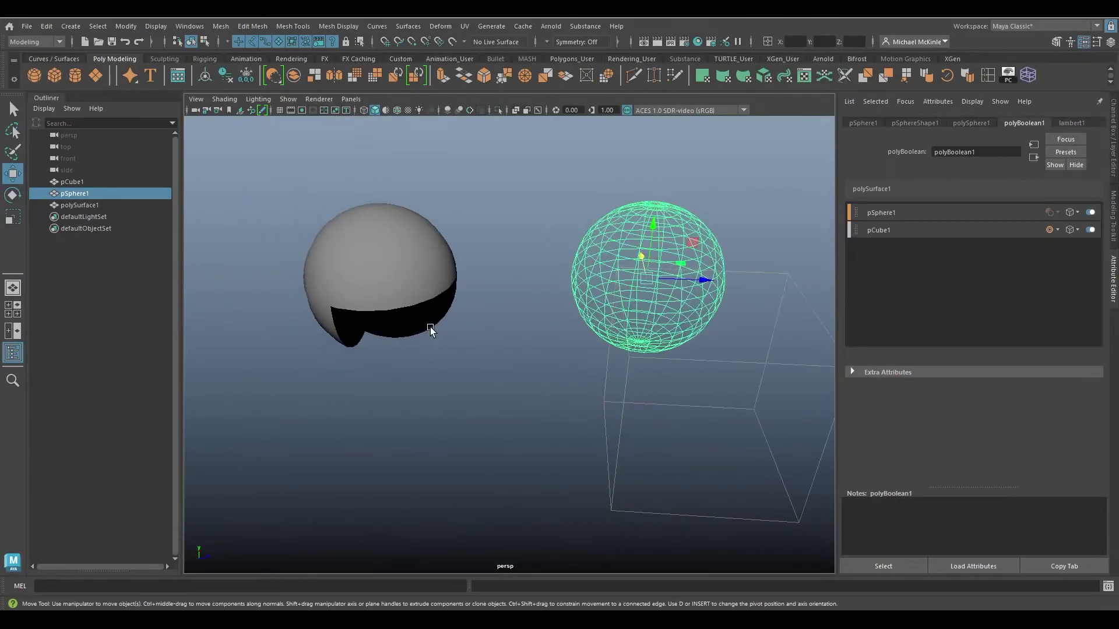
- Nudge pSphere1 a short distance to shift the punched hole across polySurface1
mouse_move(682, 278)
left_mouse_down()
mouse_move(764, 278)
mouse_move(649, 278)
mouse_move(842, 278)
mouse_move(625, 278)
mouse_move(705, 278)
mouse_move(676, 278)
left_mouse_up()
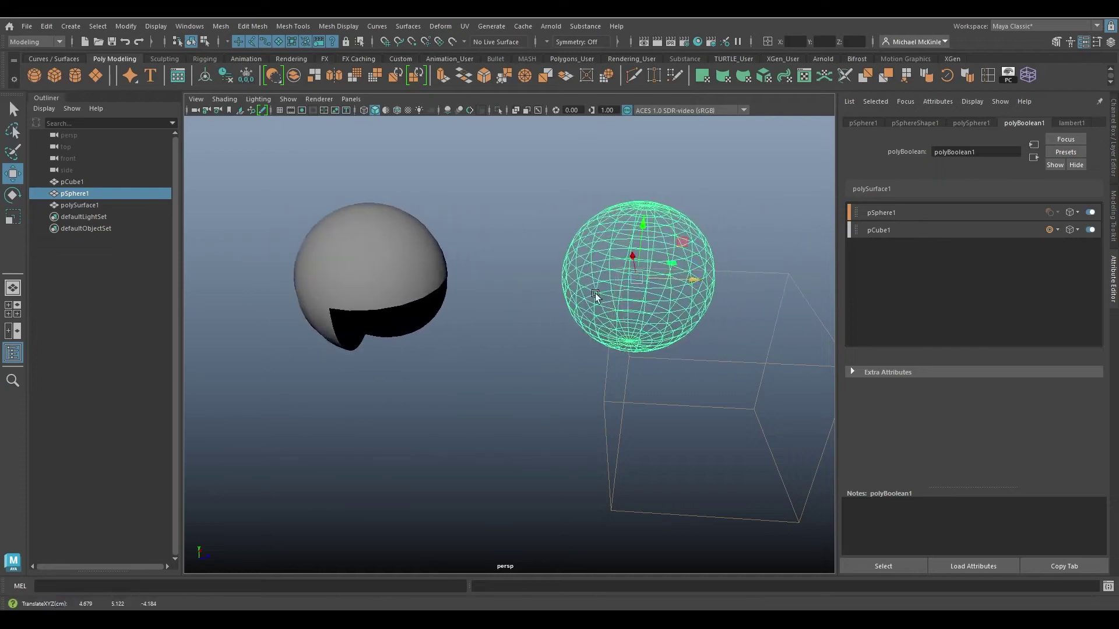
left_click_drag(369, 402, 405, 296, "alt")
left_click_drag(501, 336, 717, 259, "alt")
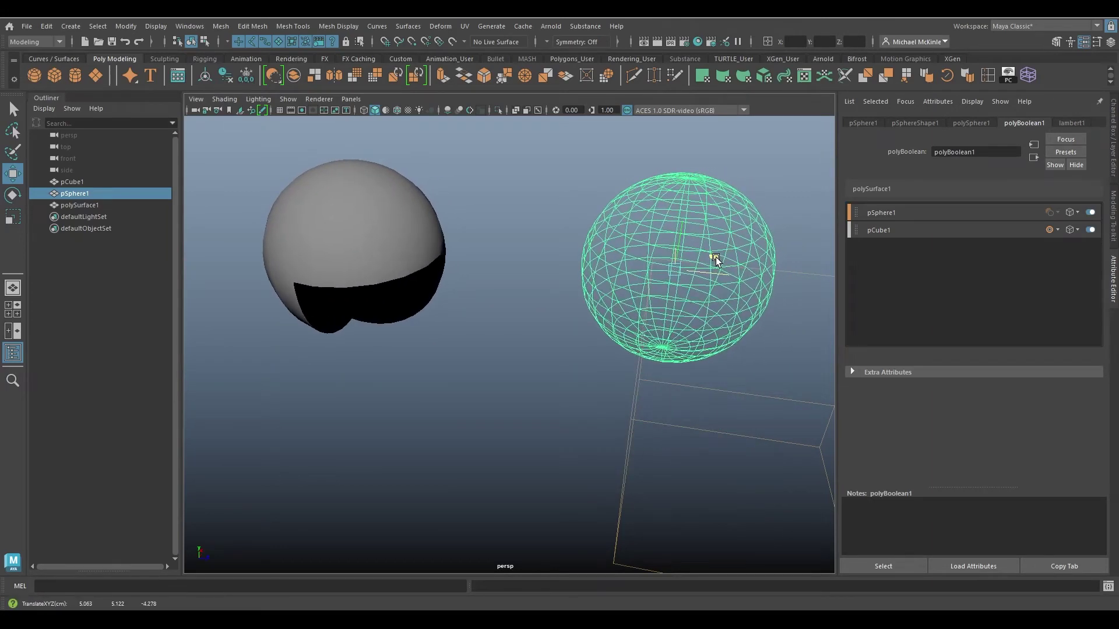
- Set pCube1's boolean operation to Cut Out
left_click_drag(533, 363, 579, 320, "alt")
mouse_move(425, 334)
left_mouse_down("alt")
mouse_move(522, 310)
mouse_move(417, 349)
mouse_move(417, 317)
mouse_move(412, 335)
left_mouse_up("alt")
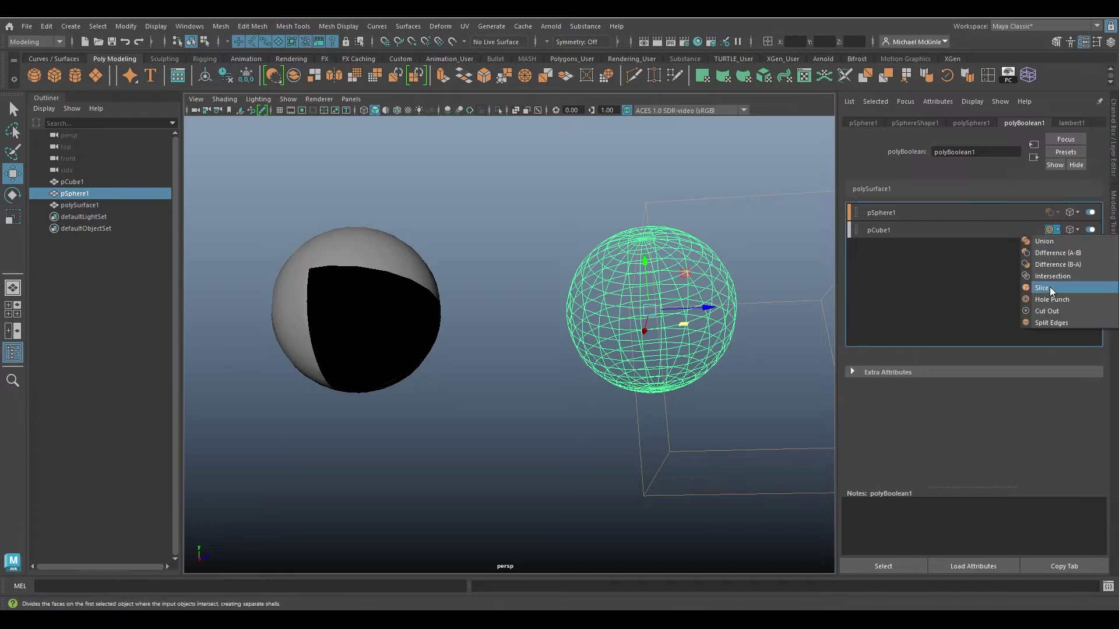
left_click(1053, 311)
mouse_move(688, 349)
left_mouse_down("alt")
mouse_move(671, 342)
mouse_move(760, 358)
mouse_move(669, 344)
mouse_move(632, 354)
mouse_move(705, 338)
left_mouse_up("alt")
- Set pCube1's boolean operation to Intersection and inspect the closed solid from several sides
left_click(1051, 230)
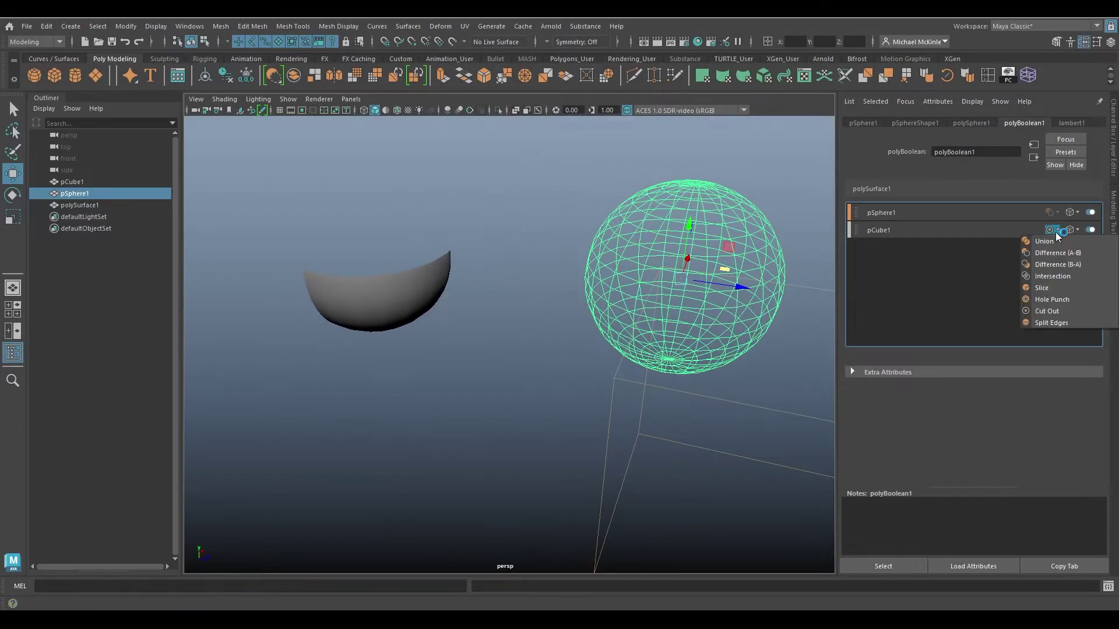
left_click(1053, 276)
left_click_drag(572, 326, 727, 288, "alt")
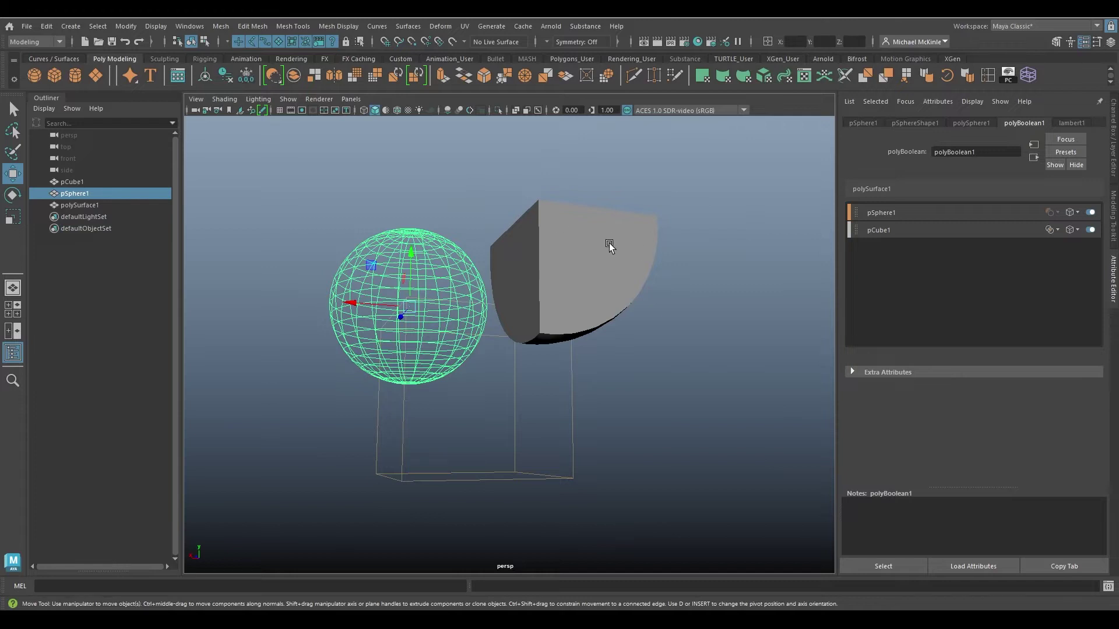
left_click_drag(610, 243, 621, 303, "alt")
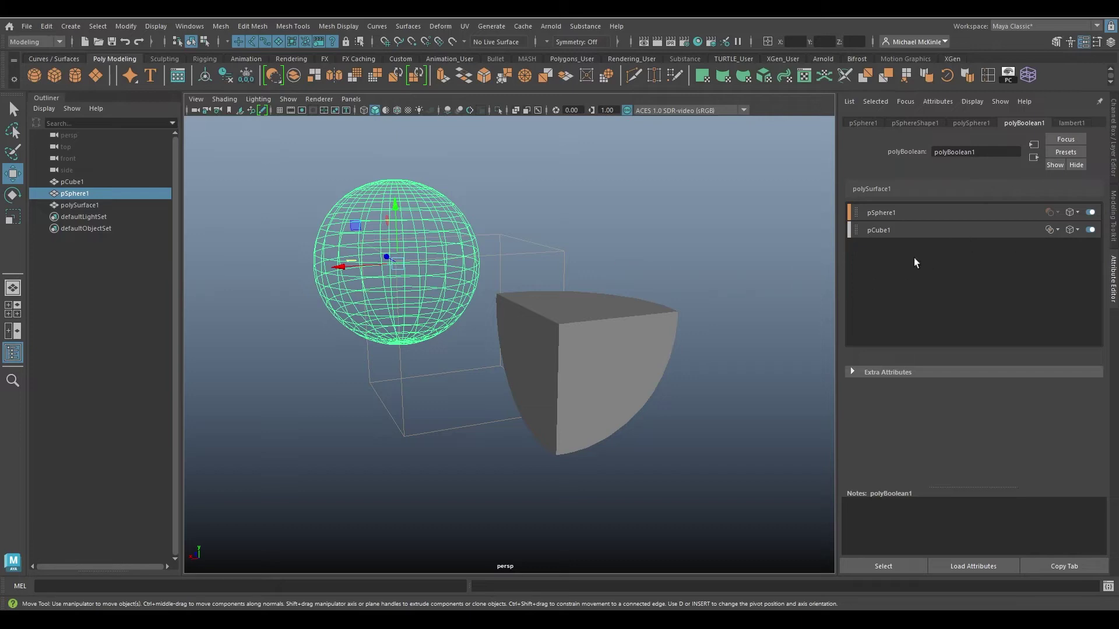
left_click_drag(728, 338, 574, 338, "alt")
left_click_drag(523, 394, 569, 354, "alt")
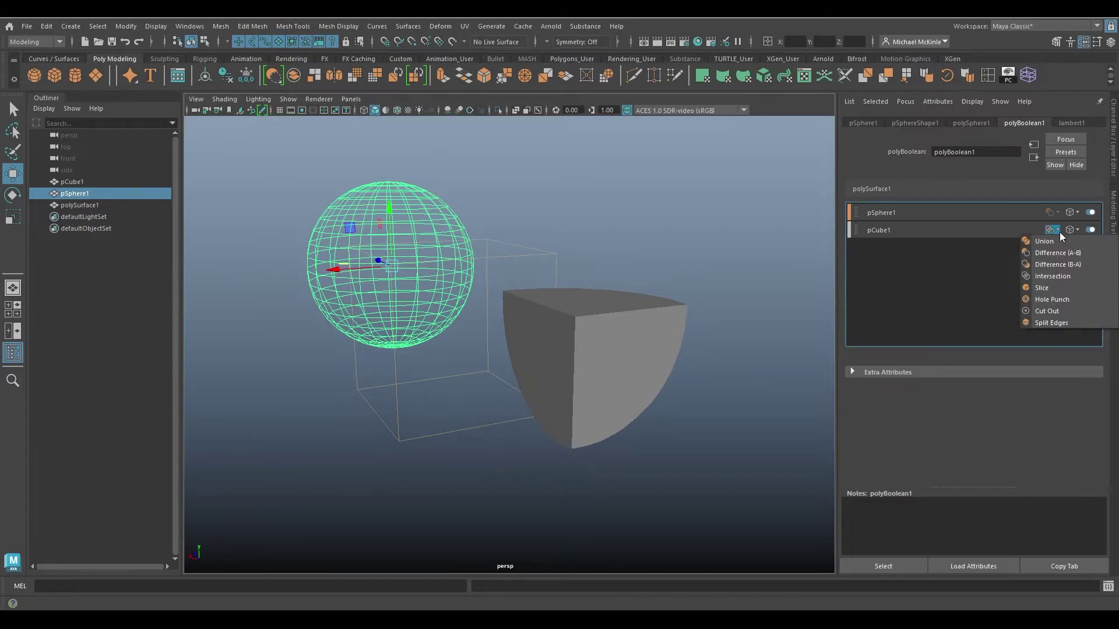
- Switch pCube1's boolean operation back to Cut Out and inspect the open surface patch
left_click(1054, 310)
mouse_move(641, 314)
left_mouse_down("alt")
mouse_move(512, 312)
mouse_move(474, 275)
mouse_move(522, 288)
mouse_move(382, 355)
mouse_move(445, 317)
mouse_move(389, 301)
left_mouse_up("alt")
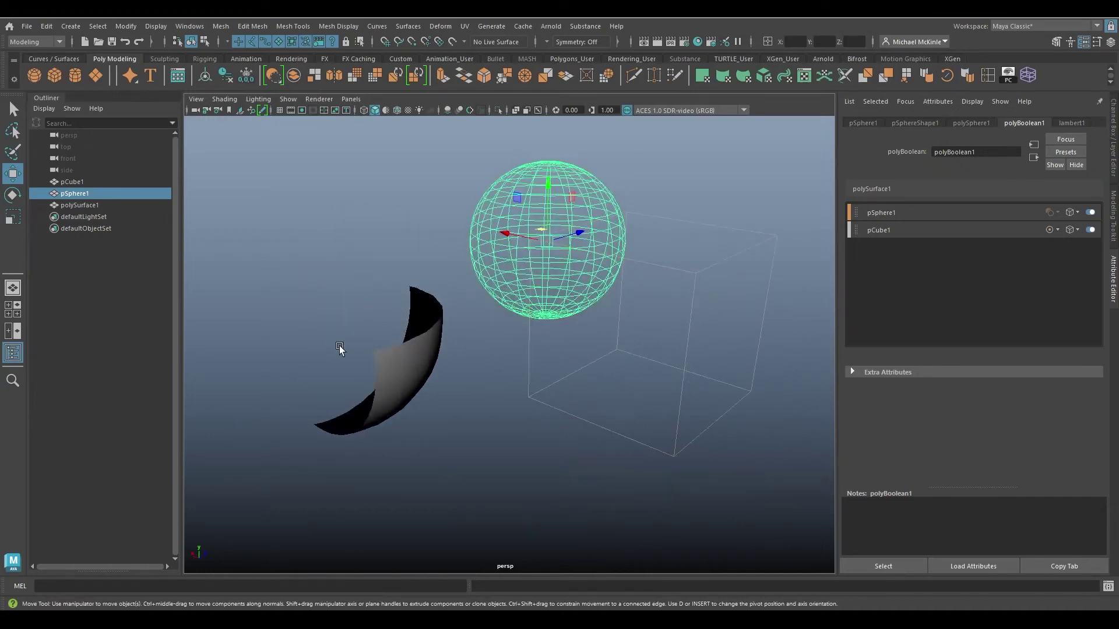
mouse_move(339, 345)
left_mouse_down("alt")
mouse_move(554, 329)
mouse_move(669, 273)
mouse_move(624, 302)
left_mouse_up("alt")
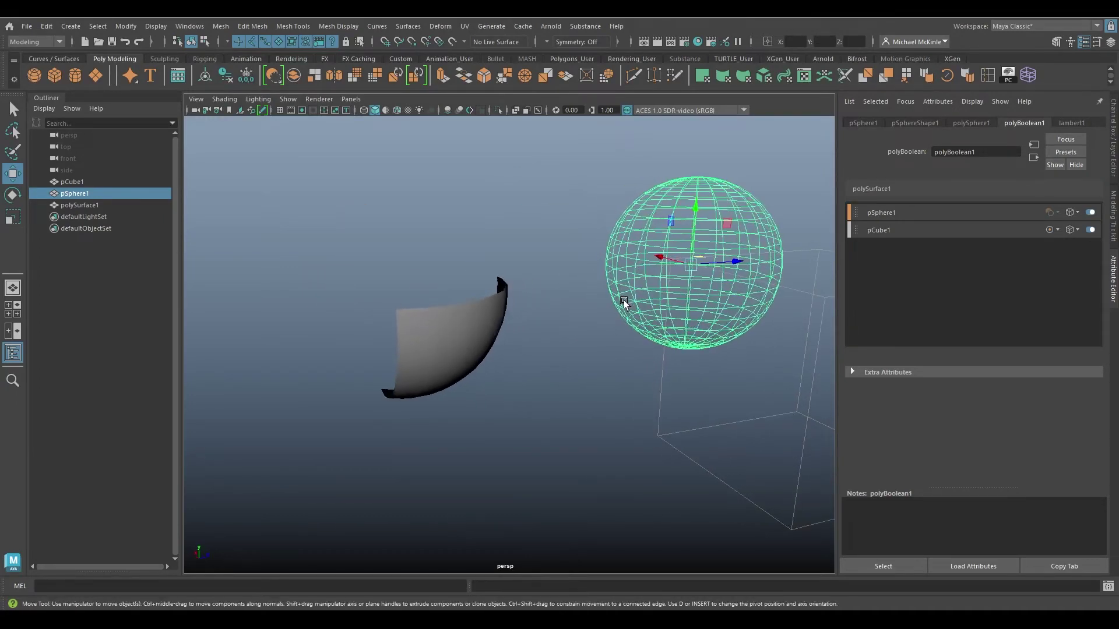
- Turn wireframe on shaded back on and set pCube1's boolean operation to Split Edges
left_click(1051, 229)
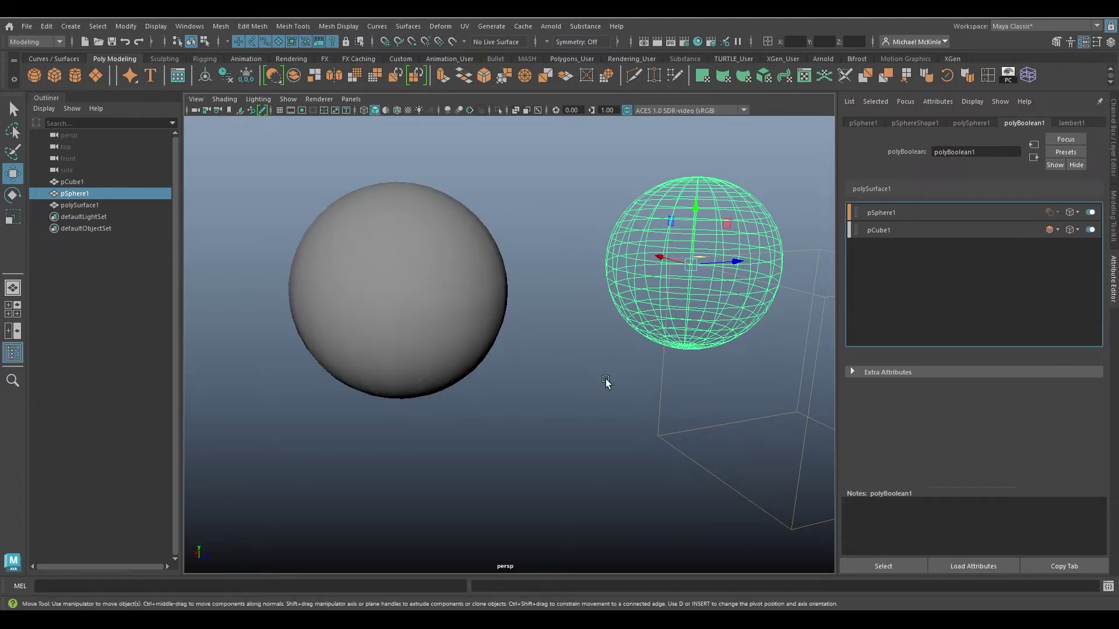
left_click_drag(607, 381, 399, 136, "alt")
left_click_drag(582, 269, 575, 264, "alt")
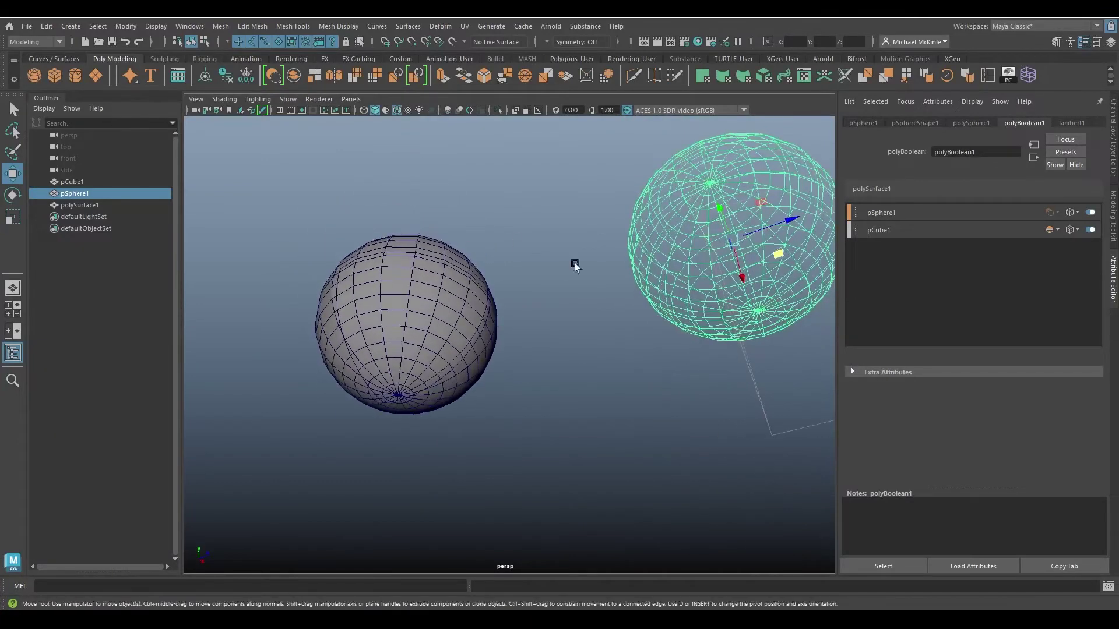
left_click(1052, 231)
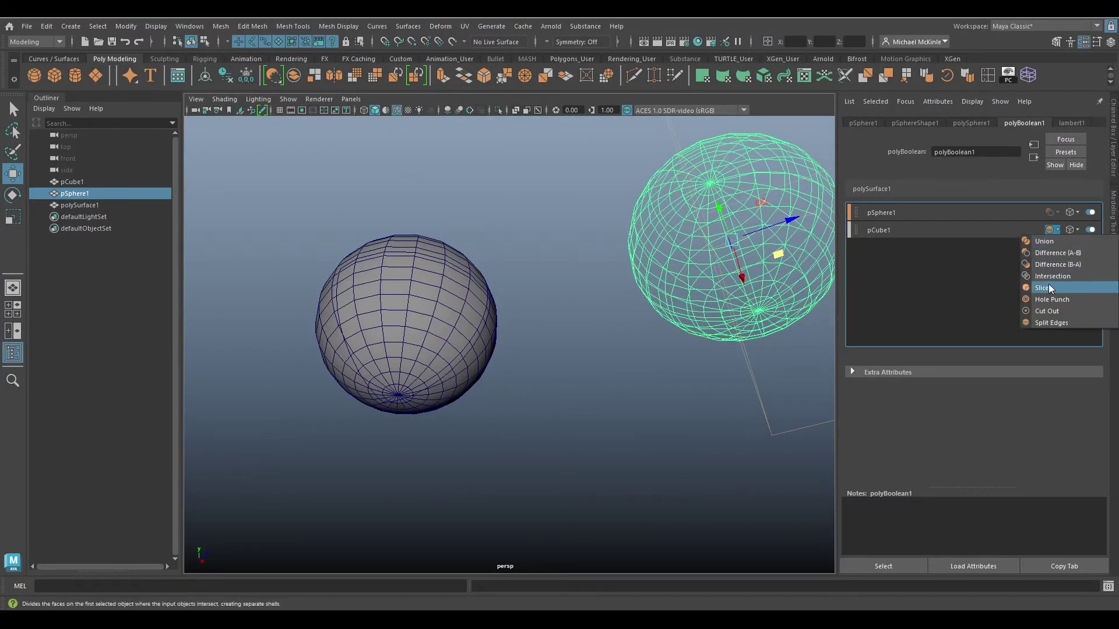
left_click(1034, 323)
left_click_drag(699, 326, 574, 368, "alt")
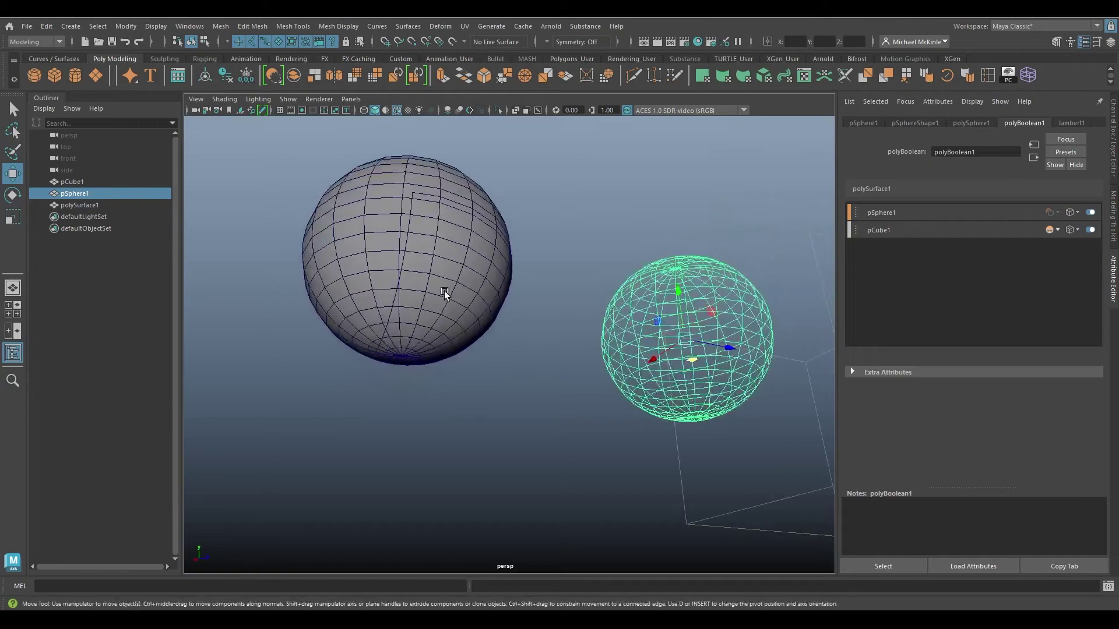
- Nudge pSphere1 slightly to shift the split edges across polySurface1
right_click_drag(444, 292, 584, 325, "alt")
left_click_drag(584, 325, 486, 344, "alt")
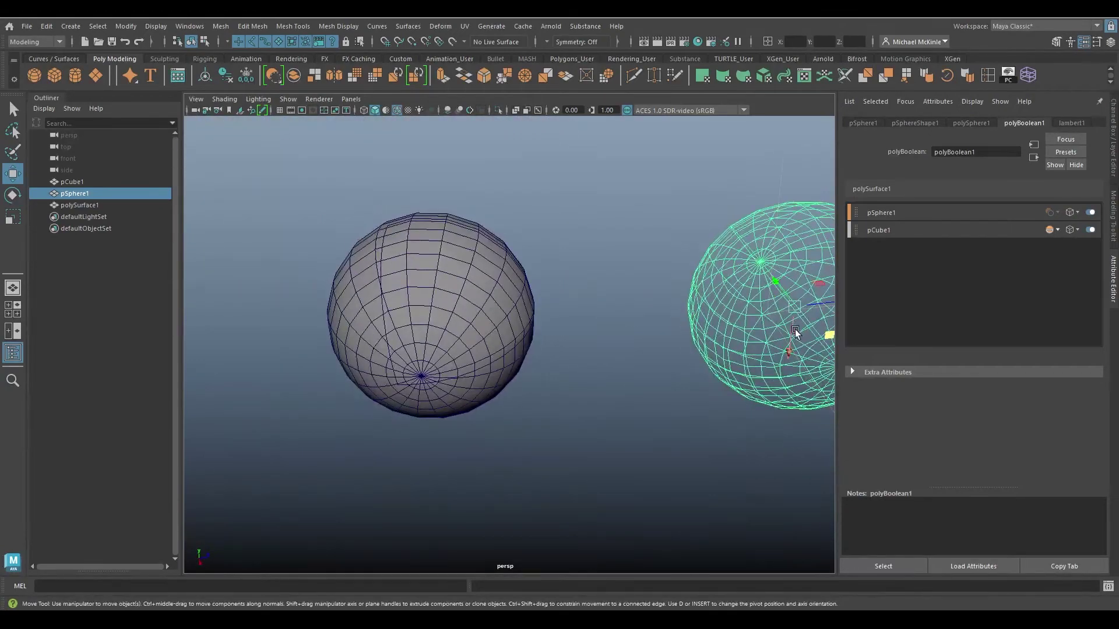
middle_click_drag(774, 341, 729, 331, "alt")
right_click_drag(730, 330, 719, 330, "alt")
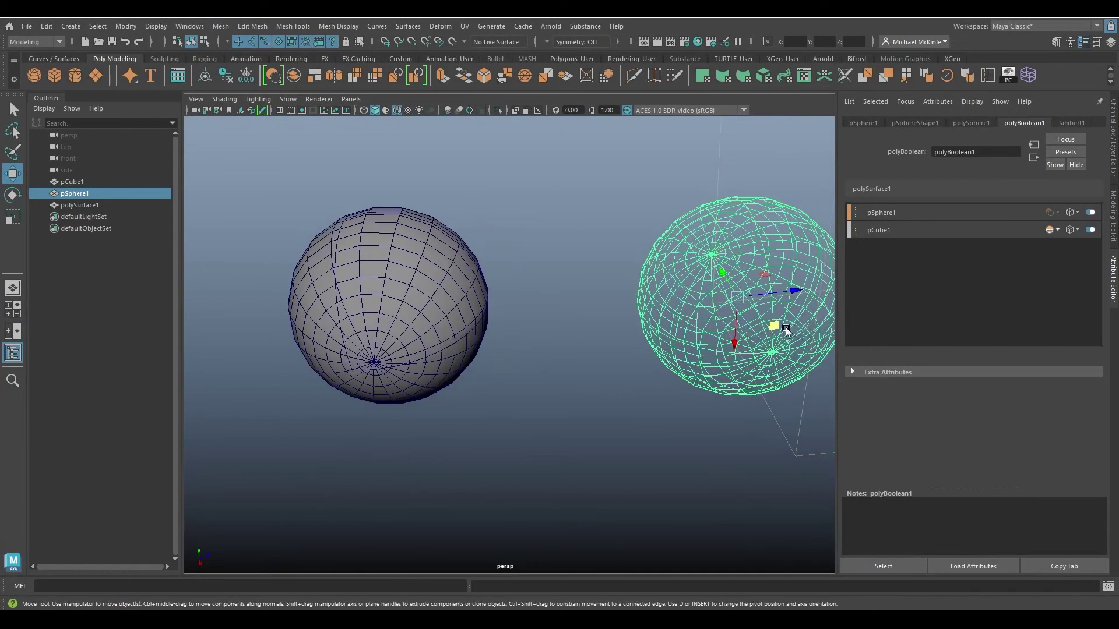
left_click_drag(785, 327, 752, 326)
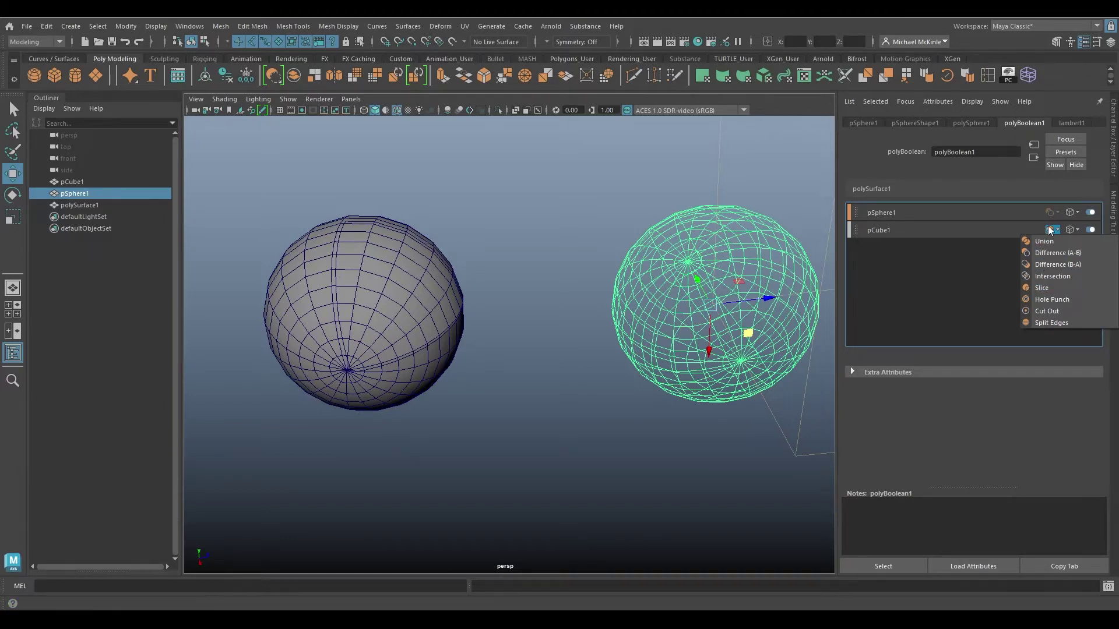
- Choose Split Edges again for pCube1 and inspect polySurface1 in Vertex Face mode around the split edges
left_click(1057, 324)
left_click_drag(629, 344, 602, 320, "alt")
right_click(425, 263)
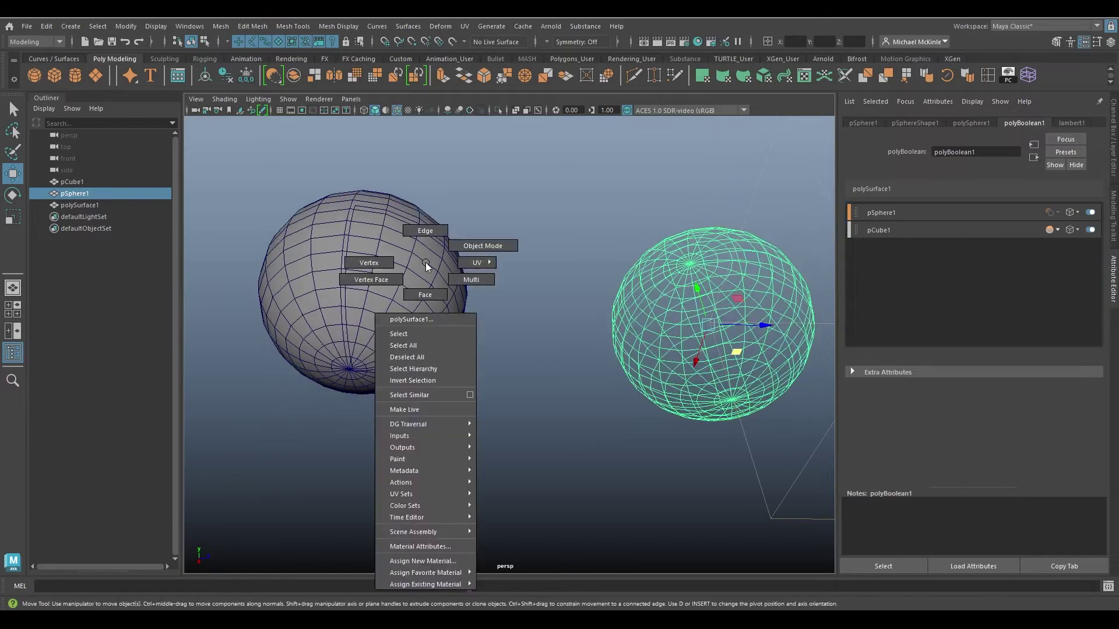
right_click_drag(401, 280, 392, 281)
middle_click_drag(394, 330, 497, 377, "alt")
right_click_drag(497, 377, 584, 366, "alt")
left_click_drag(585, 366, 612, 396, "alt")
left_click_drag(425, 402, 517, 392, "alt")
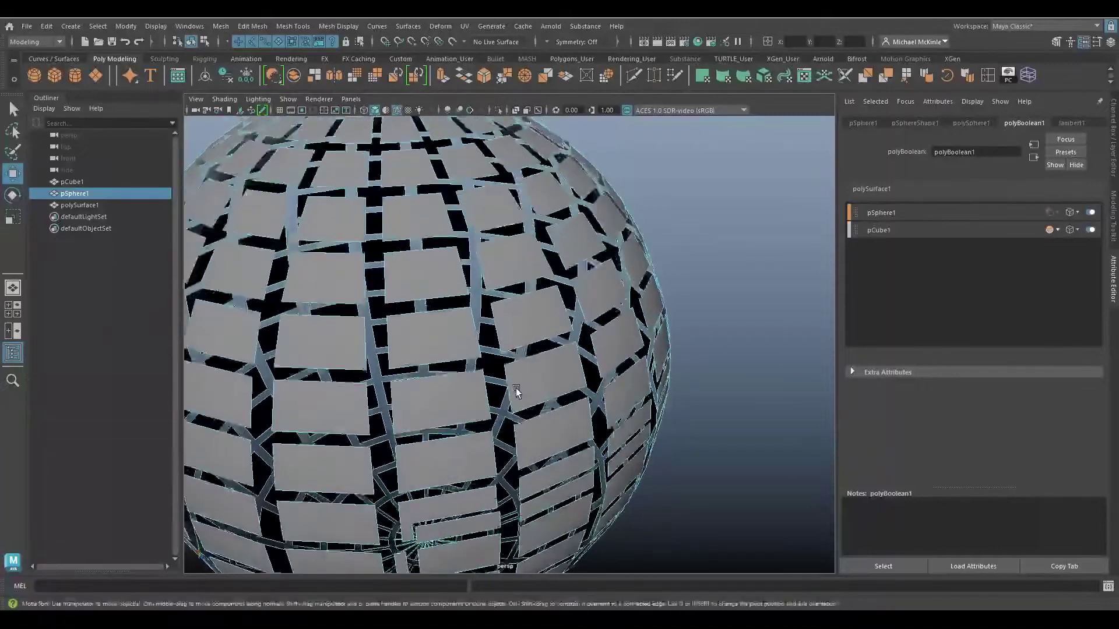
right_click_drag(516, 392, 606, 336, "alt")
left_click_drag(604, 336, 648, 340, "alt")
right_click_drag(648, 339, 638, 220, "alt")
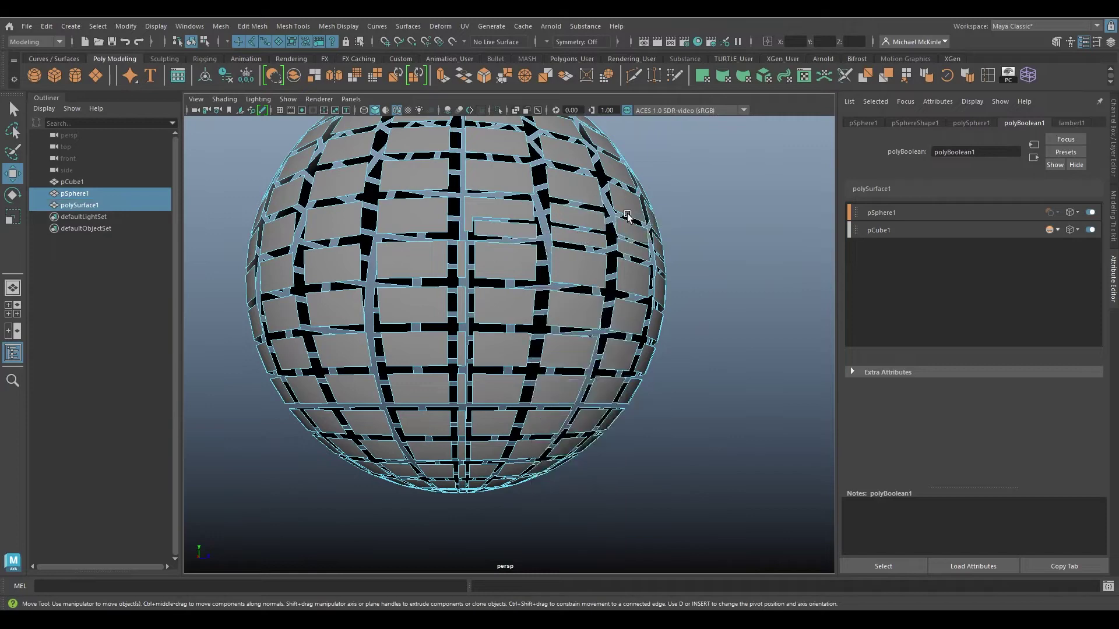
- Return polySurface1 to Object Mode, select it and inspect the split edge lines
left_click_drag(622, 285, 588, 279, "alt")
right_click_drag(588, 279, 538, 268, "alt")
left_click_drag(538, 270, 430, 229, "alt")
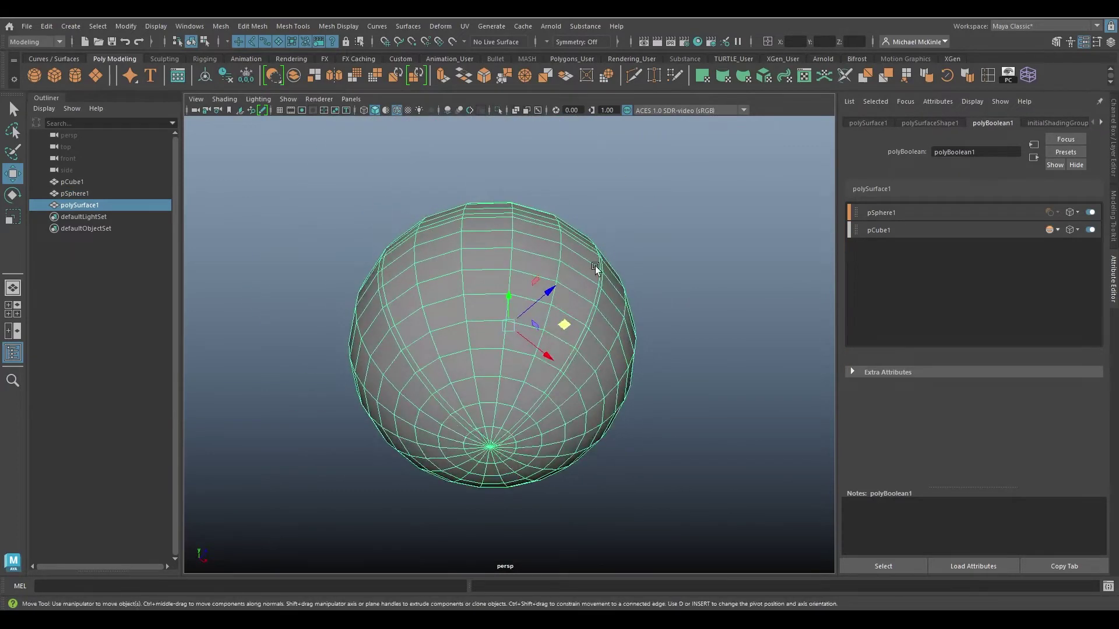
left_click_drag(596, 268, 488, 227, "alt")
left_click_drag(519, 422, 637, 298, "alt")
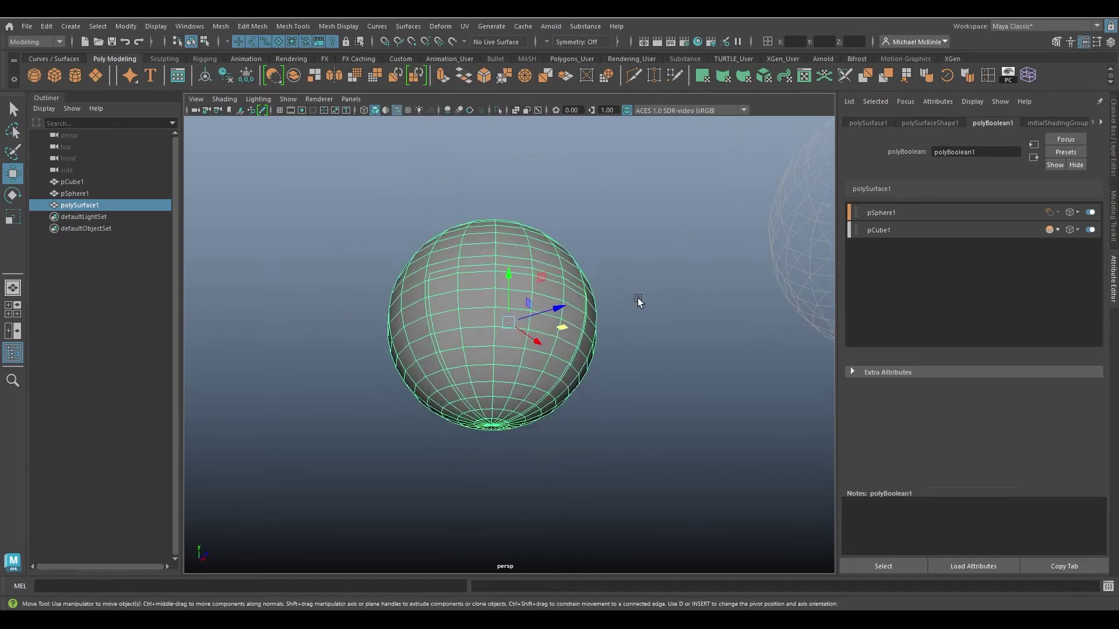
- Move pCube1 and pSphere1 together a short distance and clear the selection
scroll(727, 296, "down", 3)
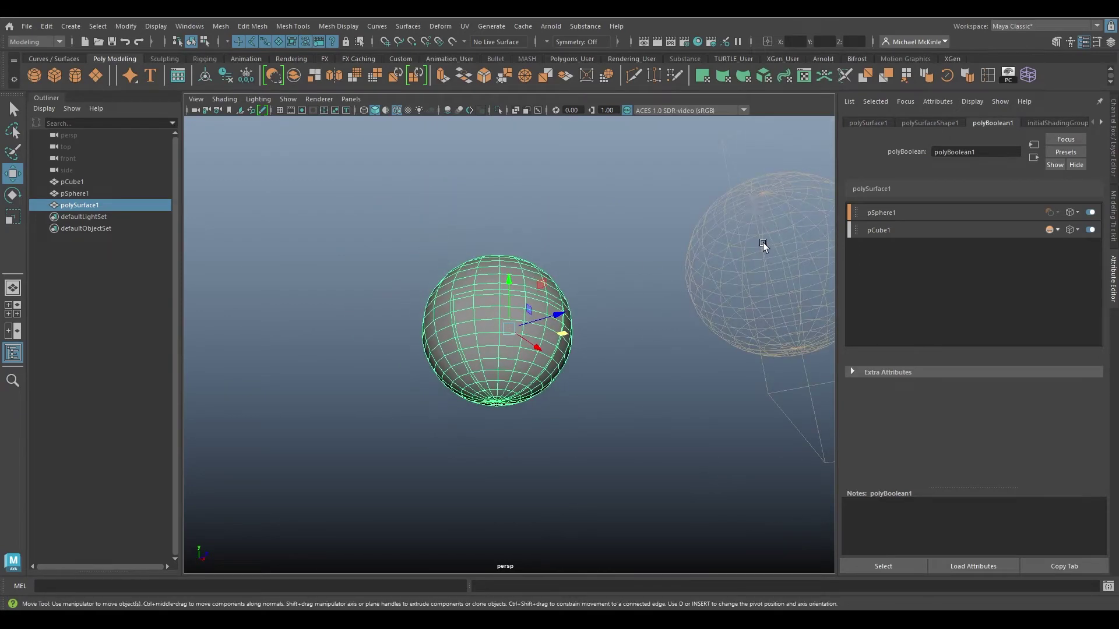
left_click_drag(764, 243, 714, 250)
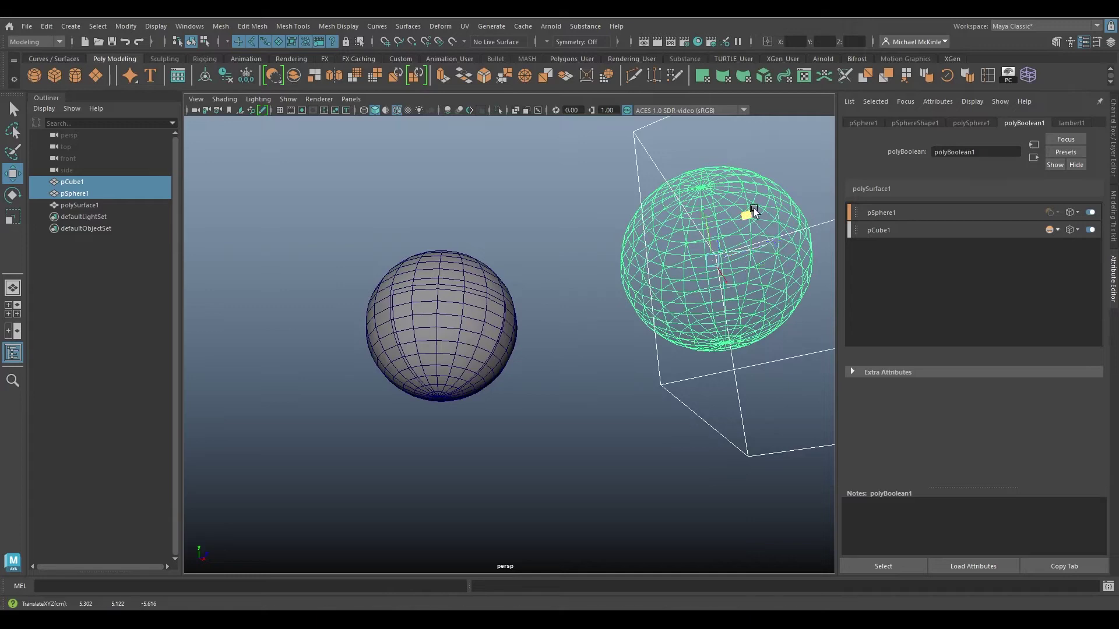
left_click(654, 271)
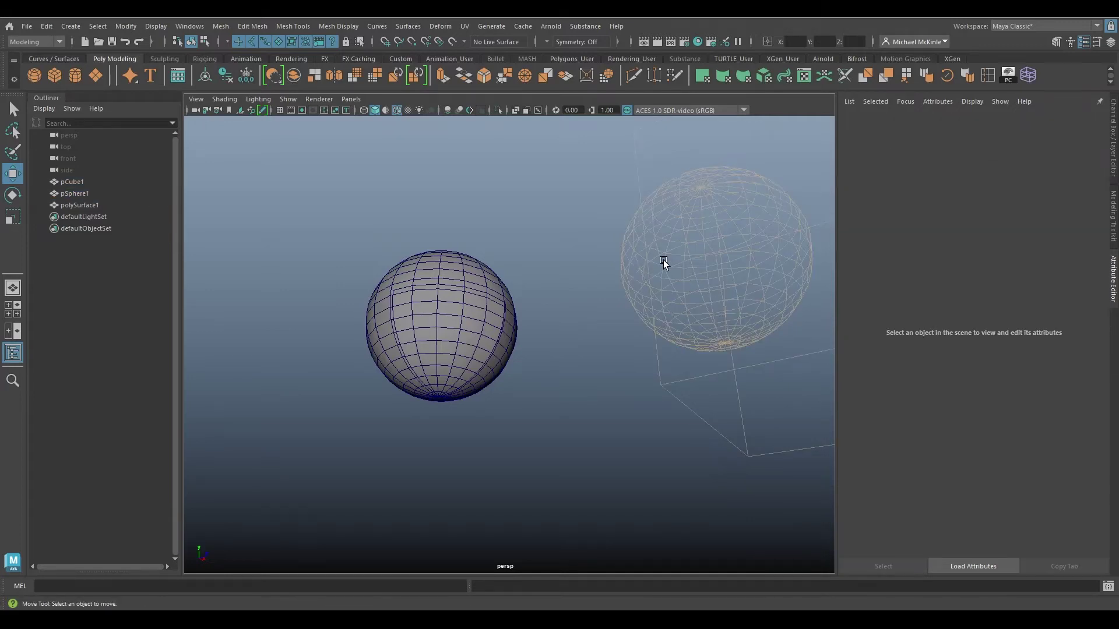
- Select pSphere1 alone and nudge it to reposition the split lines on the result mesh
left_click(663, 262)
left_click_drag(761, 266, 726, 268)
left_click_drag(469, 331, 541, 293, "alt")
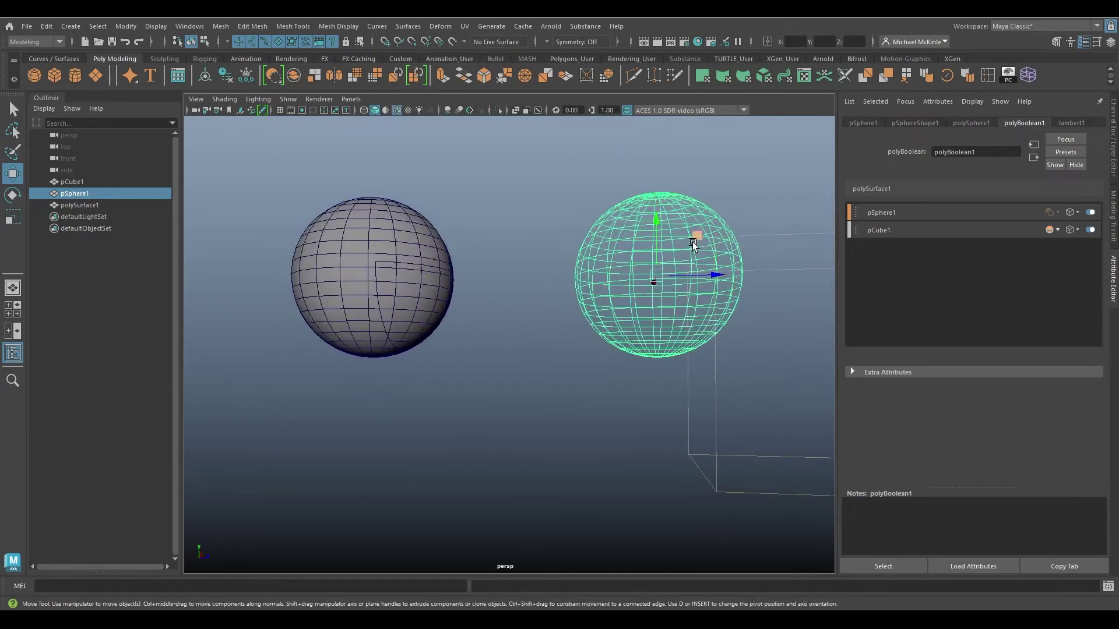
- Set pCube1's boolean operation to Difference (A-B)
left_click_drag(694, 242, 589, 288, "alt")
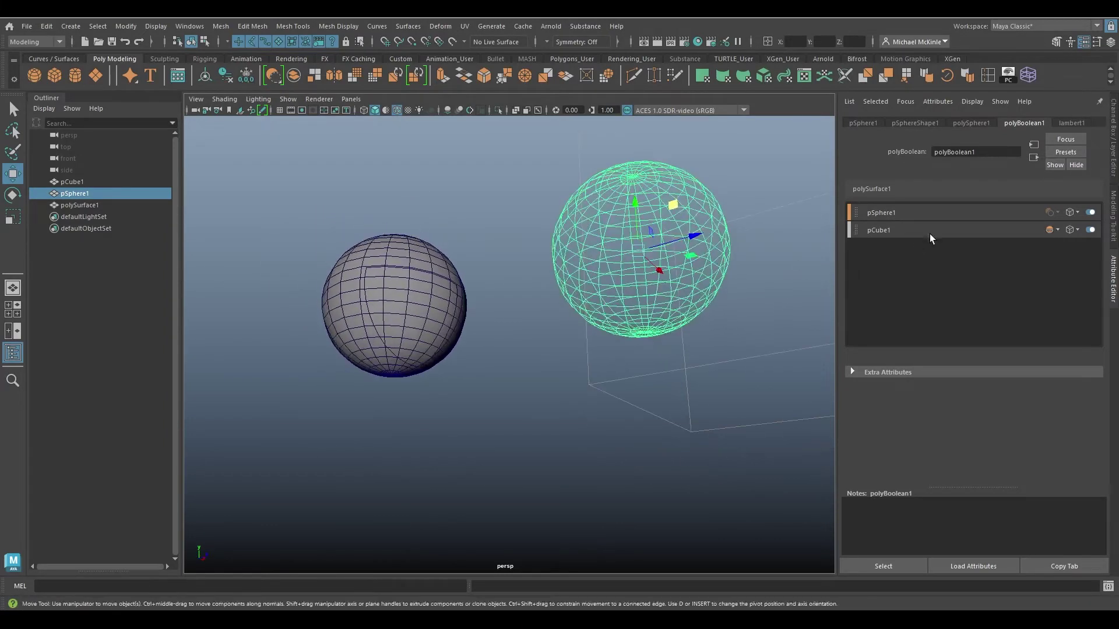
left_click(1052, 231)
left_click(1058, 250)
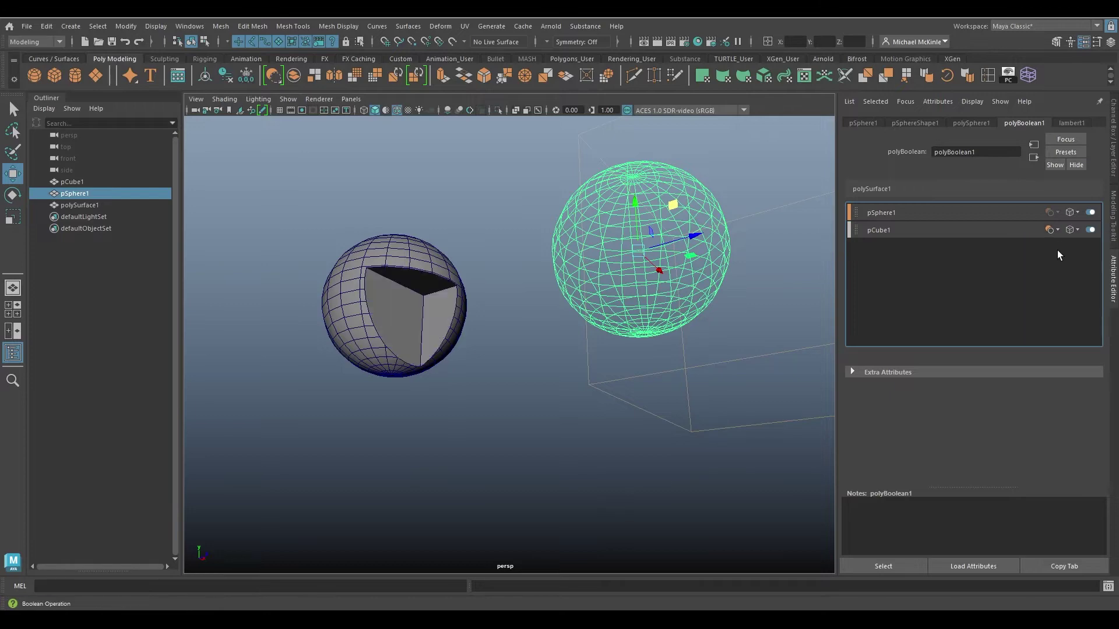
- Set pCube1's boolean operation to Split Edges and lower pSphere1 along its vertical axis
left_click_drag(426, 303, 670, 330, "alt")
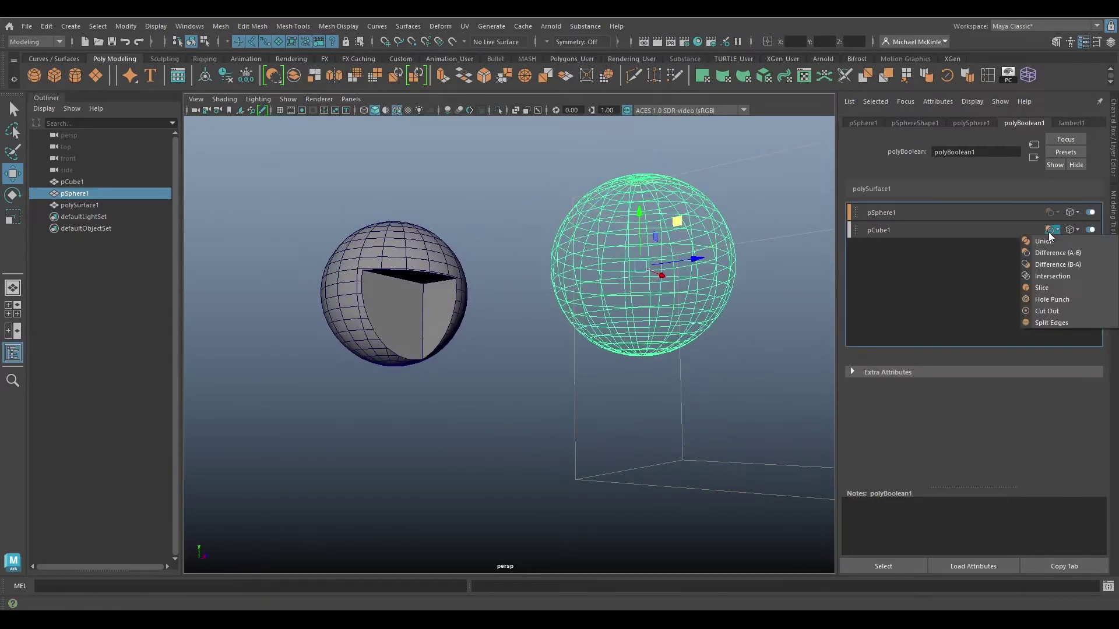
left_click(1053, 323)
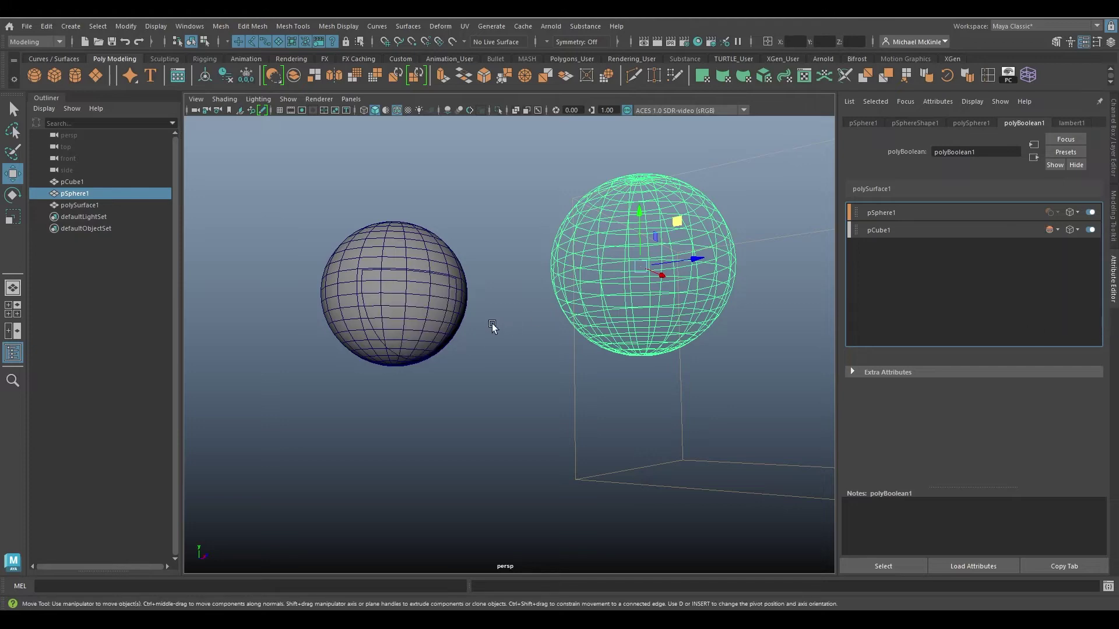
left_click_drag(635, 207, 675, 337)
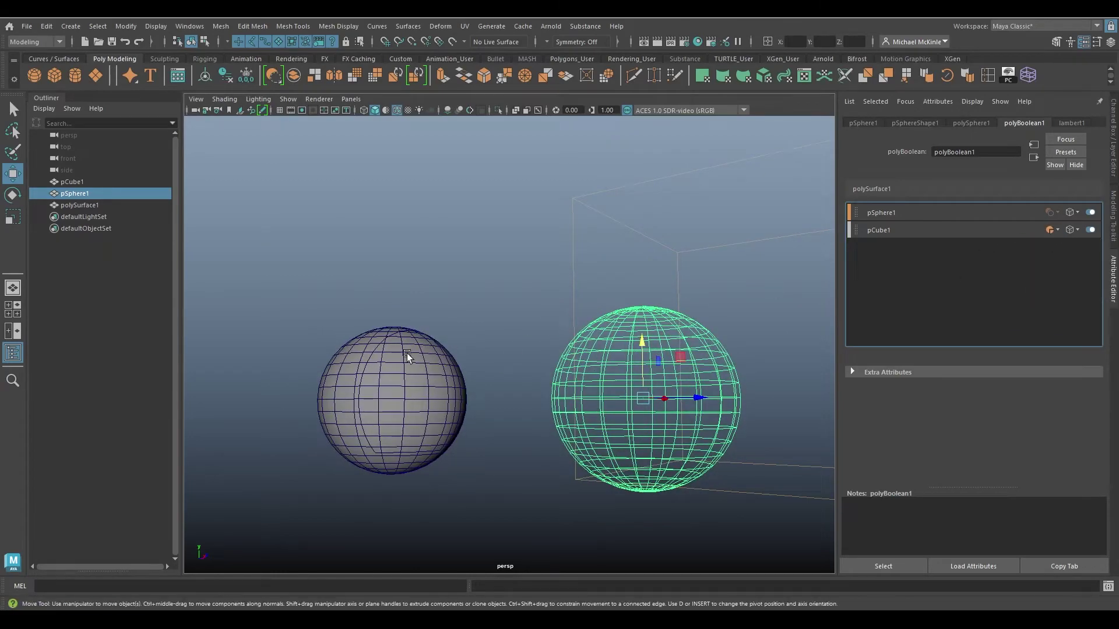
- Inspect the split edges on polySurface1 in component mode and return it to Object Mode
left_click_drag(406, 353, 403, 348, "alt")
right_click_drag(400, 347, 361, 296)
left_click_drag(378, 326, 406, 379, "alt")
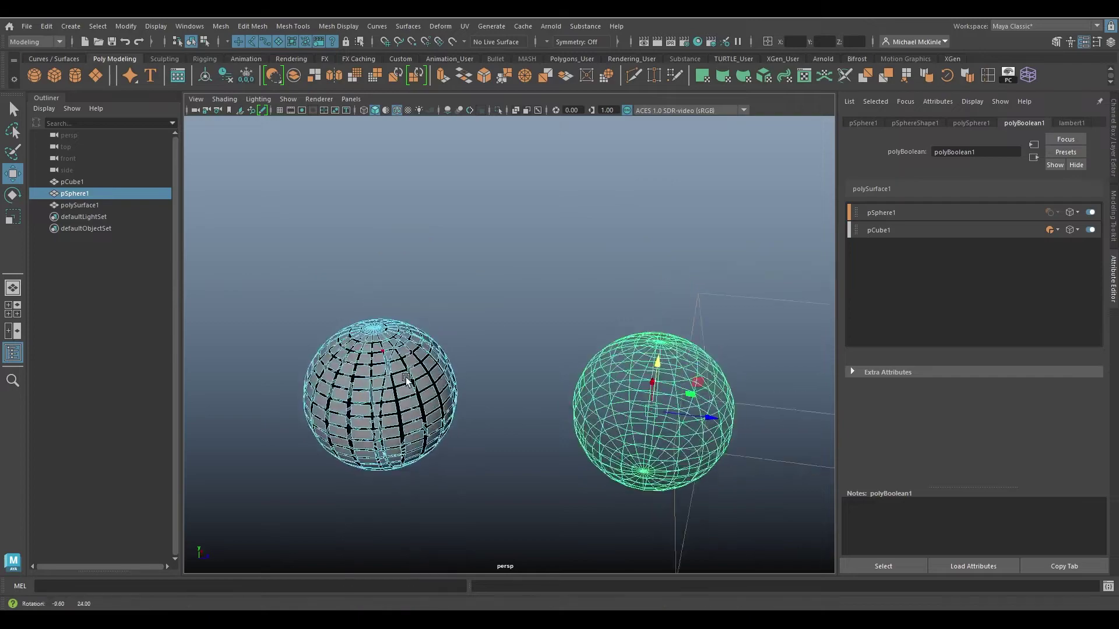
right_click_drag(406, 379, 791, 404, "alt")
left_click_drag(472, 388, 542, 327, "alt")
scroll(490, 347, "down", 4)
scroll(542, 327, "down", 4)
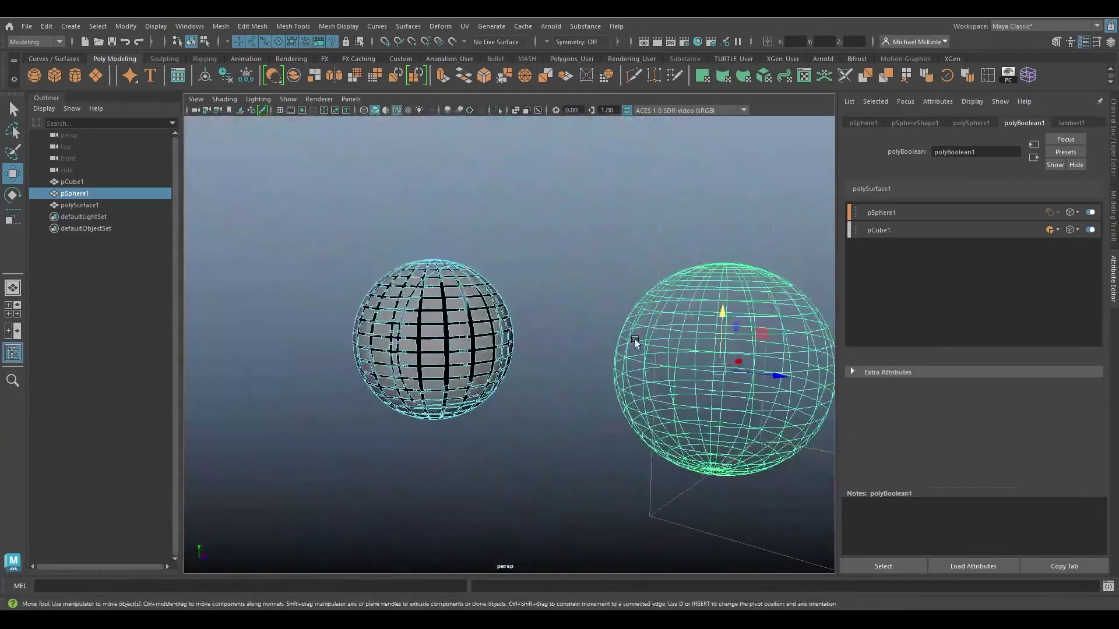
left_click_drag(635, 340, 640, 290, "alt")
scroll(613, 321, "down", 3)
right_click_drag(643, 262, 674, 247)
left_click_drag(675, 247, 642, 302, "alt")
left_click(586, 312)
- Set pCube1's boolean operation to Union and view the merged cube and sphere from several sides
left_click(1057, 229)
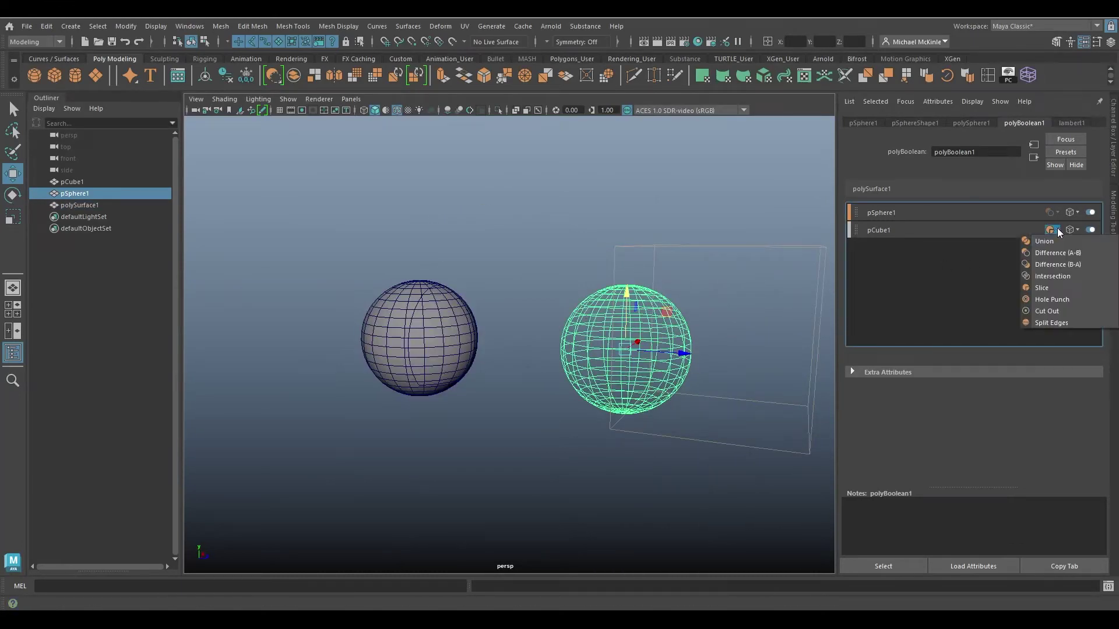
left_click(1052, 240)
left_click_drag(588, 292, 578, 260, "alt")
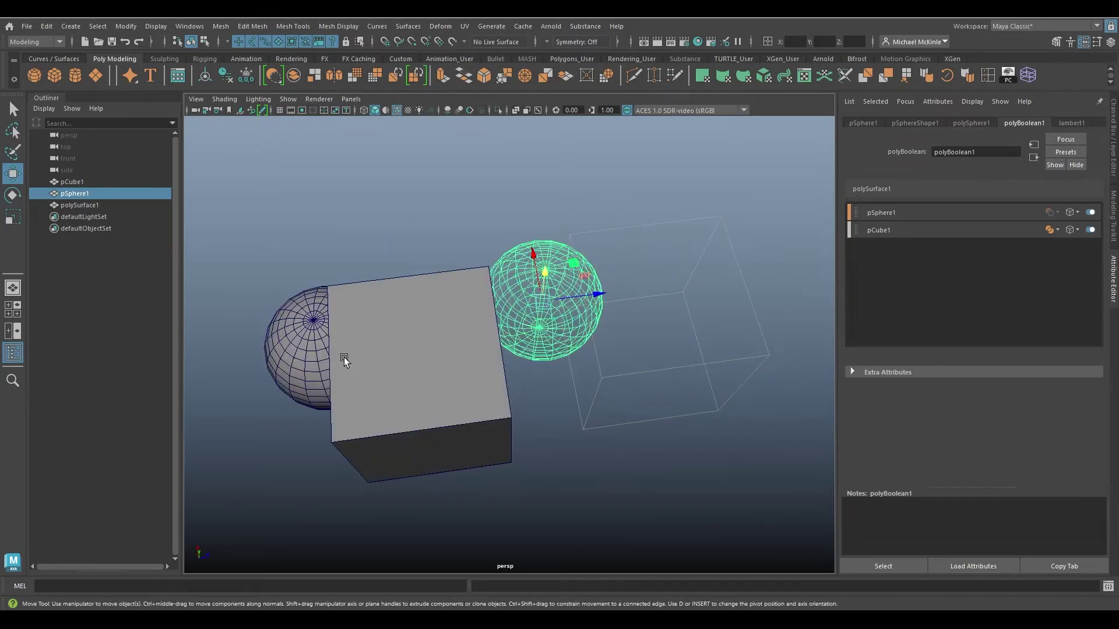
left_click_drag(343, 360, 583, 379, "alt")
- Select the result mesh and switch the display of the pCube1 and pSphere1 inputs from wireframe to translucent shading
left_click(392, 304)
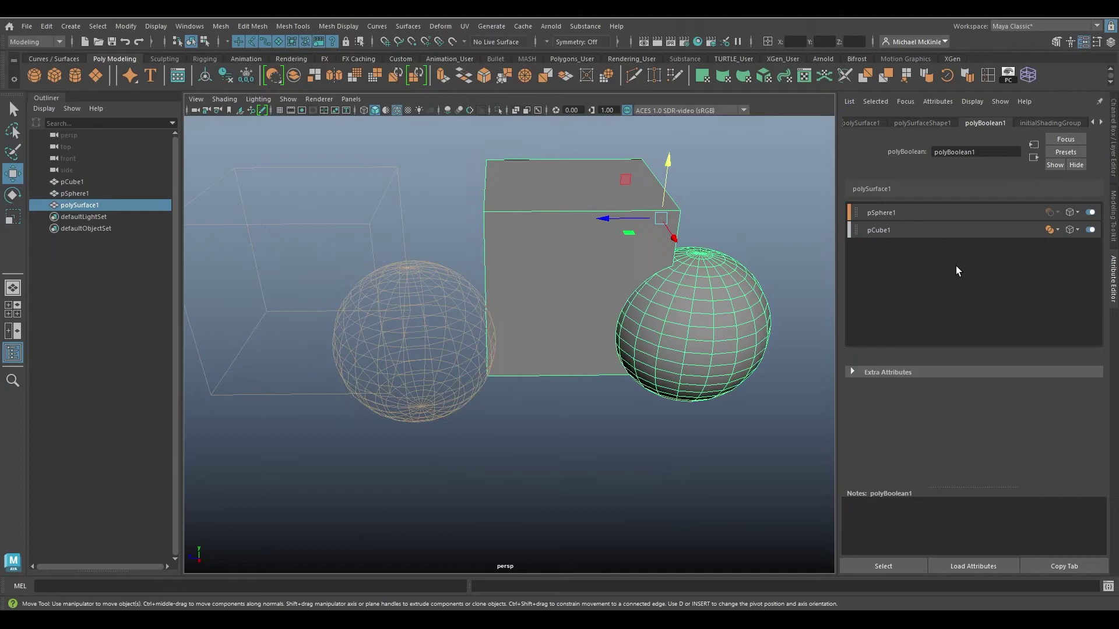
left_click(1072, 234)
left_click(1057, 274)
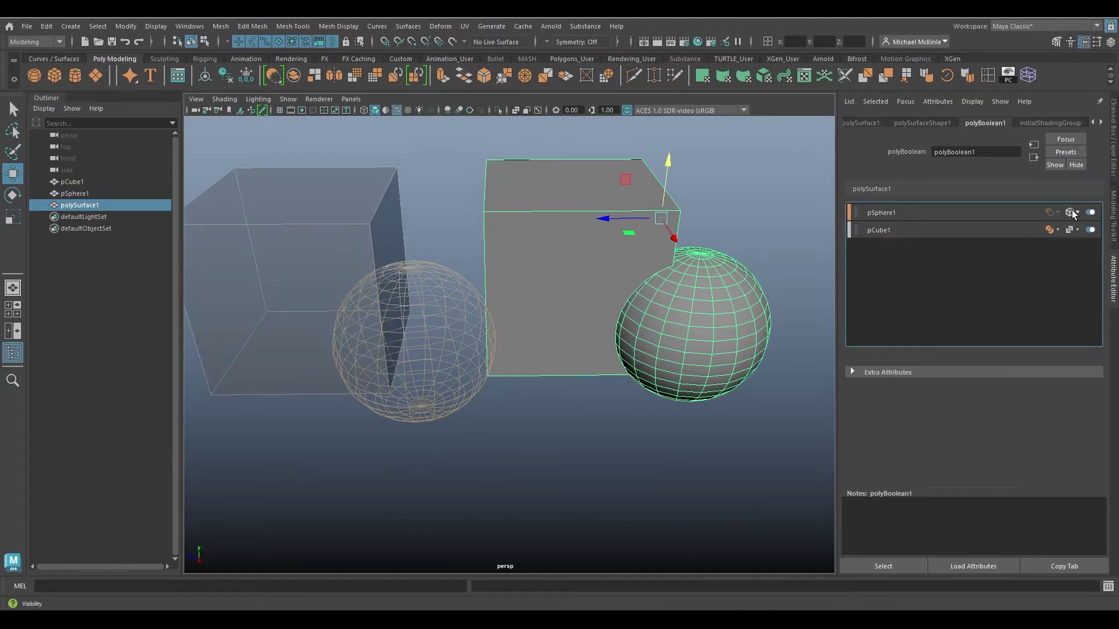
left_click(1072, 211)
left_click(1066, 258)
- Select polySurface1 and move it farther away from the input cube and sphere
left_click_drag(641, 373, 595, 424, "alt")
left_click(605, 415)
middle_click_drag(571, 239, 642, 213, "alt")
left_click(642, 213)
middle_click_drag(697, 251, 604, 293, "alt")
left_click_drag(610, 237, 724, 226)
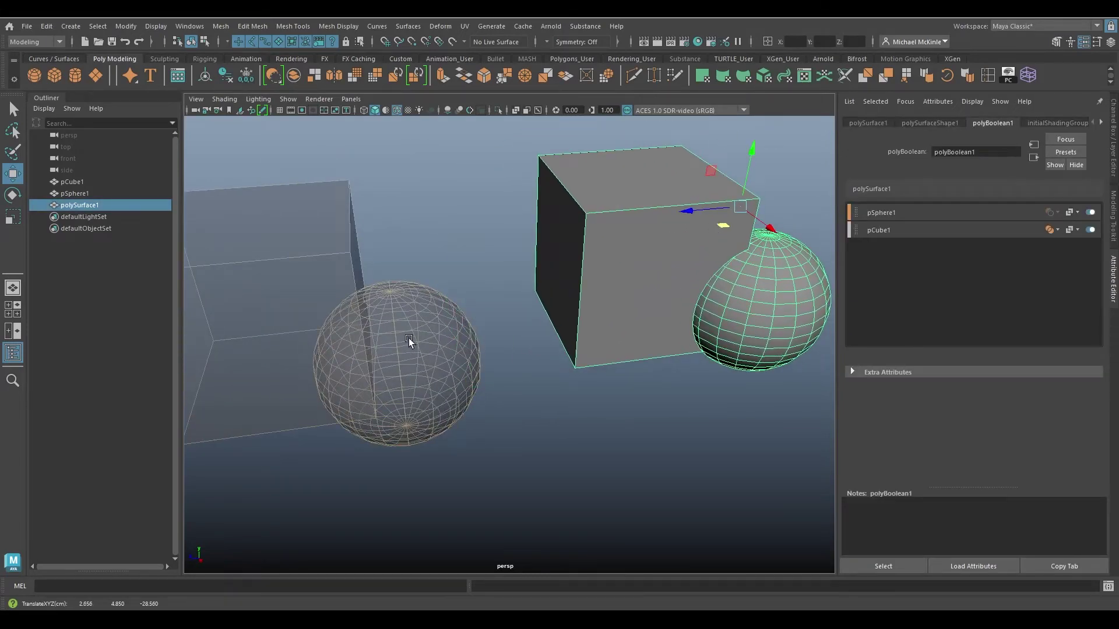
- Select pSphere1 and move it so it protrudes from the front of the translucent cube
left_click_drag(408, 341, 511, 351, "alt")
left_click(511, 351)
left_click_drag(437, 388, 302, 417)
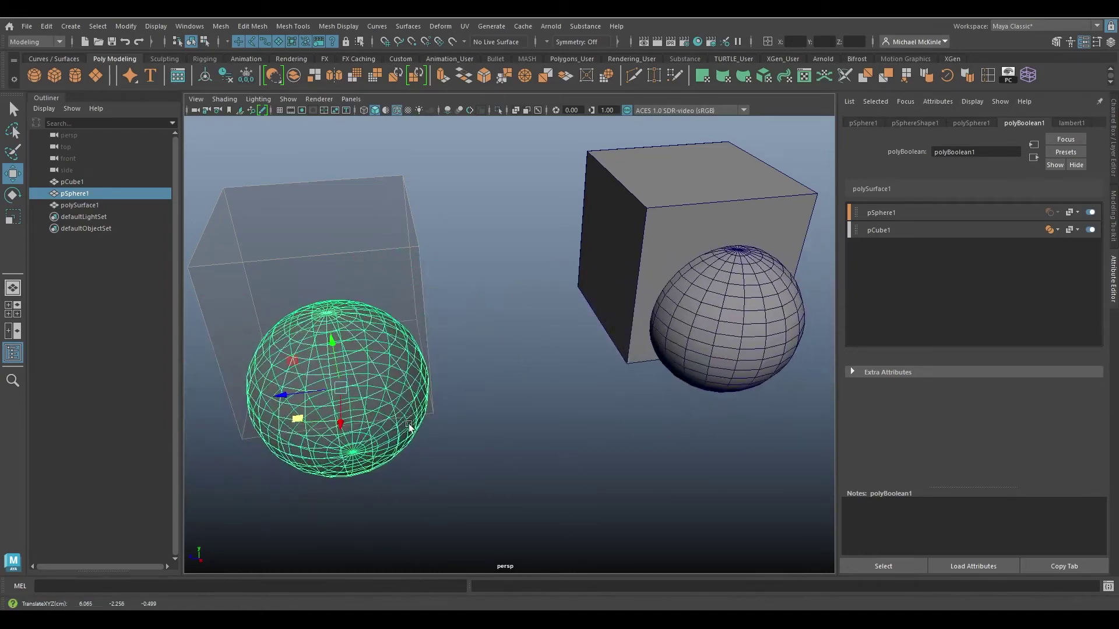
- Rotate and slightly rescale pSphere1, with pCube1's boolean operation set to Difference (B-A)
left_click_drag(410, 426, 416, 355, "alt")
key("e")
left_click_drag(477, 239, 484, 385)
key("r")
mouse_move(426, 284)
left_mouse_down()
mouse_move(369, 298)
mouse_move(458, 300)
mouse_move(431, 304)
left_mouse_up()
left_click_drag(432, 304, 408, 367, "alt")
key("w")
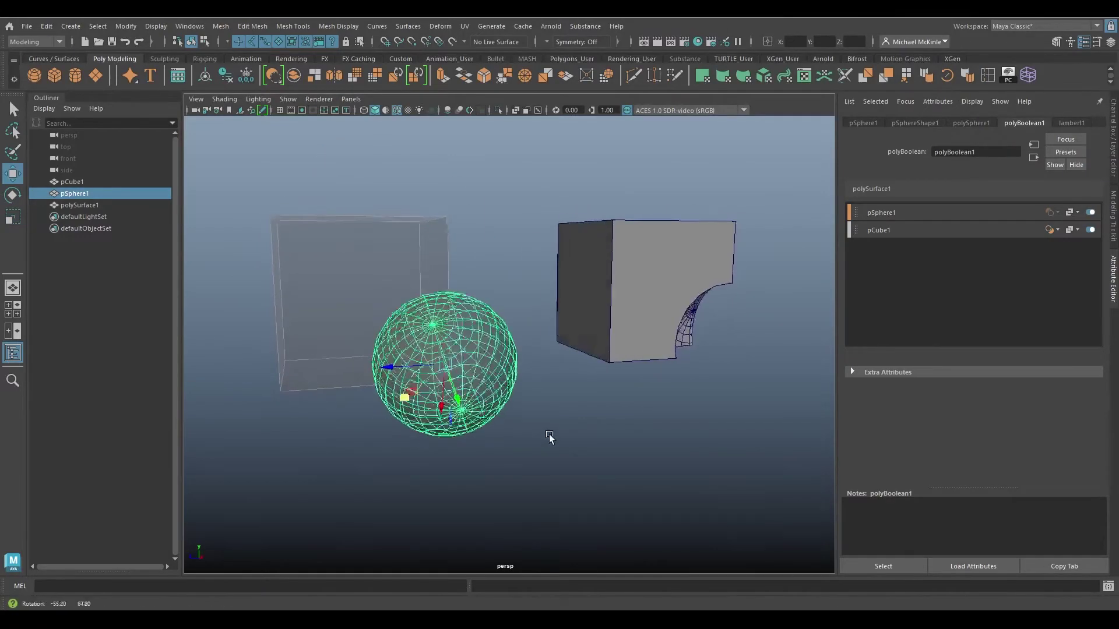
- Move pSphere1 into a side face of the cube and rotate it so its pole points straight into the cavity
left_click_drag(388, 367, 384, 248)
key("e")
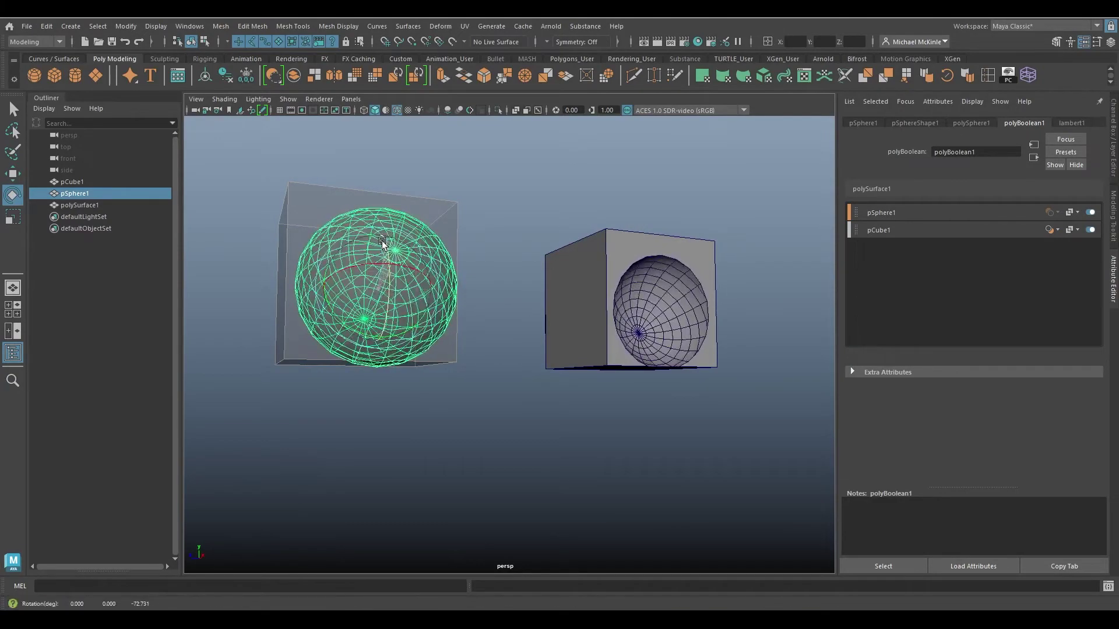
mouse_move(408, 321)
left_mouse_down("alt")
mouse_move(383, 243)
mouse_move(368, 239)
mouse_move(396, 323)
left_mouse_up("alt")
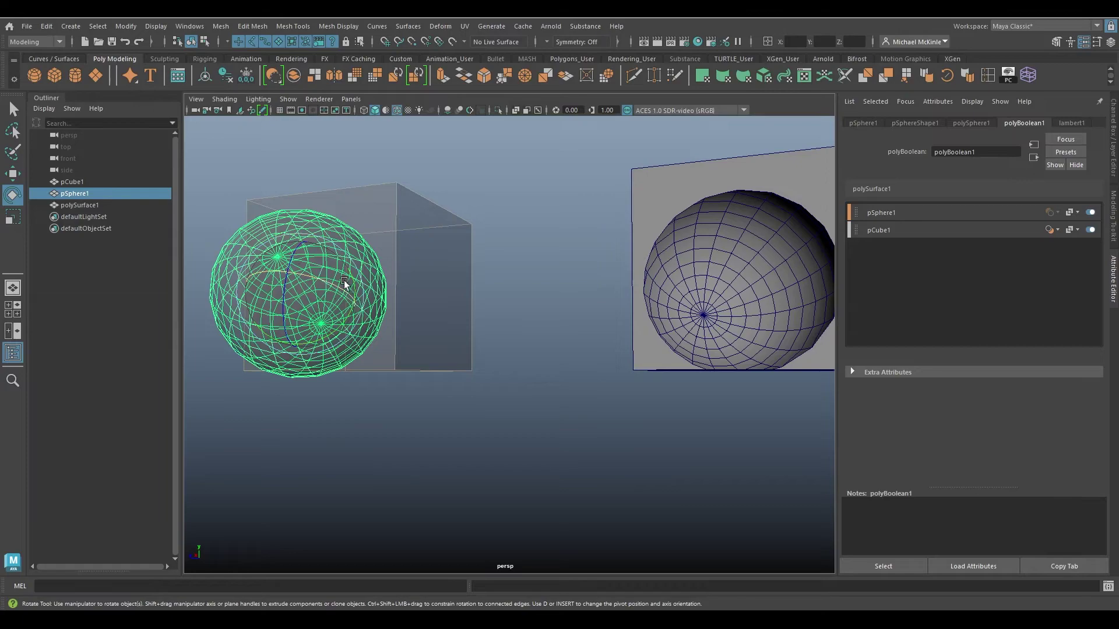
left_click_drag(294, 262, 271, 306)
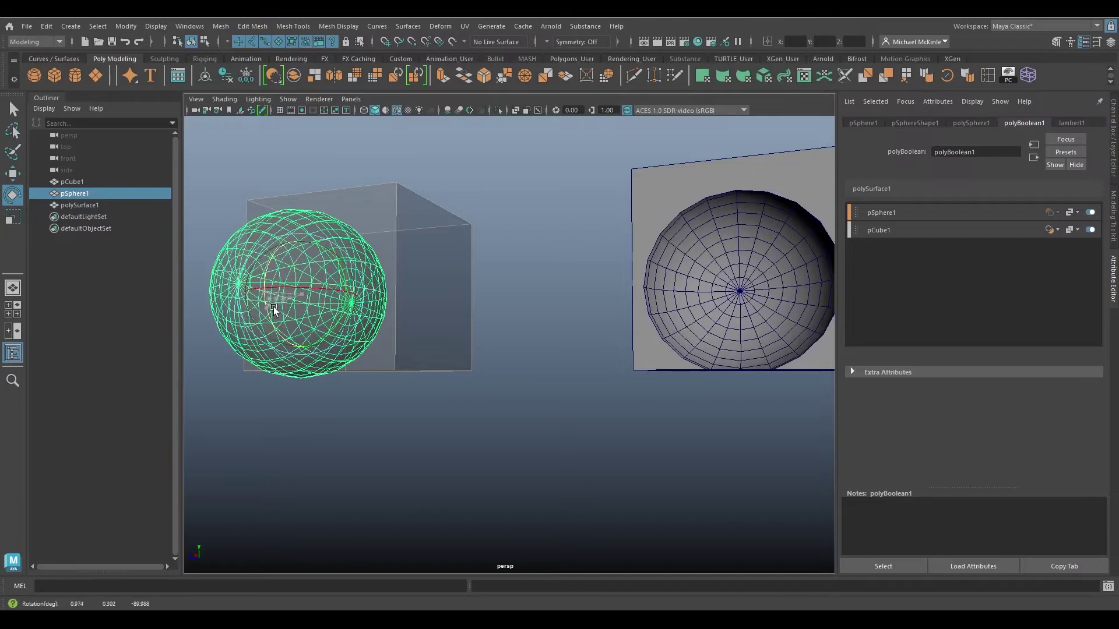
key("w")
left_click_drag(306, 341, 303, 321)
left_click_drag(823, 202, 803, 200, "alt")
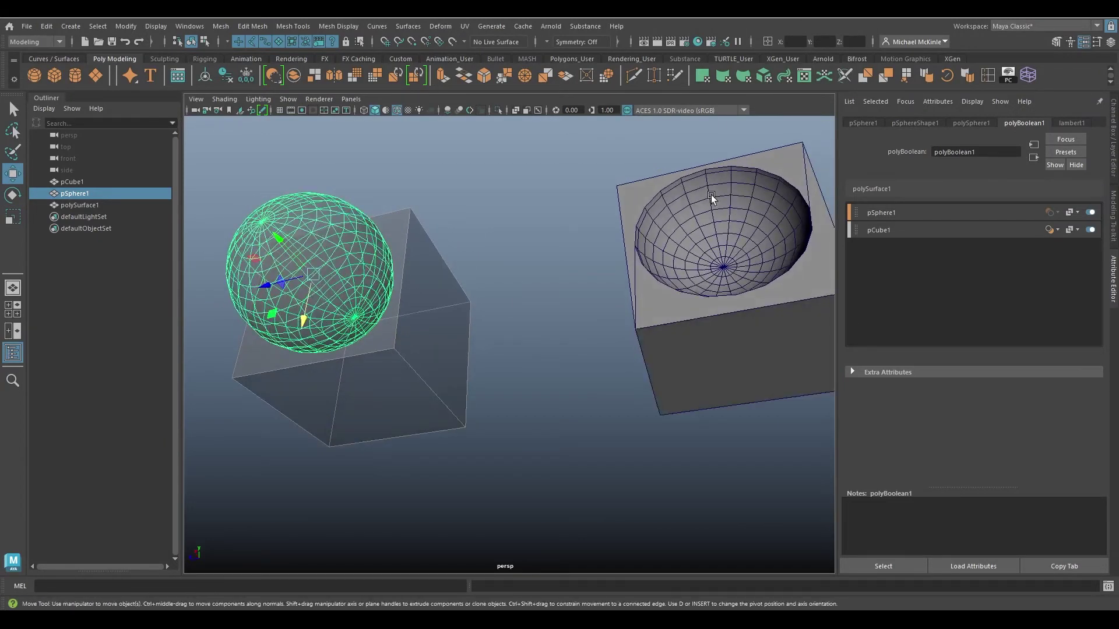
left_click_drag(711, 195, 363, 326, "alt")
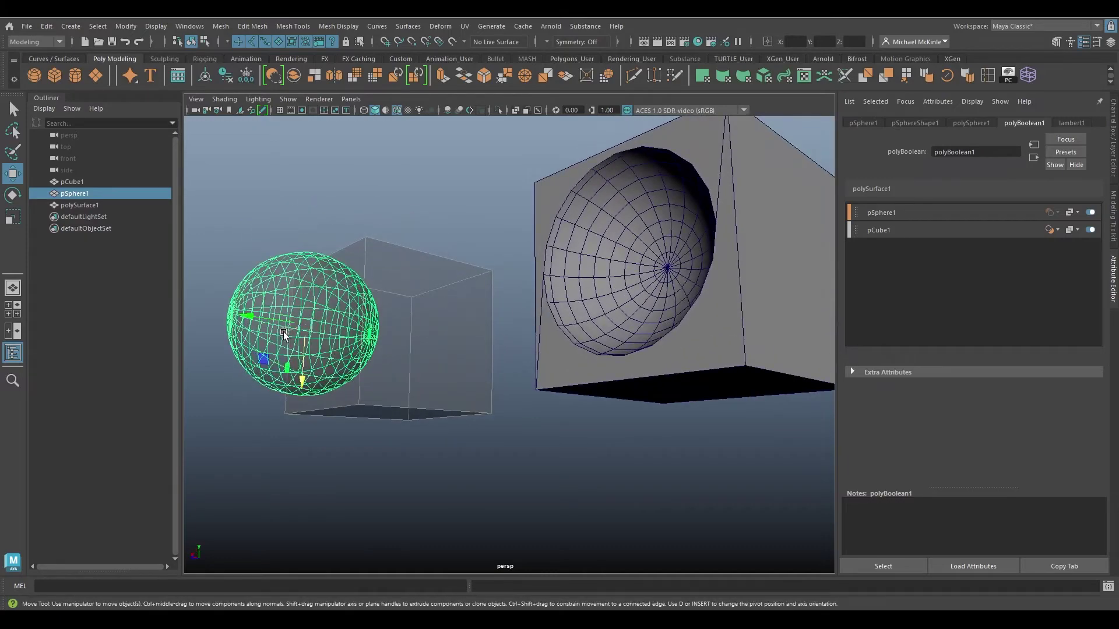
- Rotate pSphere1 so its poles run vertically and move it along its axis within the cube face
key("e")
left_click_drag(259, 304, 317, 324)
key("w")
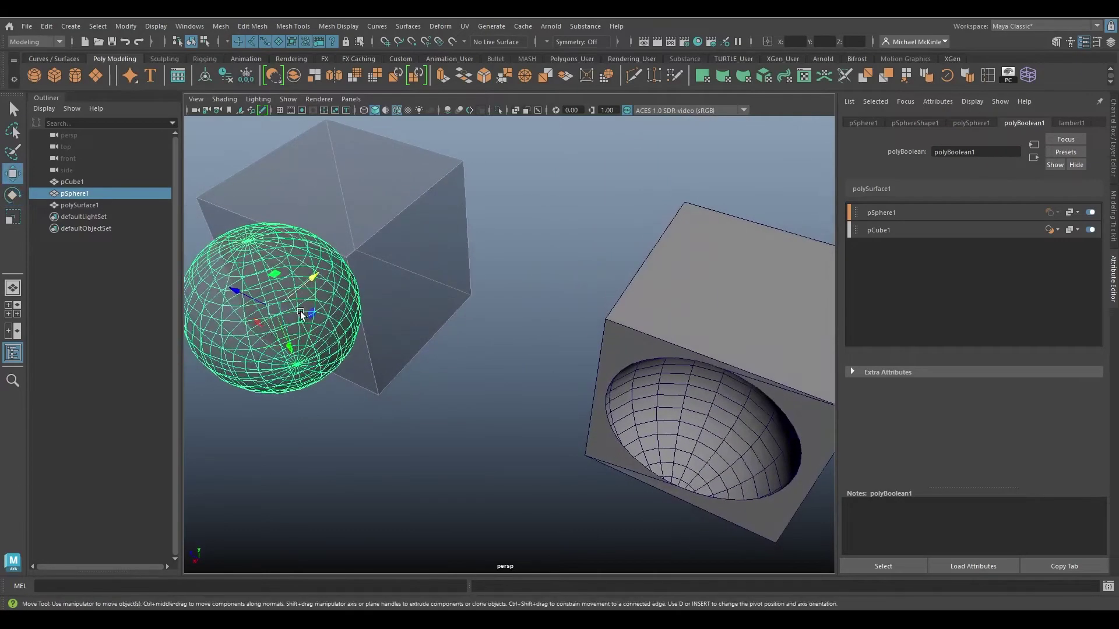
left_click_drag(312, 279, 532, 300)
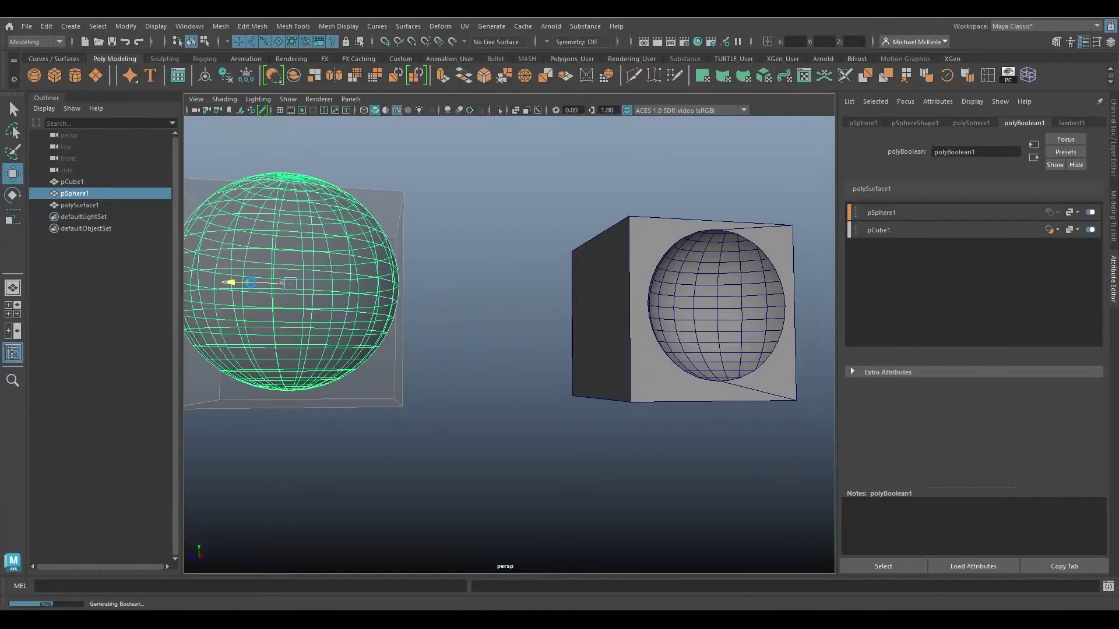
left_click_drag(240, 285, 673, 297, "alt")
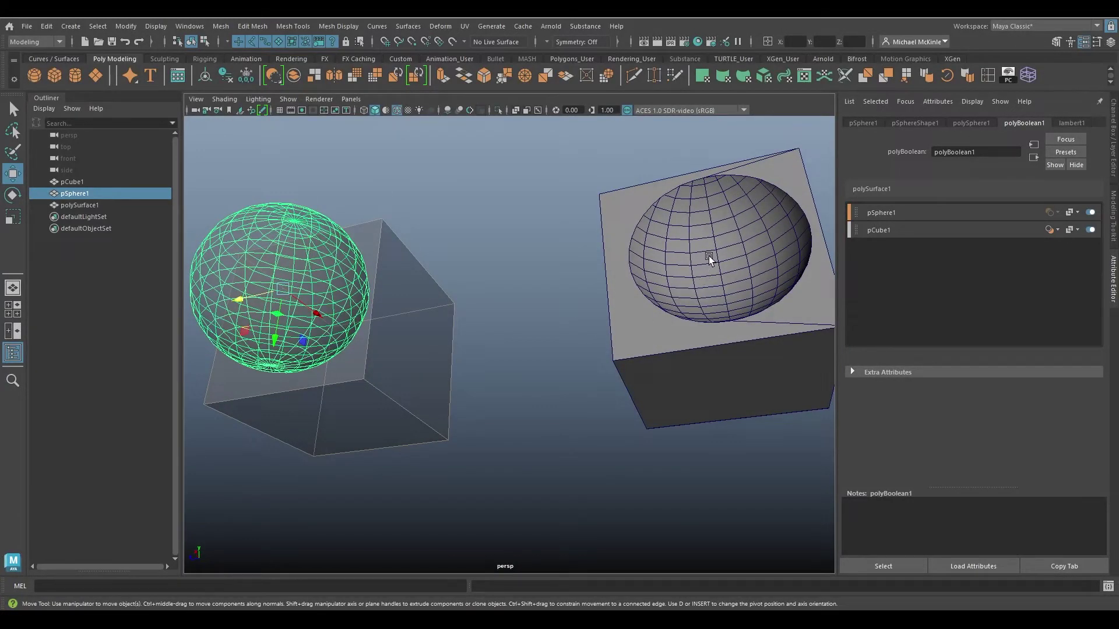
- Move pSphere1 sideways over the cube's edge and examine the open cut in the result mesh
left_click_drag(709, 258, 324, 367, "alt")
left_click_drag(277, 312, 365, 292)
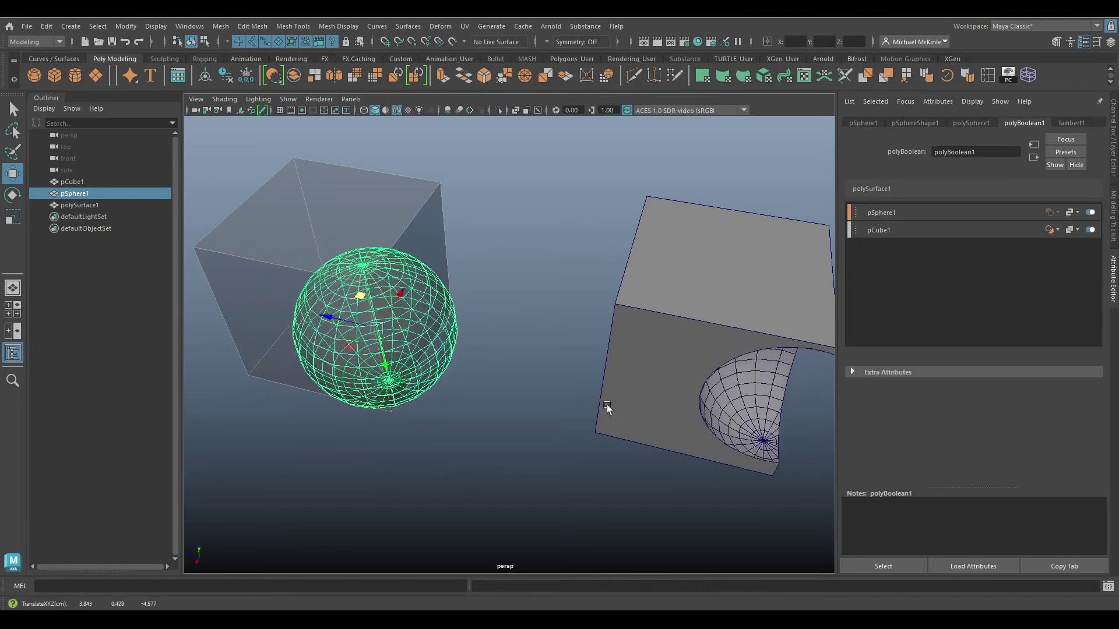
middle_click_drag(782, 441, 667, 359, "alt")
right_click_drag(666, 360, 812, 358, "alt")
left_click_drag(812, 358, 585, 367, "alt")
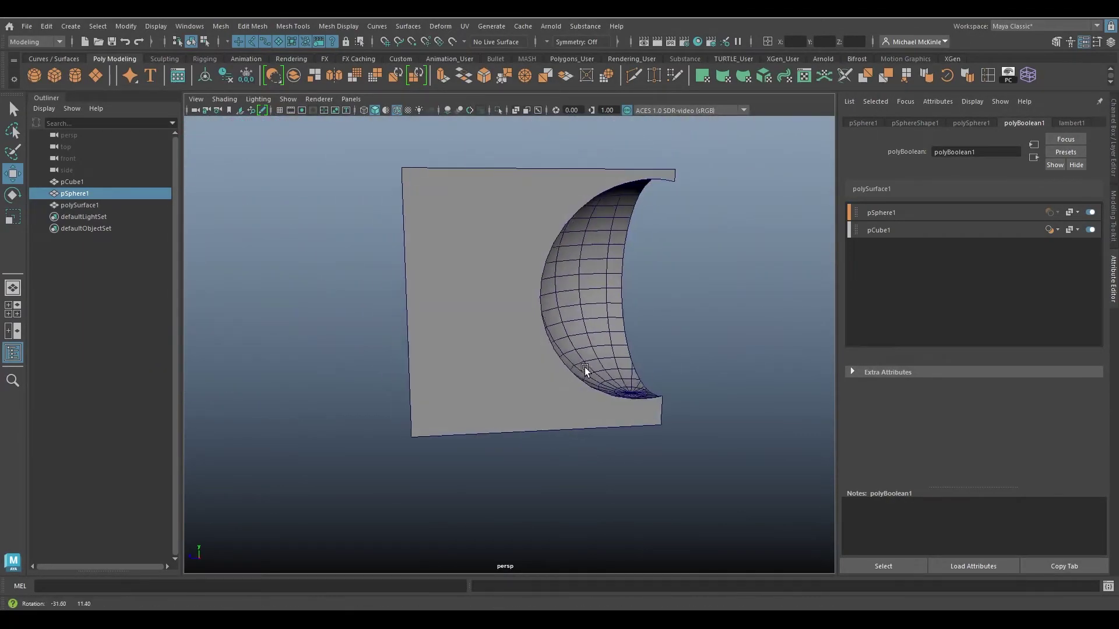
right_click_drag(585, 367, 517, 345, "alt")
middle_click_drag(517, 345, 572, 343, "alt")
left_click_drag(572, 344, 522, 344, "alt")
- Reposition pSphere1 to carve into the cube's corner and activate the Rotate tool
left_click_drag(271, 282, 245, 260, "alt")
left_click_drag(268, 353, 280, 408)
key("e")
middle_click_drag(625, 395, 607, 362, "alt")
right_click_drag(607, 362, 761, 338, "alt")
left_click_drag(761, 338, 694, 309, "alt")
middle_click_drag(694, 310, 632, 378, "alt")
right_click_drag(633, 380, 541, 310, "alt")
- Examine the faces bordering the spherical cut on polySurface1 in component mode and return it to Object Mode
left_click(482, 339)
left_click_drag(603, 400, 608, 330, "alt")
key("q")
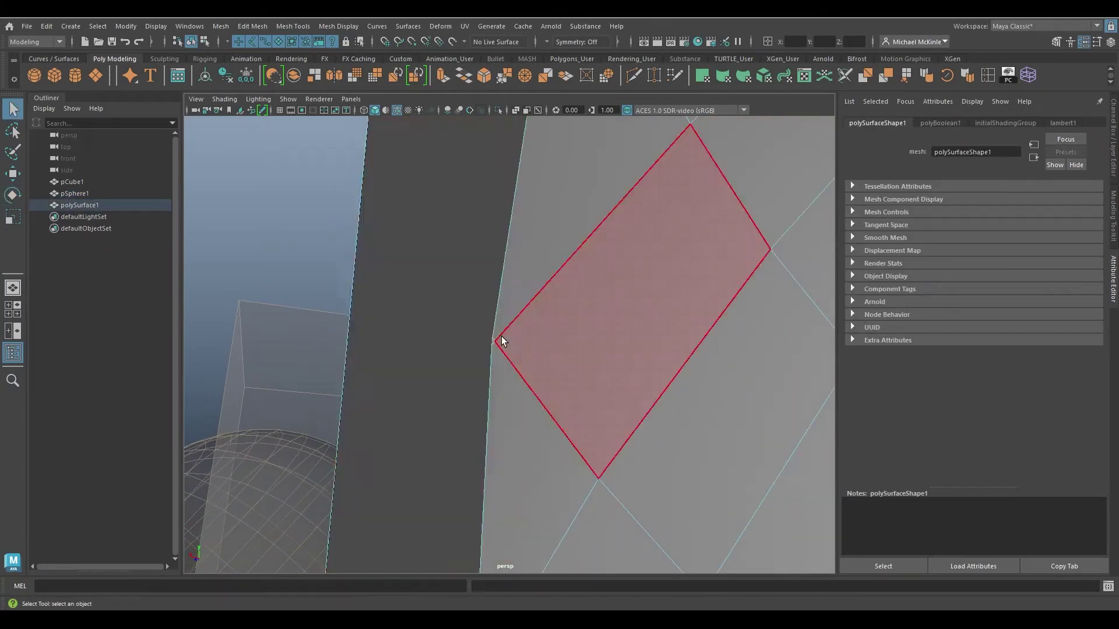
right_click_drag(524, 335, 314, 306, "alt")
left_click_drag(583, 344, 638, 292, "alt")
right_click_drag(638, 292, 614, 280, "alt")
left_click_drag(614, 280, 661, 310, "alt")
key("w")
left_click_drag(534, 323, 658, 291, "alt")
right_click_drag(658, 291, 443, 262, "alt")
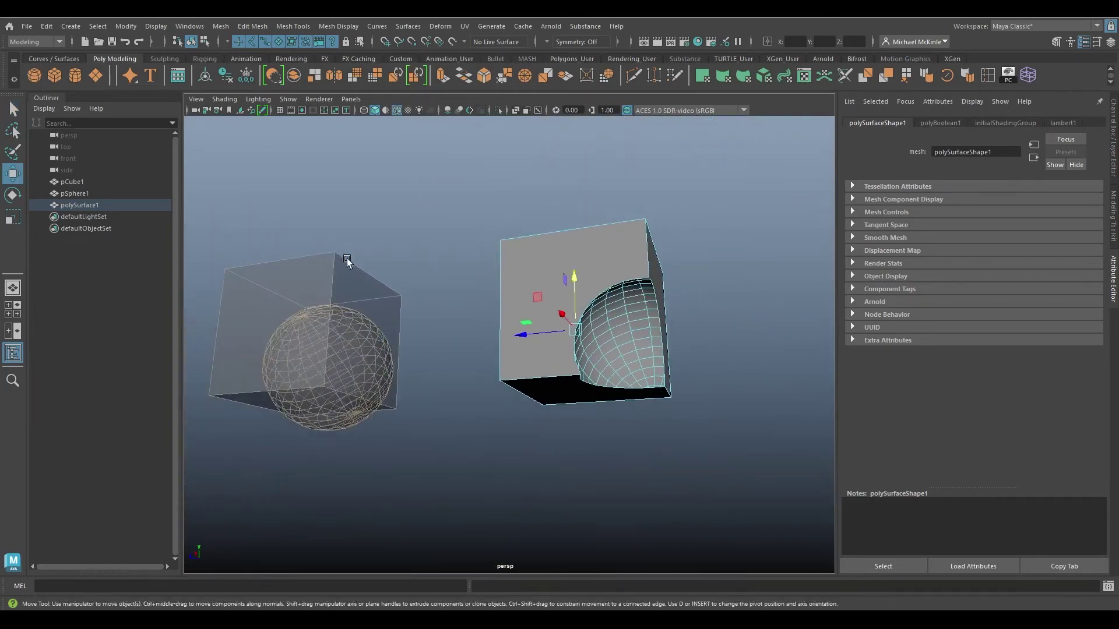
right_click_drag(348, 259, 394, 247)
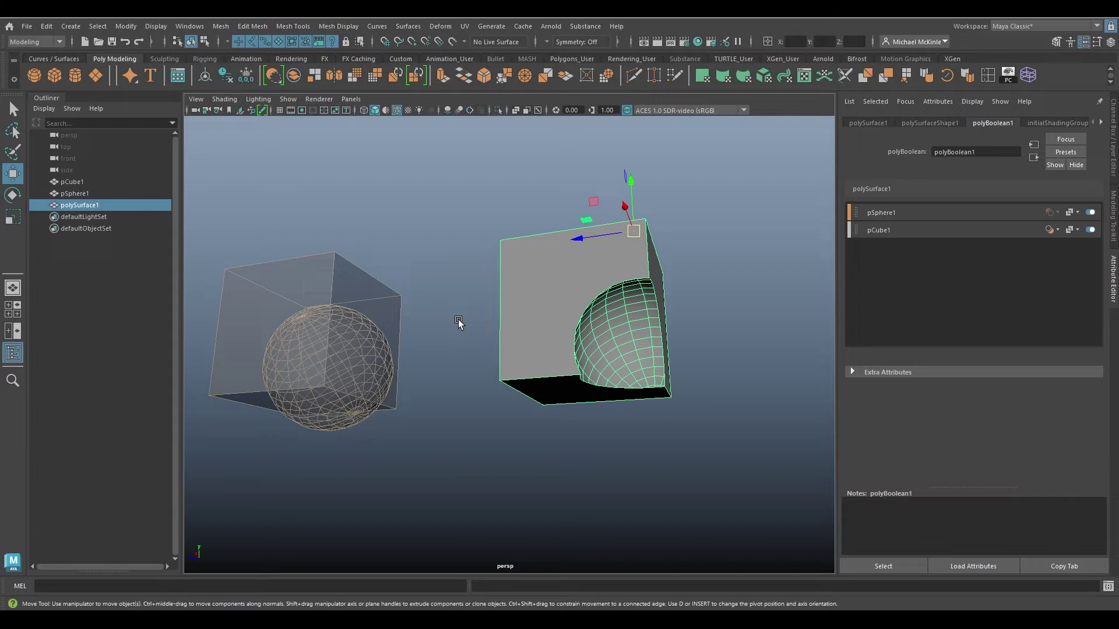
left_click_drag(571, 309, 636, 298, "alt")
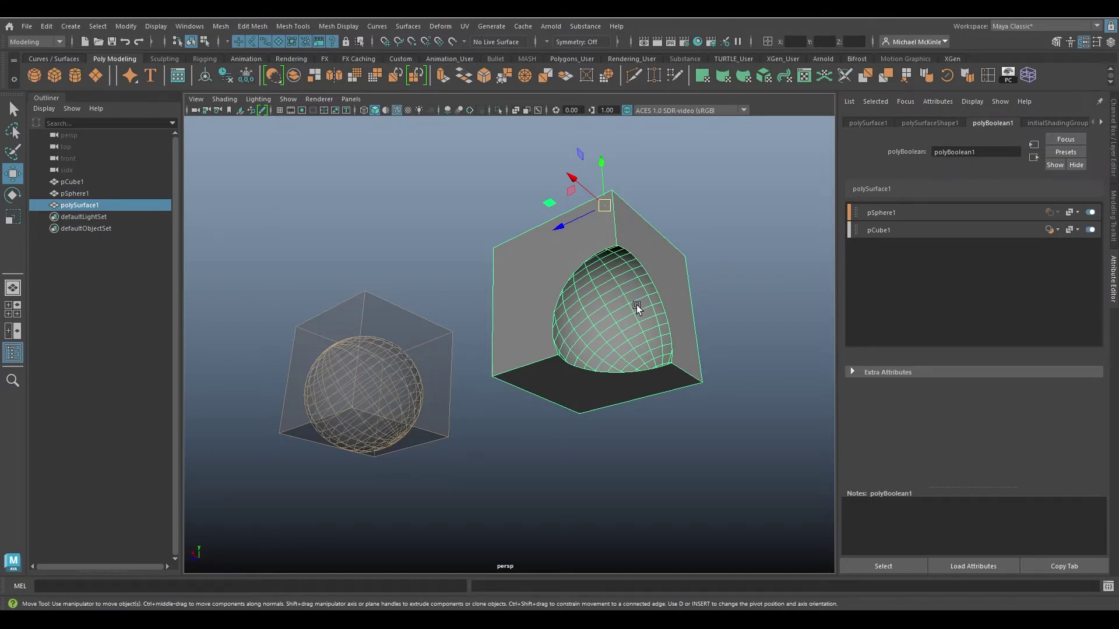
- Remove pCube1 from polyBoolean1's input stack
left_click(911, 229)
right_click(912, 230)
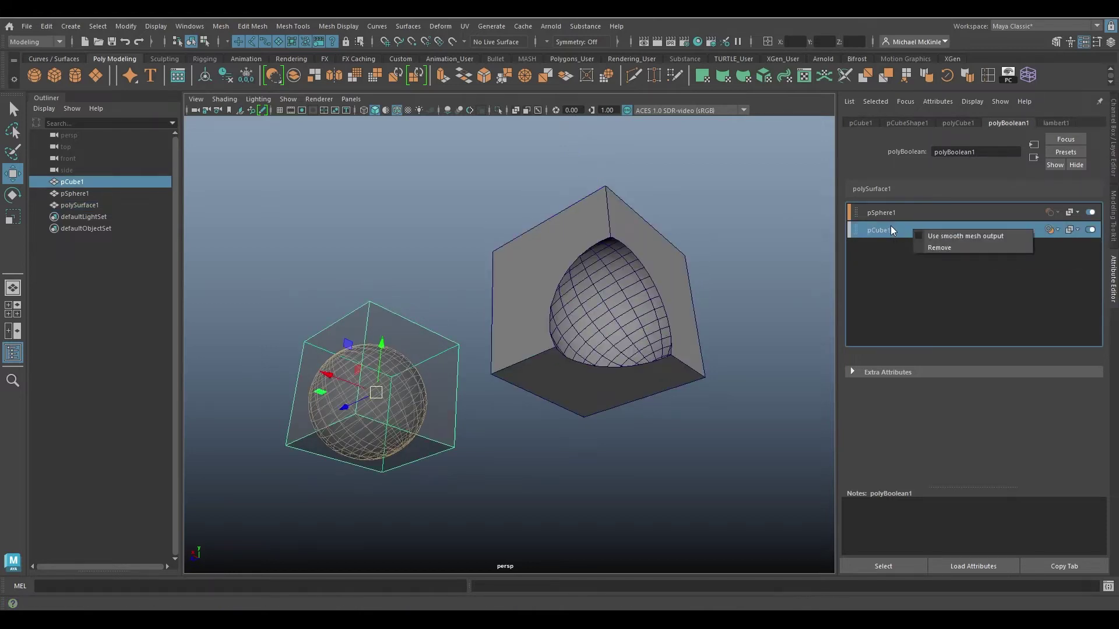
left_click(961, 247)
left_click_drag(583, 303, 527, 320, "alt")
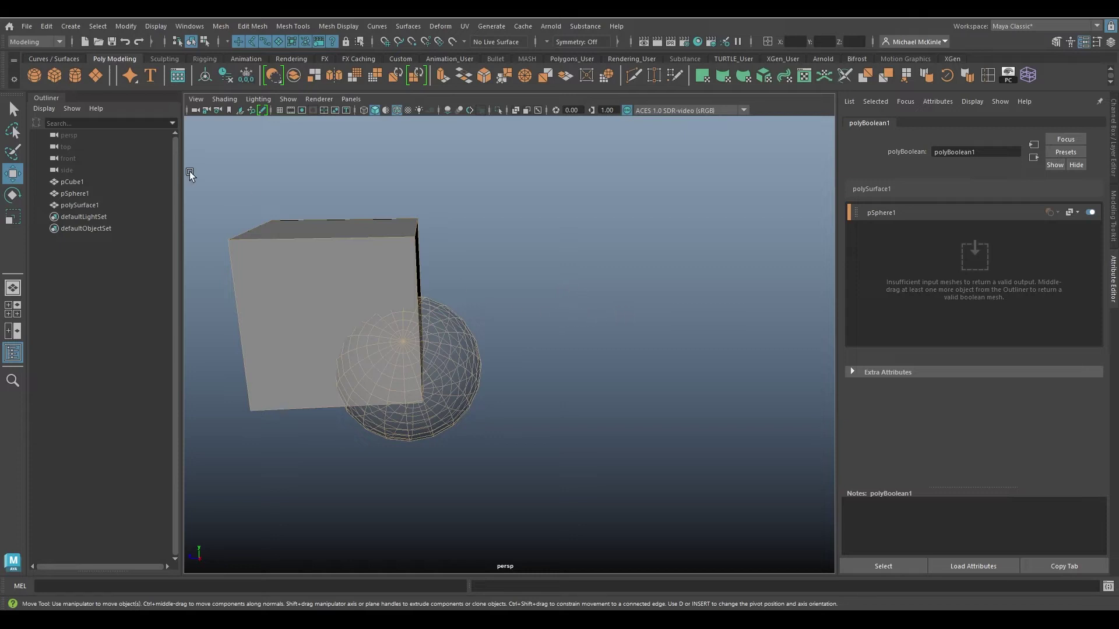
- Create a polygon cylinder, move it beside the cube's upper edge, and scale it uniformly to about 3.87
left_click(75, 76)
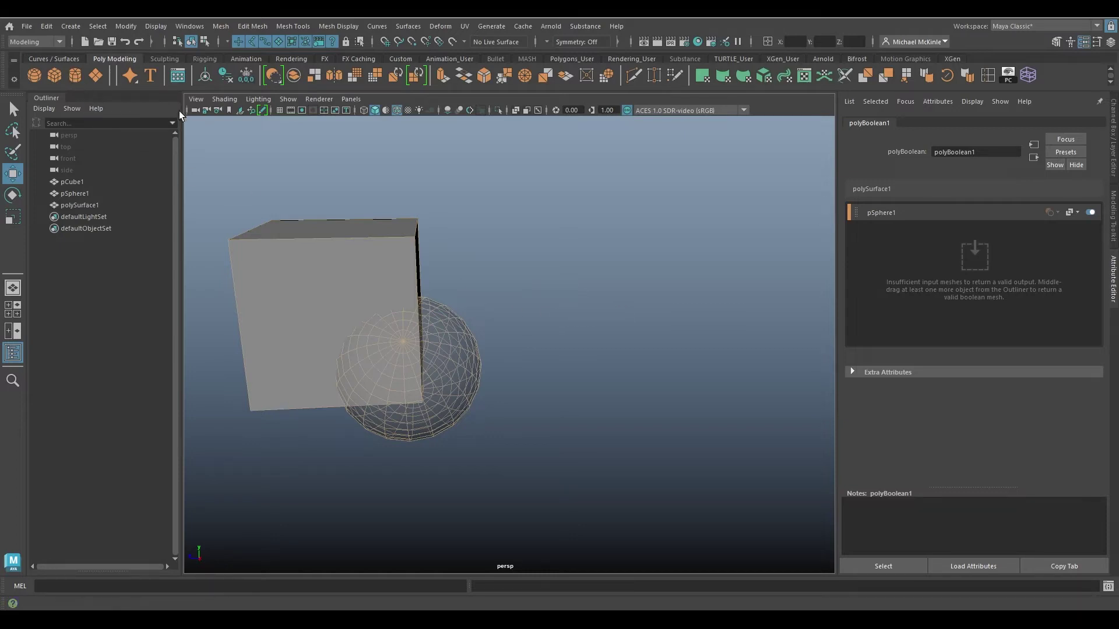
left_click_drag(297, 268, 398, 170)
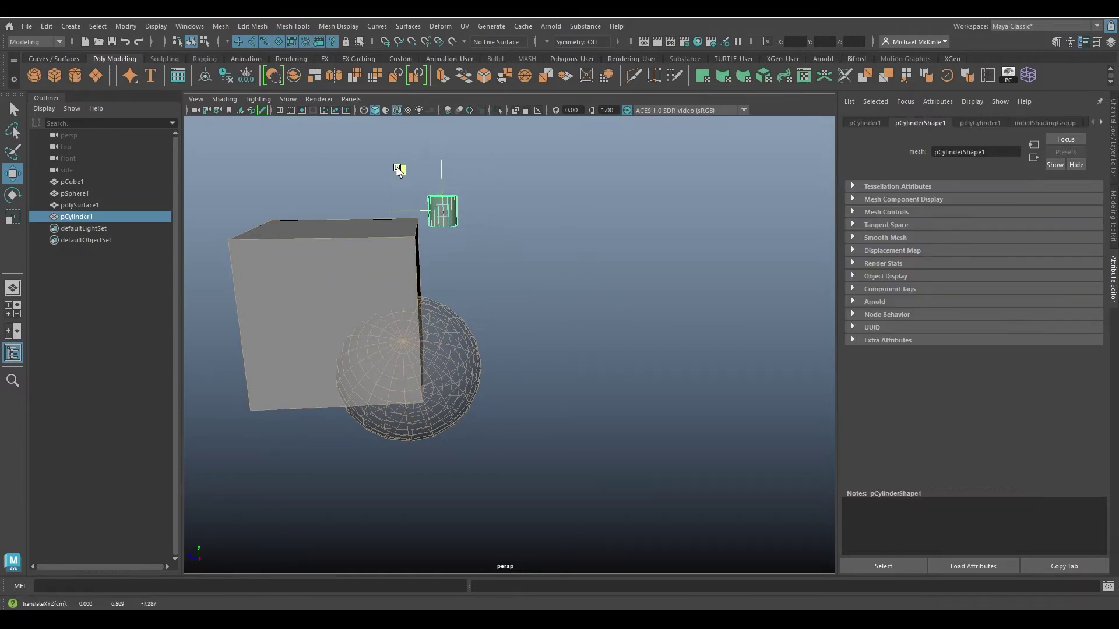
key("r")
left_click_drag(473, 204, 514, 212, "alt")
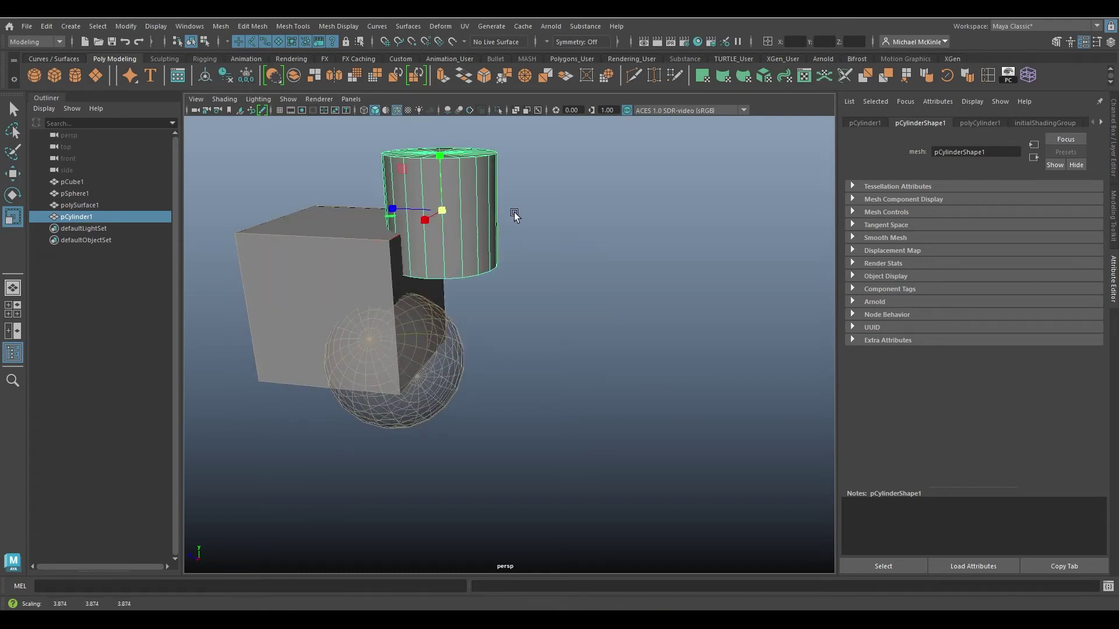
key("w")
- Display pSphere1's boolean stack and add pCylinder1 to it as a second input
left_click(74, 193)
middle_click_drag(75, 218, 1030, 278)
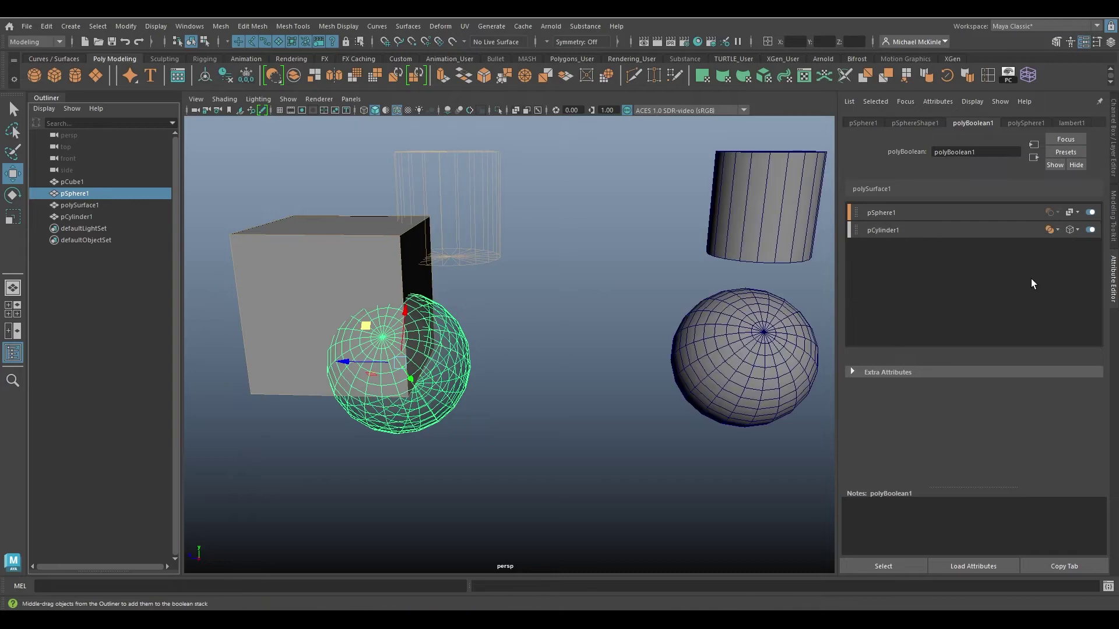
left_click_drag(758, 314, 614, 309, "alt")
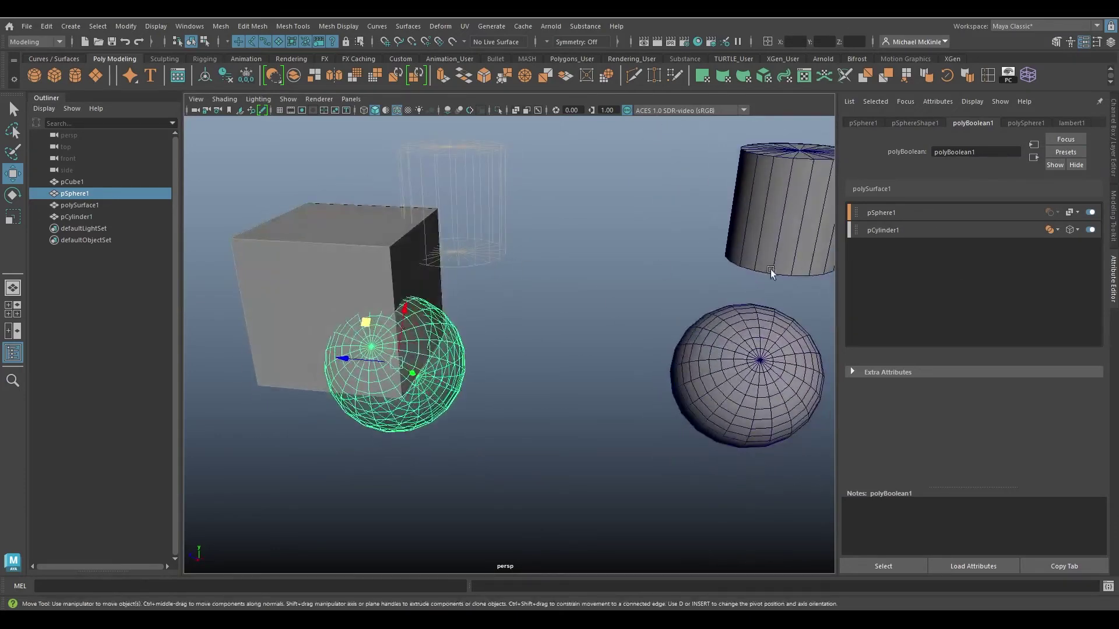
- Select the cube, cylinder and sphere in turn to compare the removed cube with the current boolean inputs
left_click(72, 182)
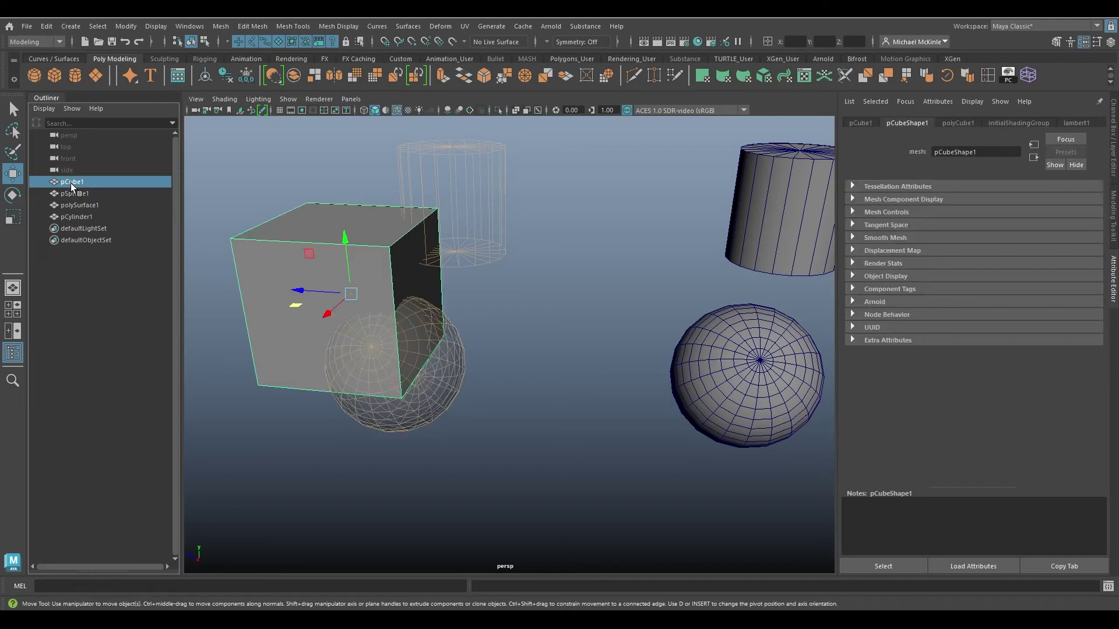
left_click(73, 217)
left_click(427, 257)
left_click(448, 377)
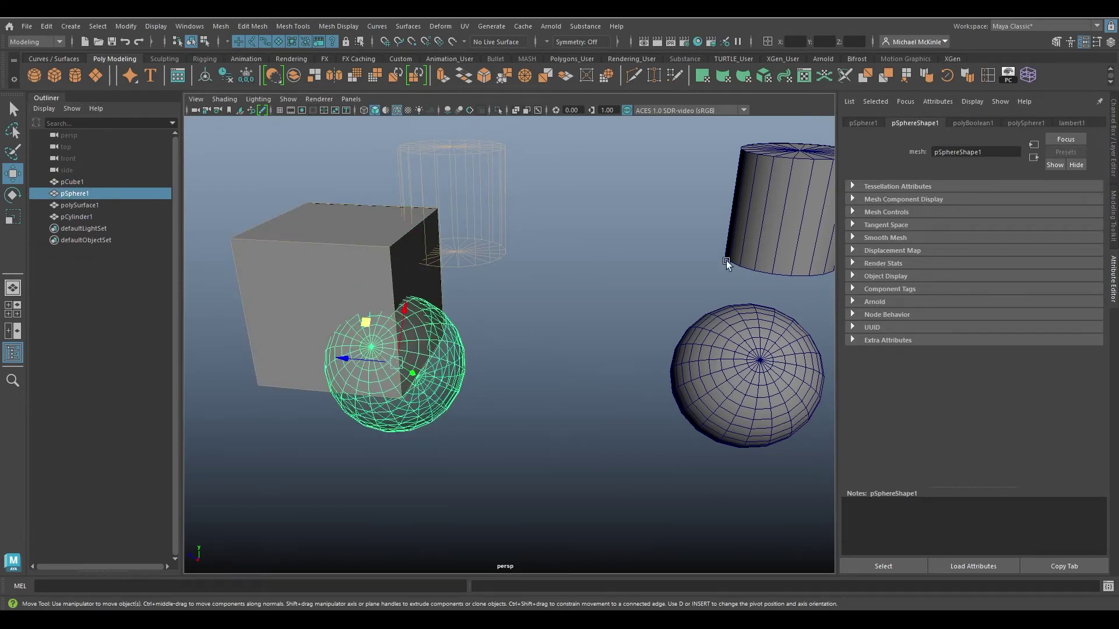
- Display polyBoolean1's input stack and add pCube1 to it as the last input
left_click(979, 123)
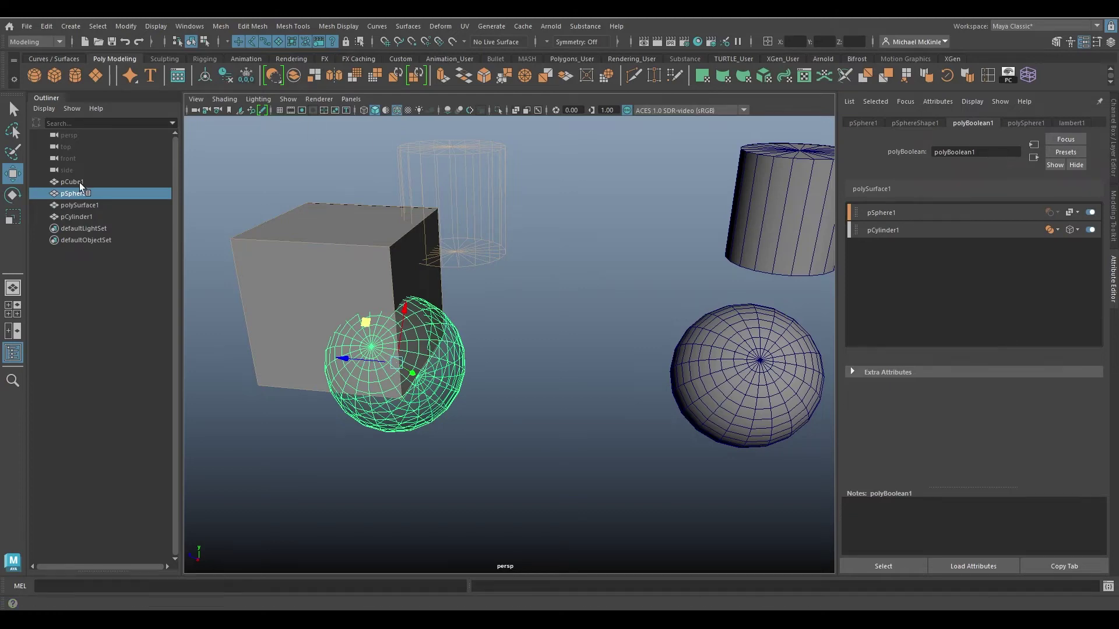
middle_click_drag(79, 183, 964, 309)
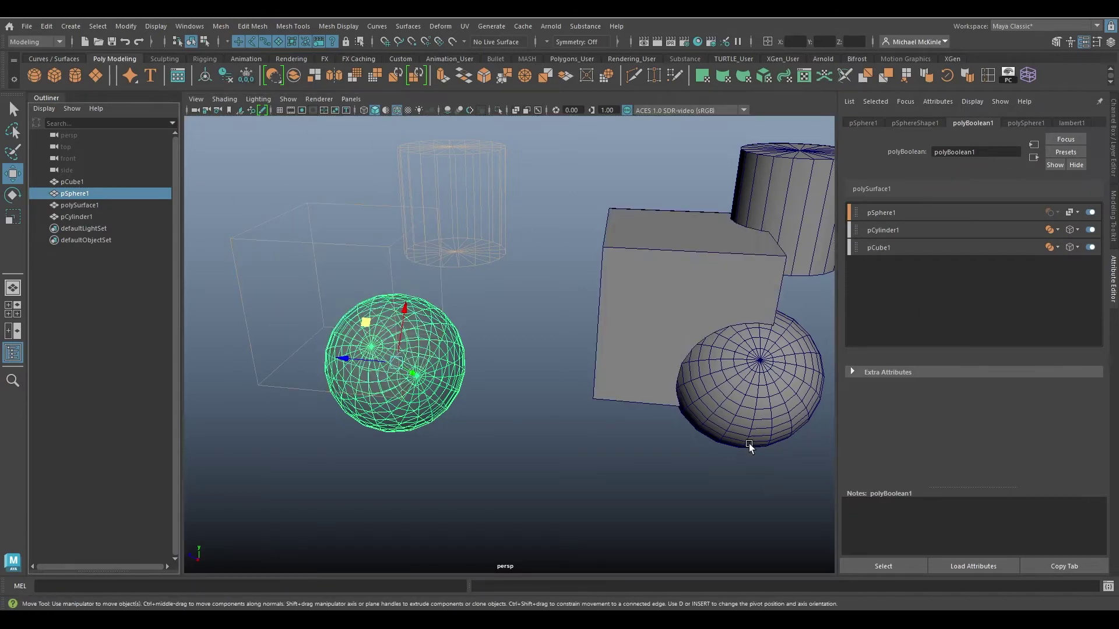
left_click_drag(743, 344, 554, 324, "alt")
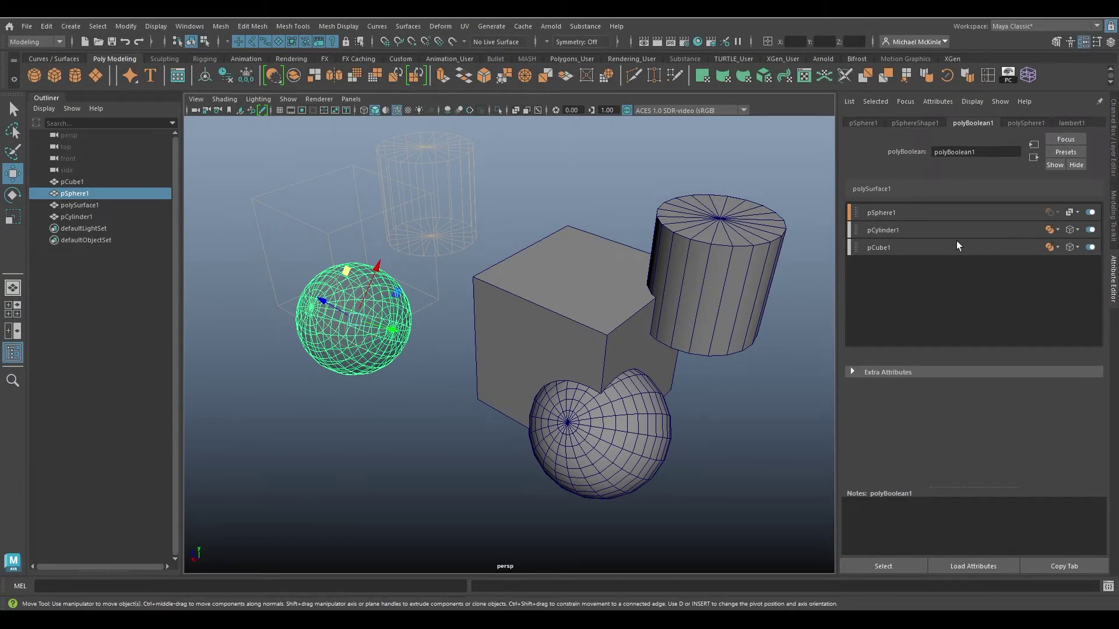
- Move pCube1 to the top of the boolean stack, above pSphere1 and pCylinder1
left_click_drag(857, 247, 889, 233)
left_click(856, 213)
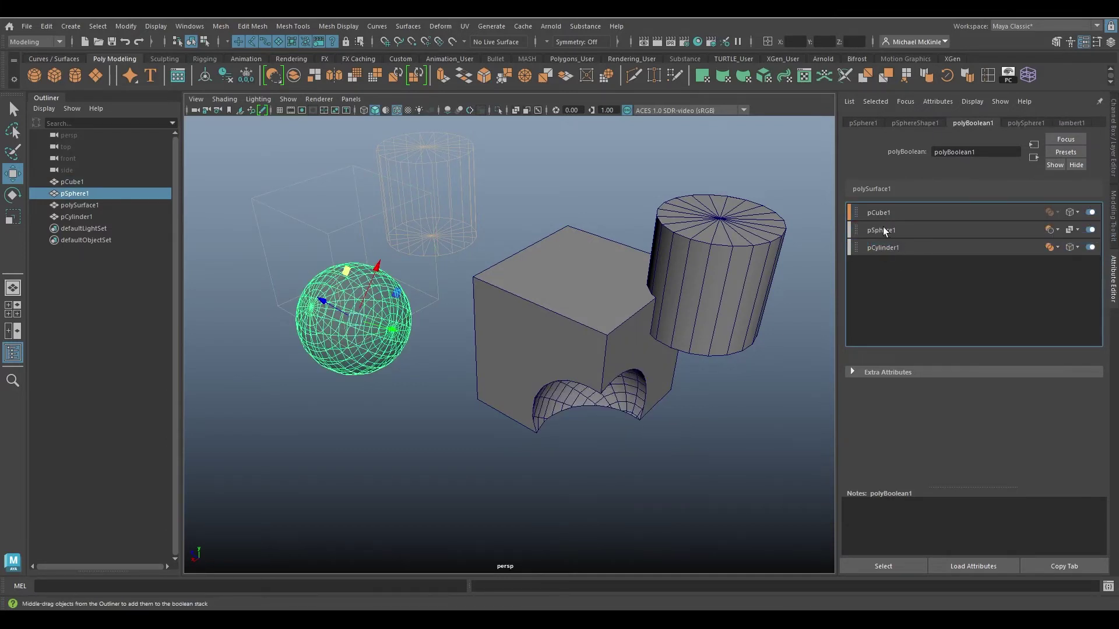
left_click(1056, 231)
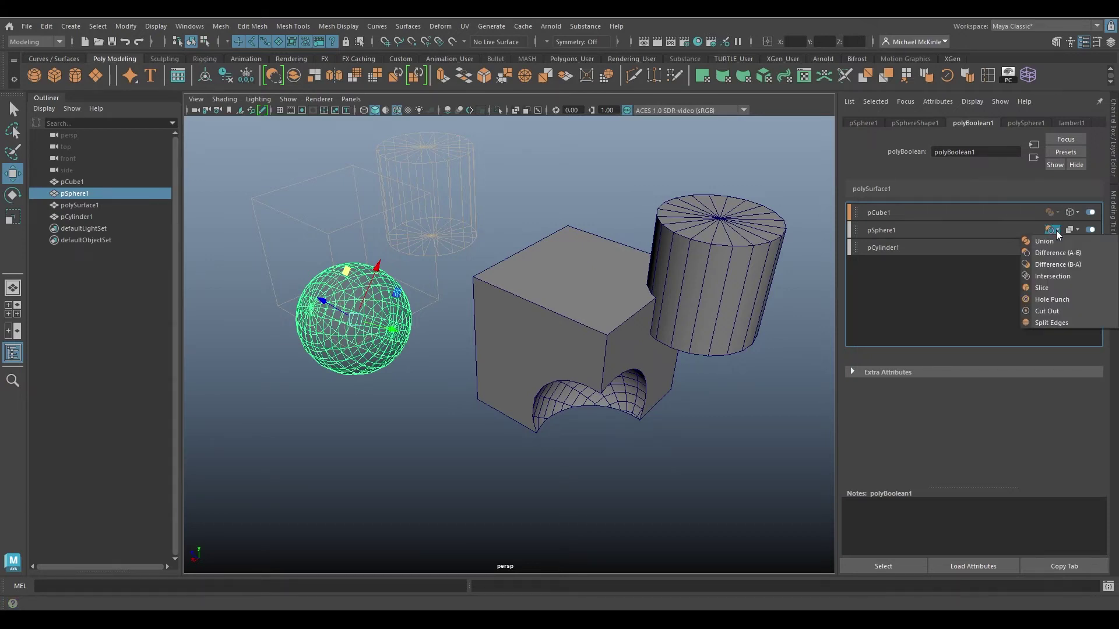
left_click(855, 229)
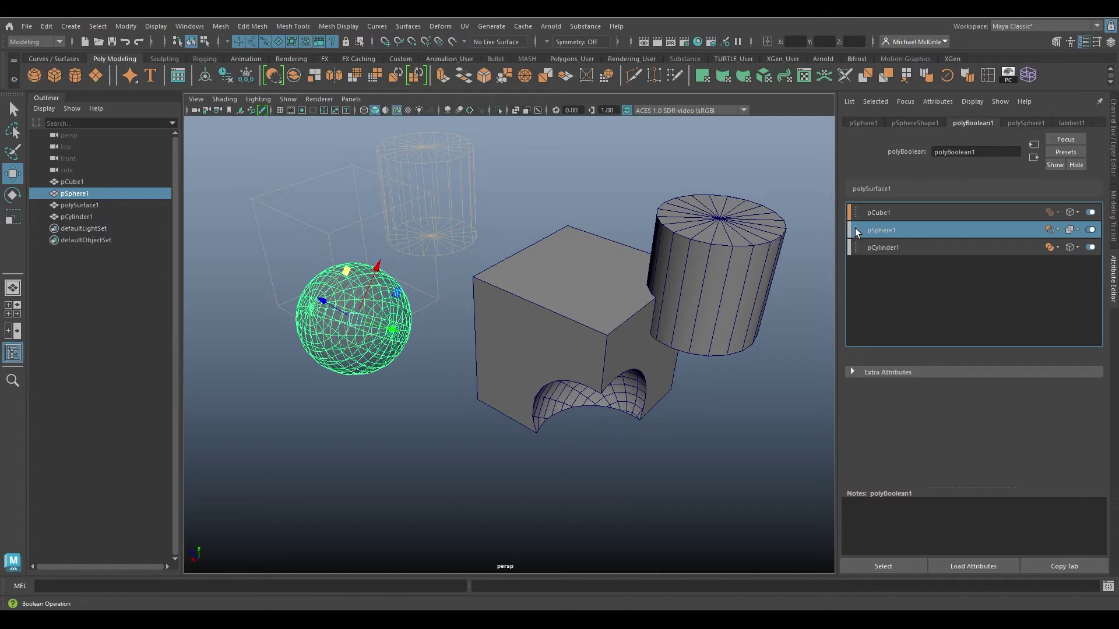
mouse_move(855, 228)
left_mouse_down()
mouse_move(857, 251)
mouse_move(889, 247)
mouse_move(856, 224)
left_mouse_up()
left_click(856, 216)
left_click(856, 247)
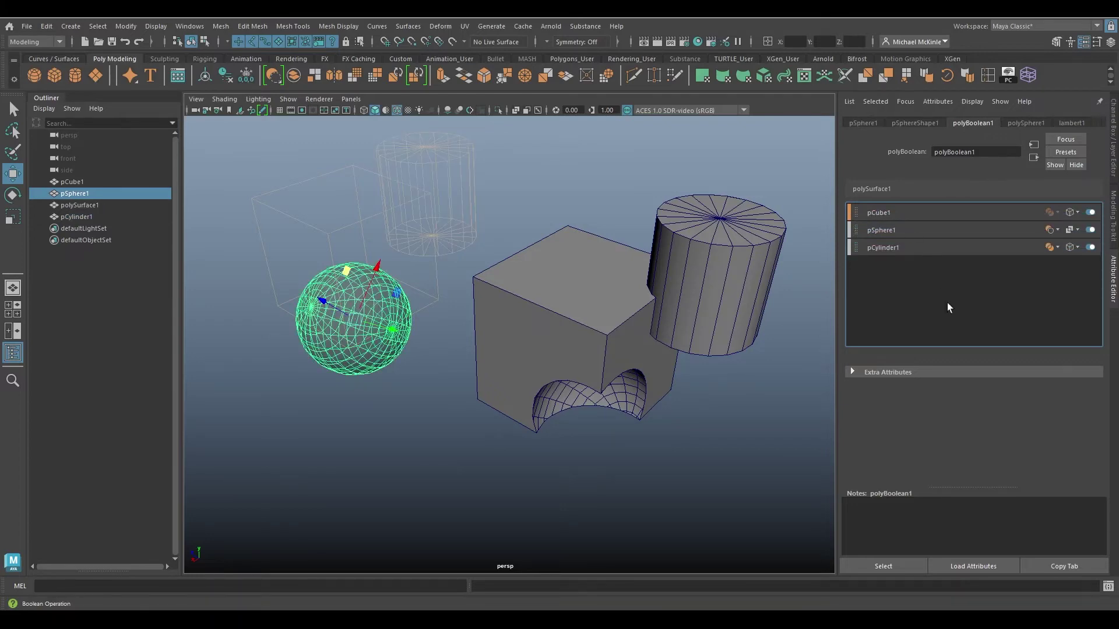
- Set pSphere1's boolean operation to Difference (A-B) in the stack
left_click_drag(656, 373, 651, 317, "alt")
middle_click_drag(656, 335, 601, 345, "alt")
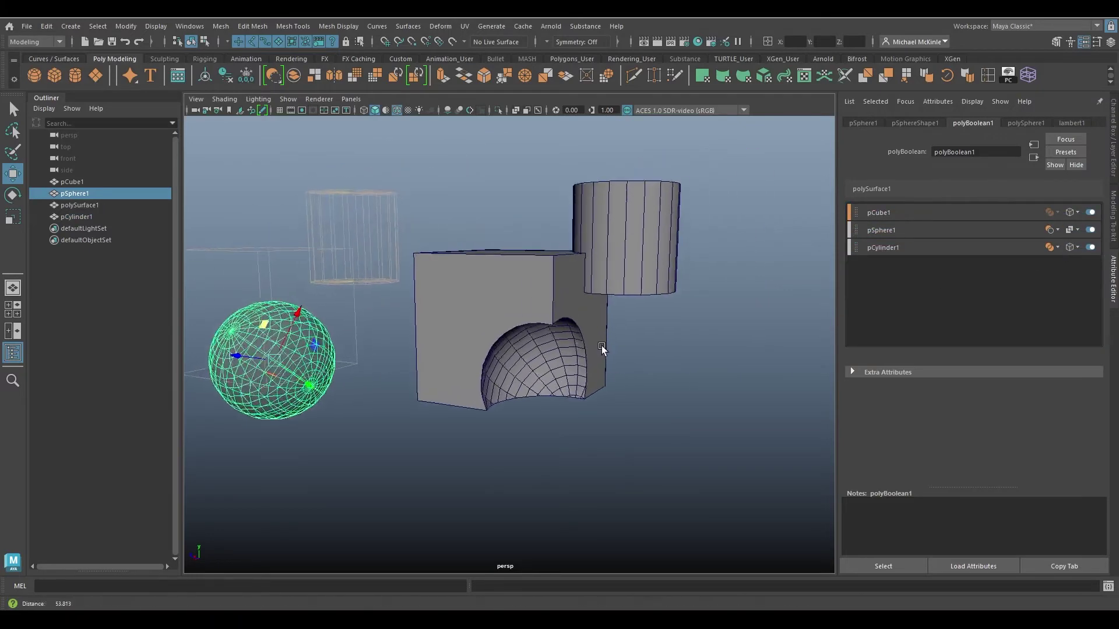
right_click_drag(601, 345, 682, 326, "alt")
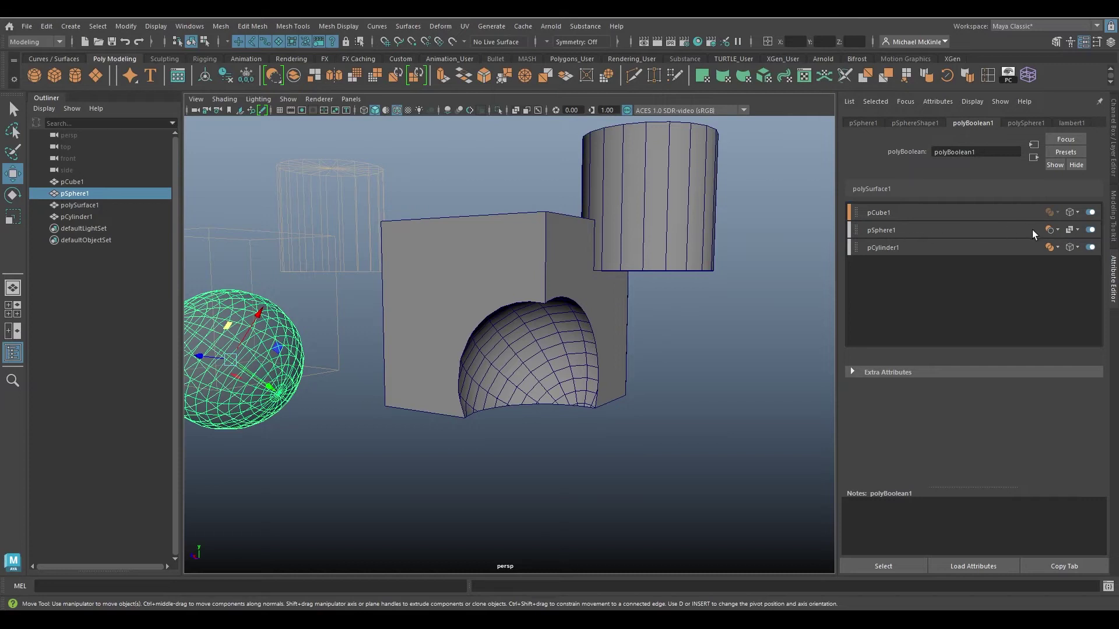
left_click(1055, 229)
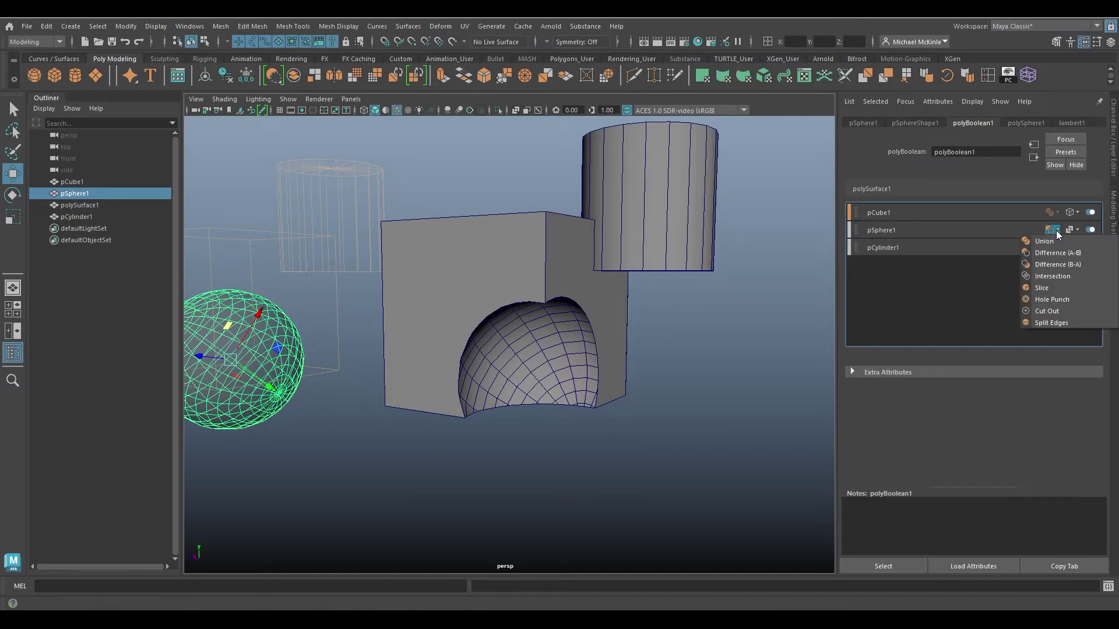
left_click(1083, 253)
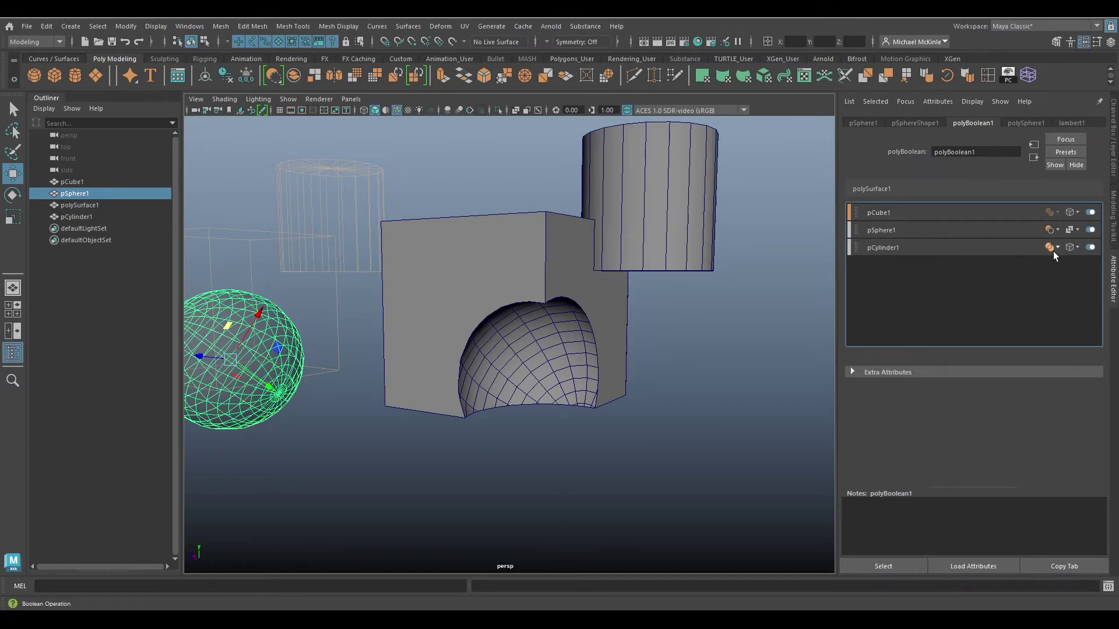
- Set pCylinder1's boolean operation to Intersection and inspect the resulting mesh
left_click(1054, 247)
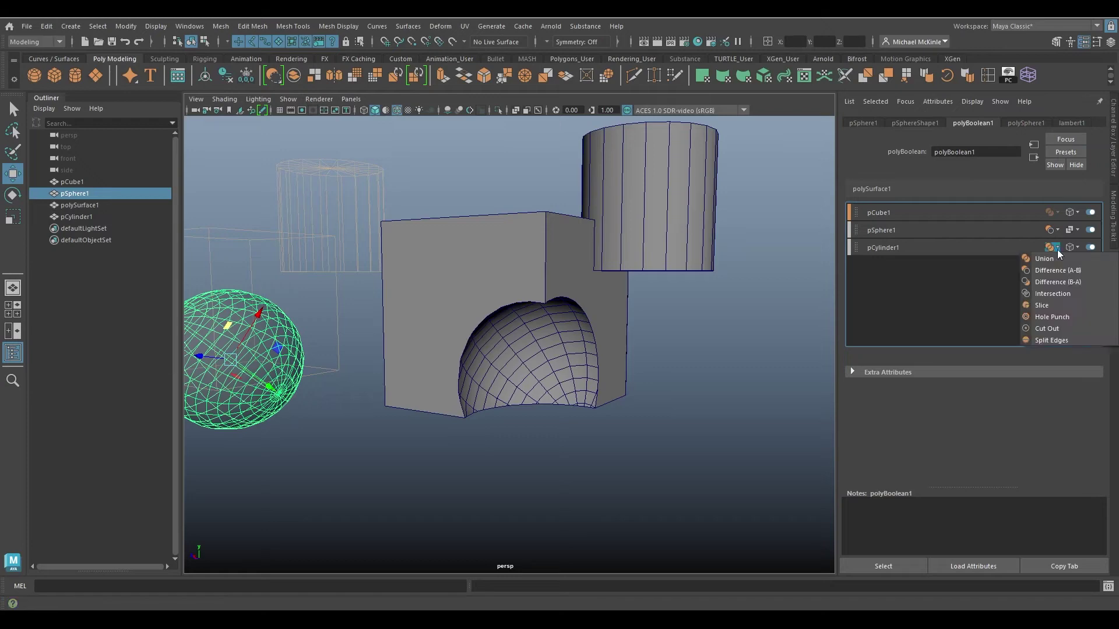
left_click_drag(708, 250, 823, 297, "alt")
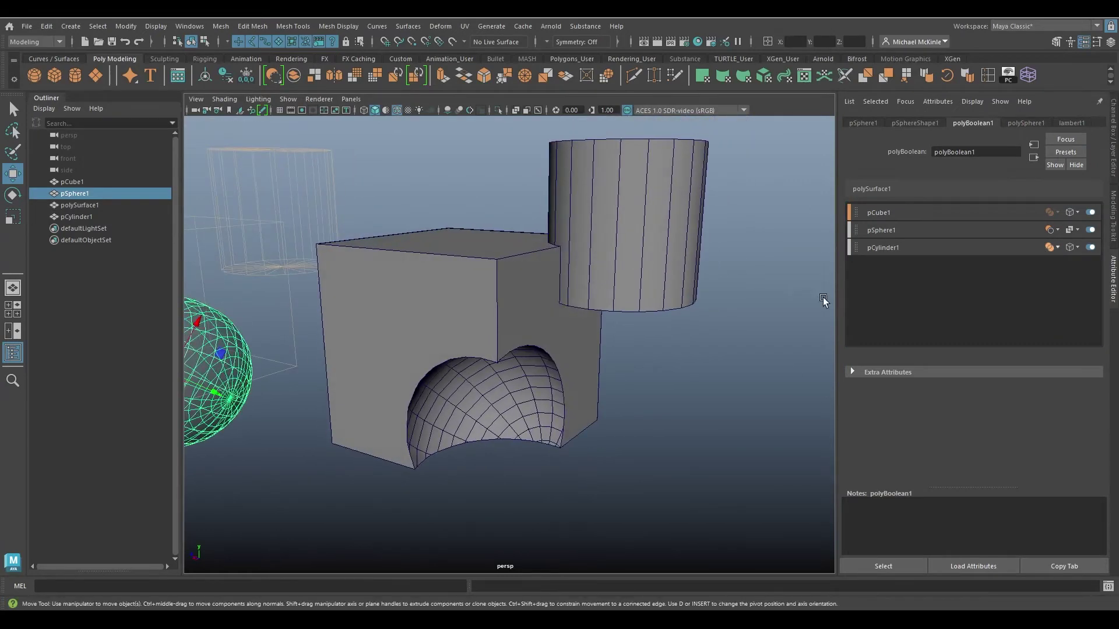
left_click(1053, 246)
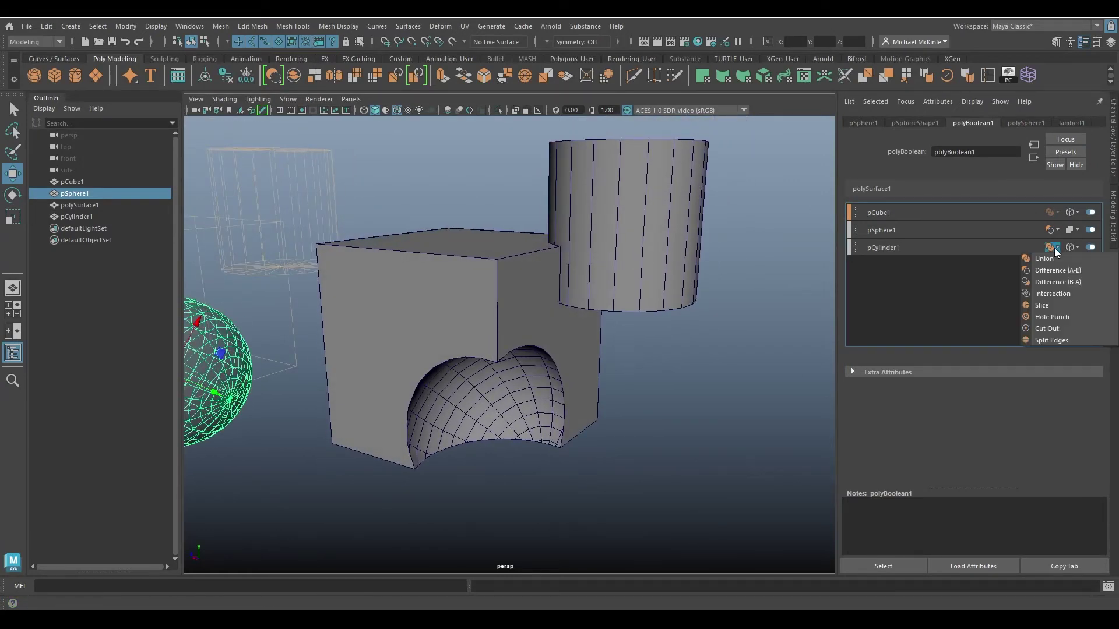
left_click(1055, 292)
left_click_drag(588, 347, 781, 363, "alt")
left_click_drag(729, 291, 757, 291, "alt")
left_click_drag(365, 282, 400, 244, "alt")
- Move pCylinder1 down into the cube and sphere, to about 0.933, 0.106, -4.878
left_click(403, 341)
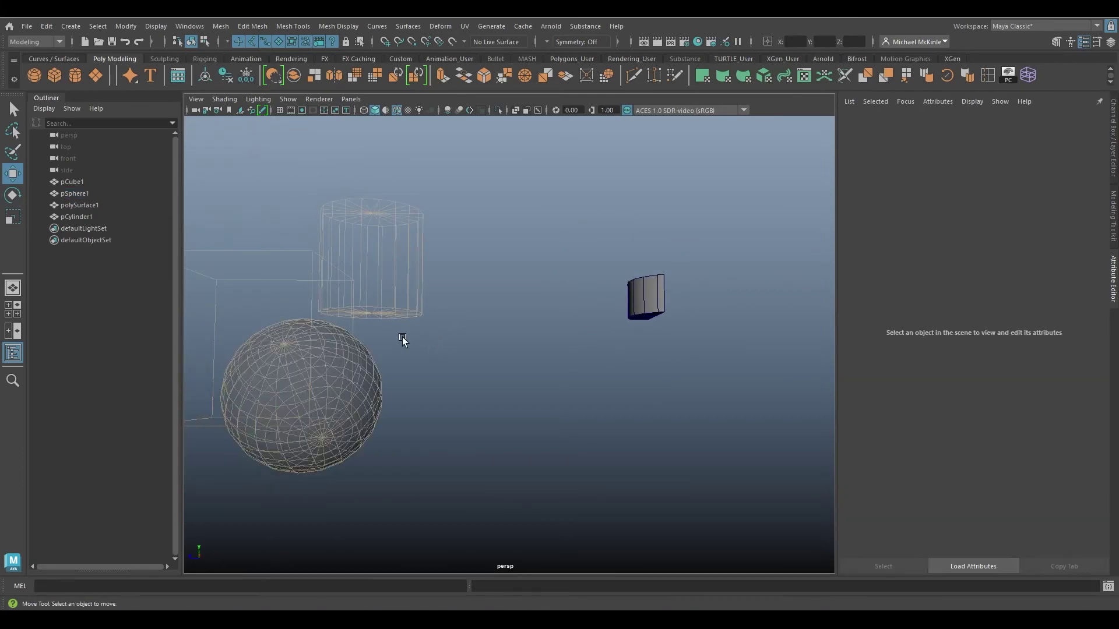
left_click_drag(404, 341, 472, 276, "alt")
left_click_drag(541, 327, 486, 348, "alt")
left_click(459, 226)
left_click_drag(379, 341, 368, 311, "alt")
mouse_move(503, 414)
left_mouse_down("alt")
mouse_move(432, 381)
mouse_move(435, 394)
mouse_move(494, 402)
left_mouse_up("alt")
left_click_drag(360, 348, 368, 323)
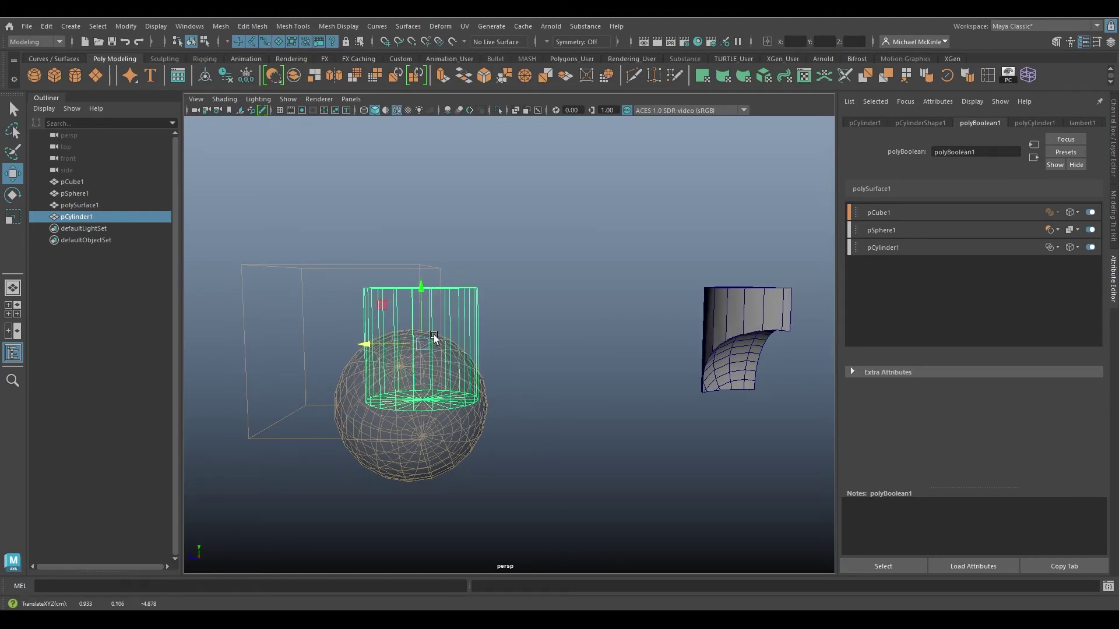
- Reorder the boolean stack to pCylinder1, pCube1, pSphere1
left_click_drag(589, 335, 942, 286, "alt")
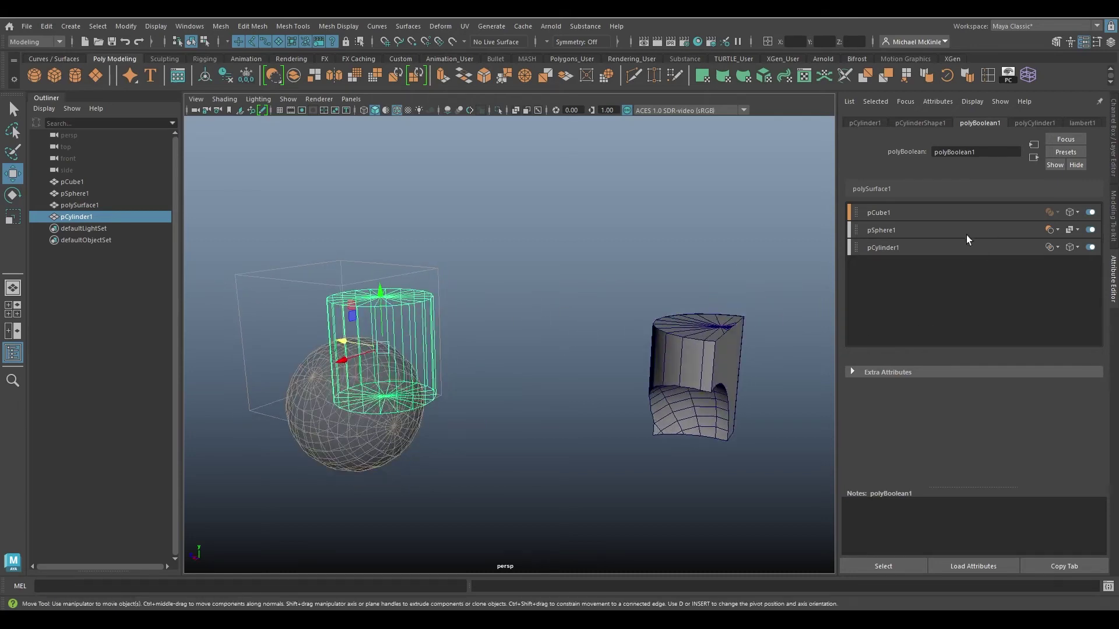
mouse_move(856, 229)
left_mouse_down()
mouse_move(857, 249)
mouse_move(861, 220)
mouse_move(858, 237)
left_mouse_up()
left_click(856, 230)
left_click_drag(687, 326, 645, 367, "alt")
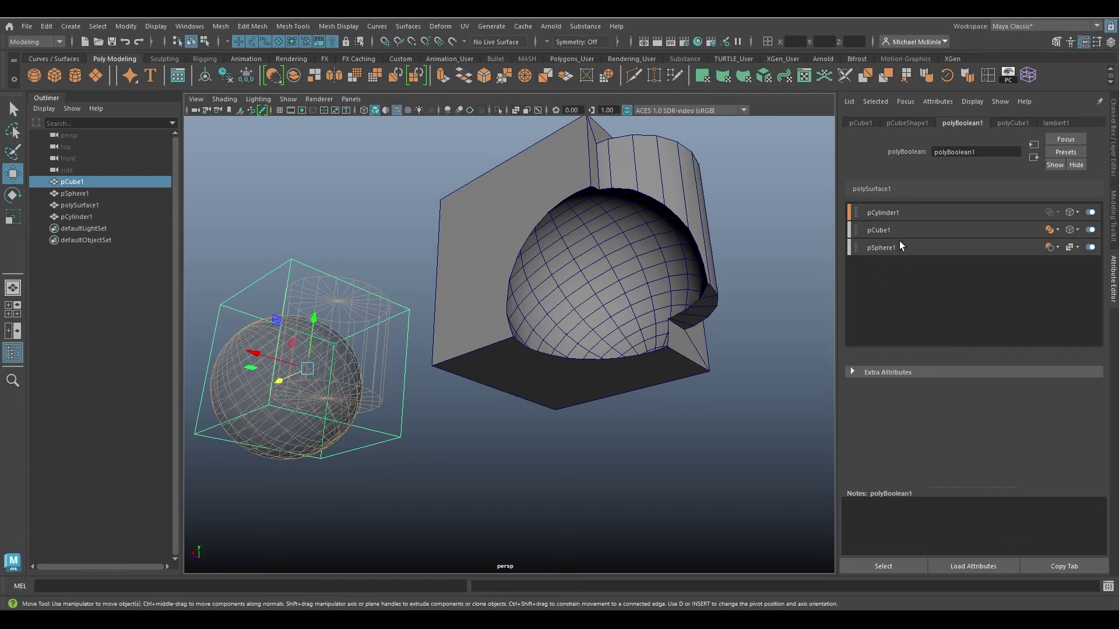
- Move pCylinder1 outward past the cube's side, to about 3.283, 0.106, -6.456
left_click_drag(478, 357, 382, 240, "alt")
left_click(363, 246)
left_click_drag(280, 285, 279, 249)
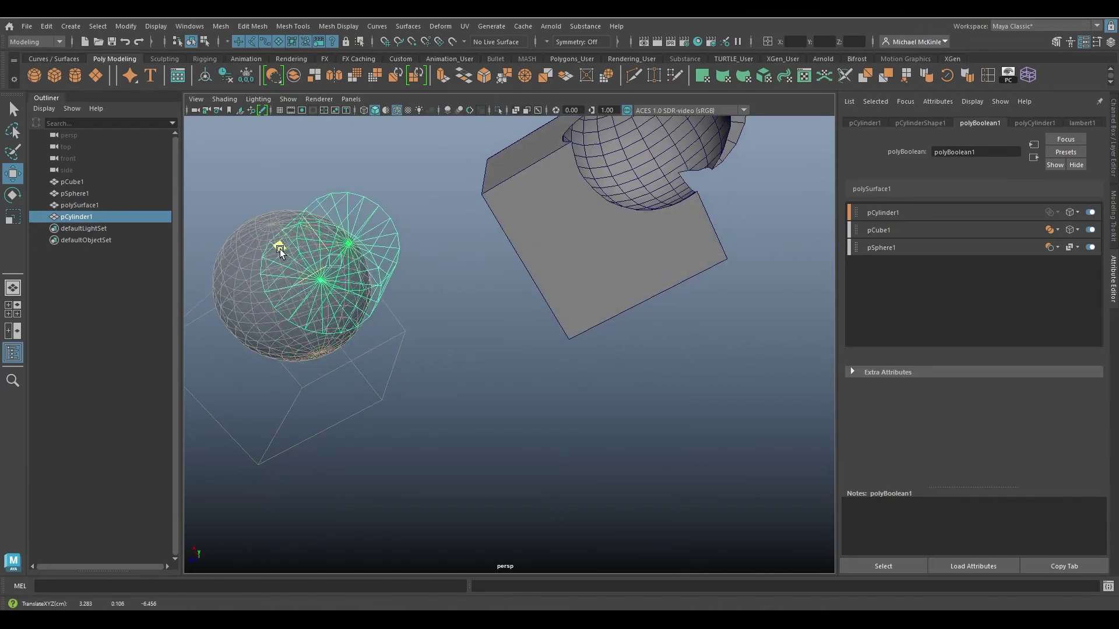
left_click_drag(350, 259, 548, 361, "alt")
right_click_drag(547, 361, 541, 334, "alt")
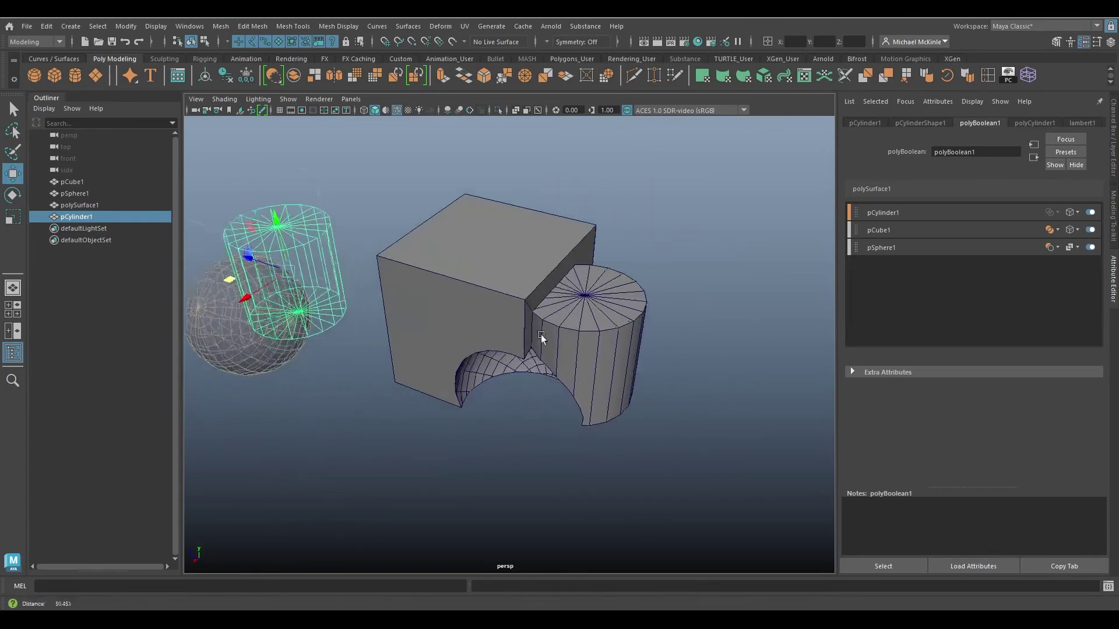
left_click_drag(541, 335, 599, 342, "alt")
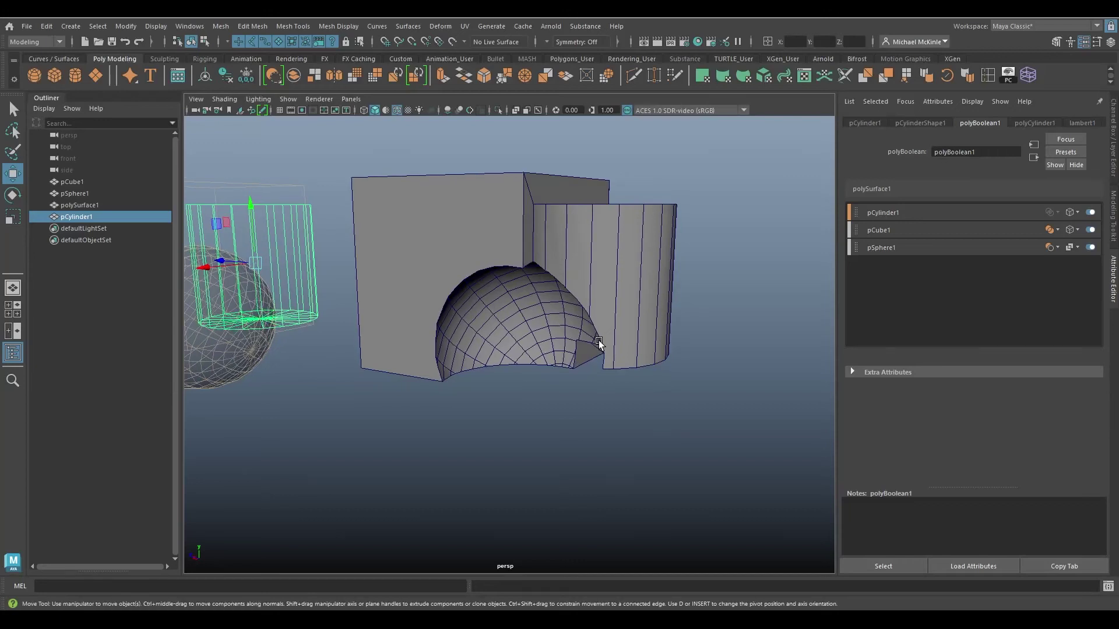
- Scale the cube taller and rotate the cylinder about -46 degrees around X
mouse_move(322, 290)
left_mouse_down("alt")
mouse_move(315, 297)
mouse_move(364, 289)
mouse_move(329, 315)
mouse_move(321, 340)
mouse_move(332, 303)
left_mouse_up("alt")
left_click(326, 258)
key("r")
left_click_drag(408, 294, 406, 324, "alt")
left_click(413, 277)
key("e")
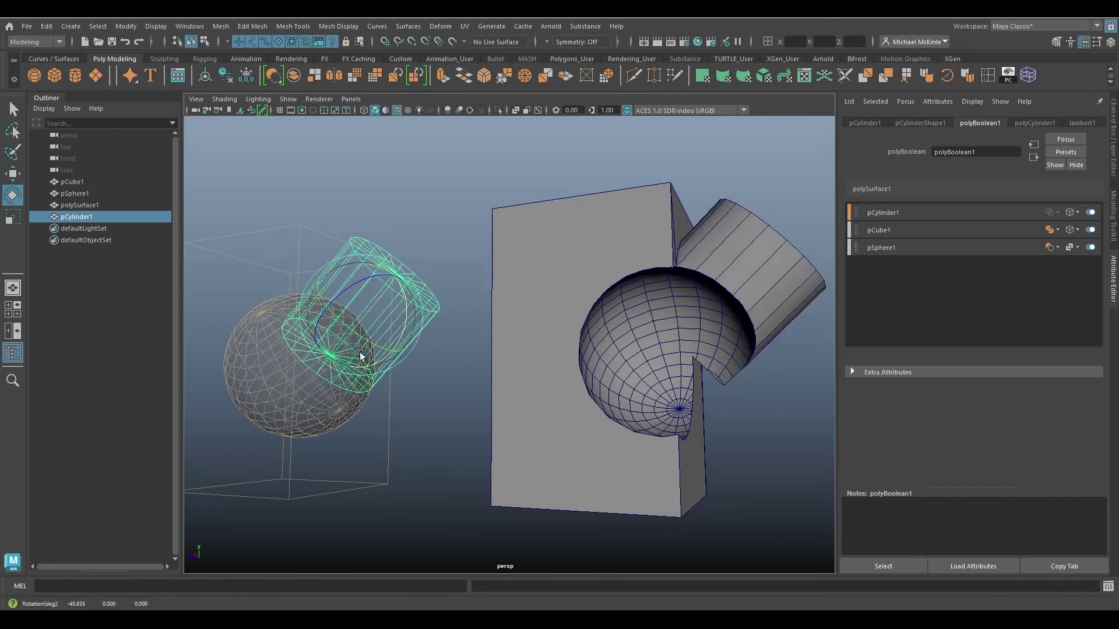
- Reposition the sphere within the cube and tilted cylinder to change its cut
left_click(327, 392)
left_click_drag(328, 363, 274, 361)
key("w")
left_click_drag(408, 367, 279, 373, "alt")
left_click_drag(512, 308, 628, 324, "alt")
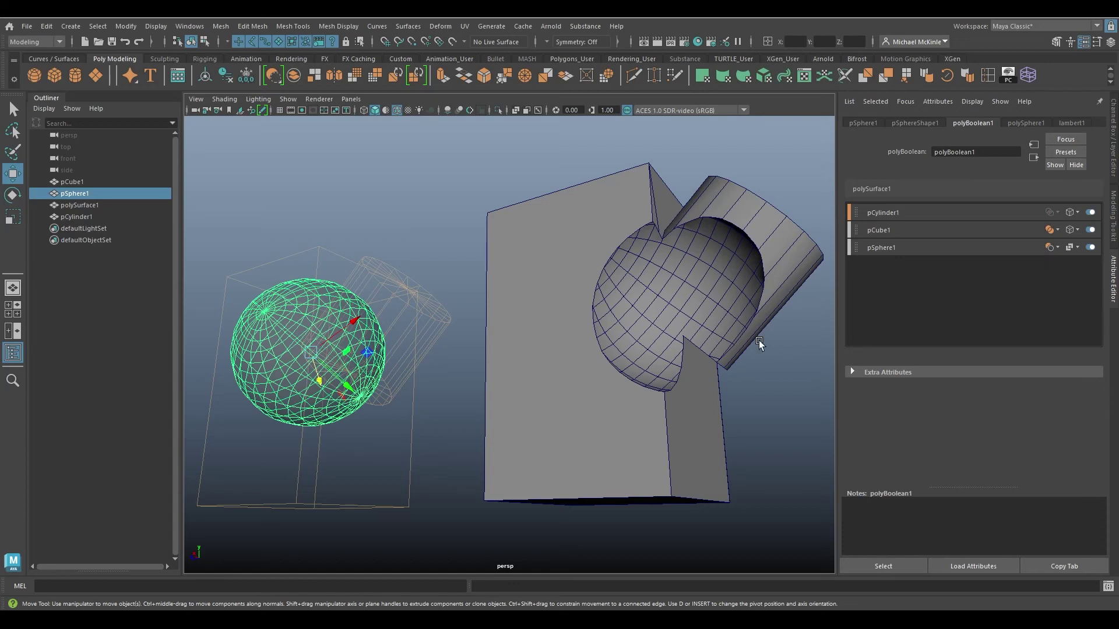
- Disable pCube1 in the boolean stack to inspect the mesh without it, and enable it again
left_click(1092, 229)
left_click_drag(731, 317, 693, 319, "alt")
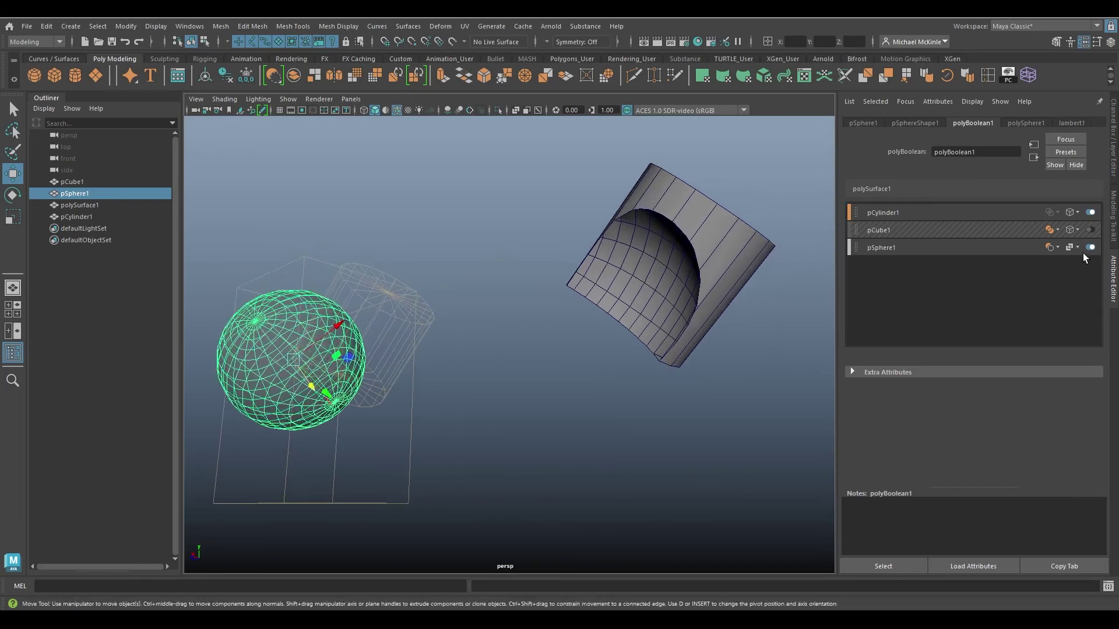
left_click_drag(728, 263, 615, 318, "alt")
left_click(1089, 230)
left_click_drag(691, 338, 606, 323, "alt")
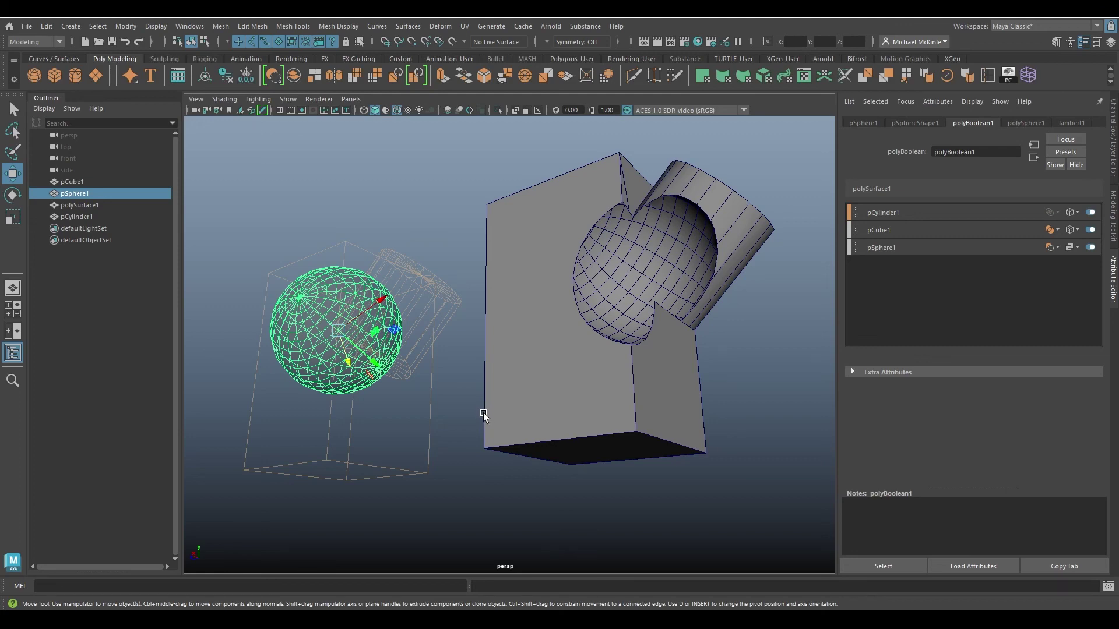
left_click_drag(492, 392, 499, 368, "alt")
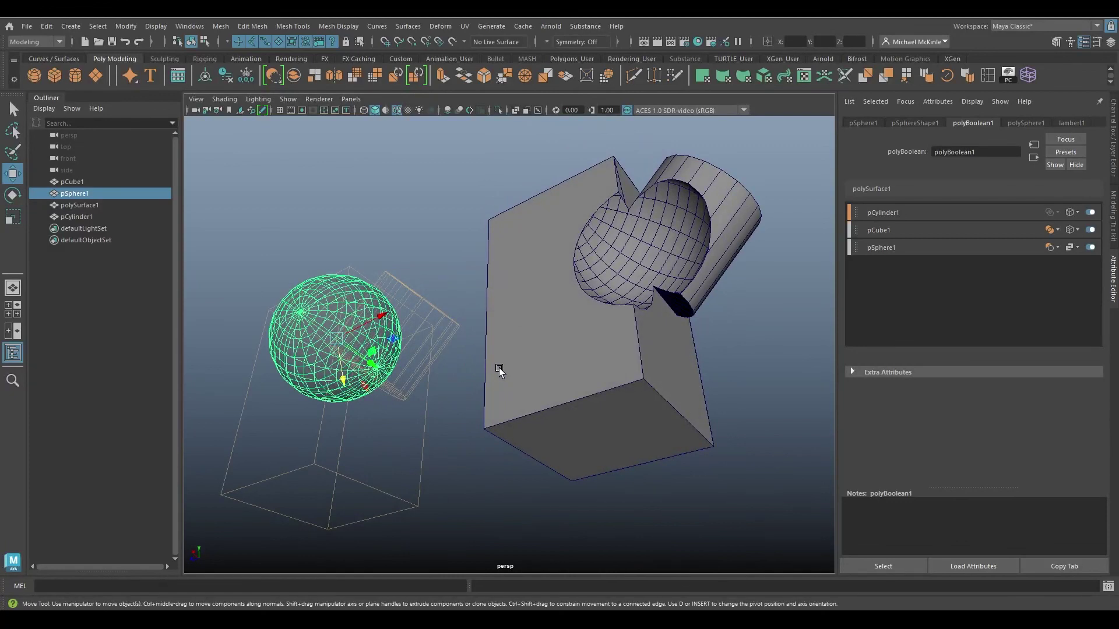